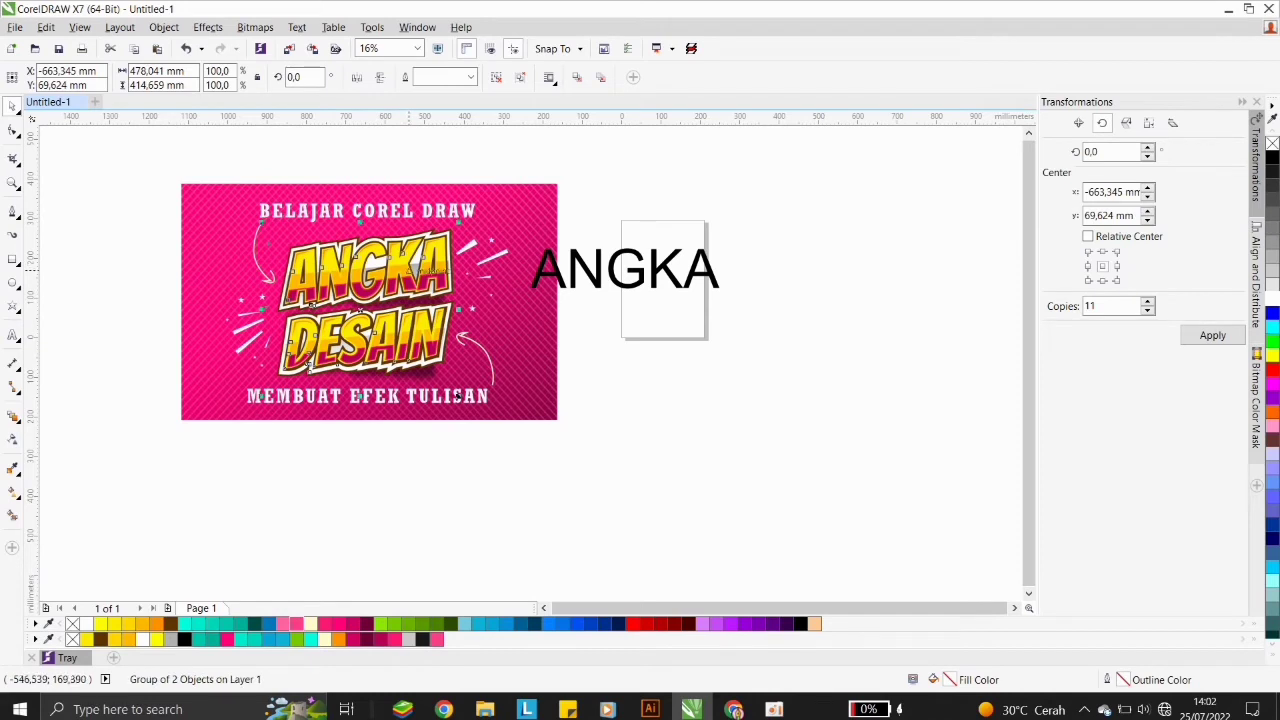
Shift the ANGKA text sideways, set its font to Bangers and enlarge it to about 501 pt.
drag(641, 271, 706, 271)
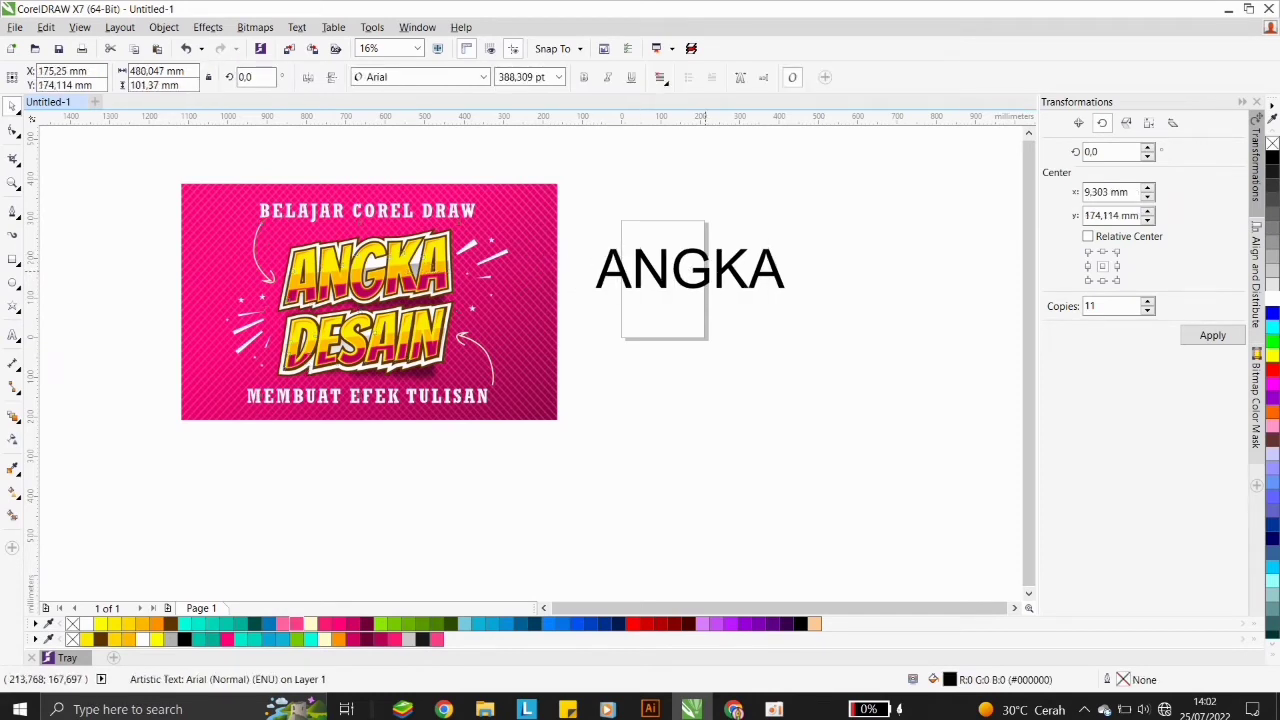
click(483, 77)
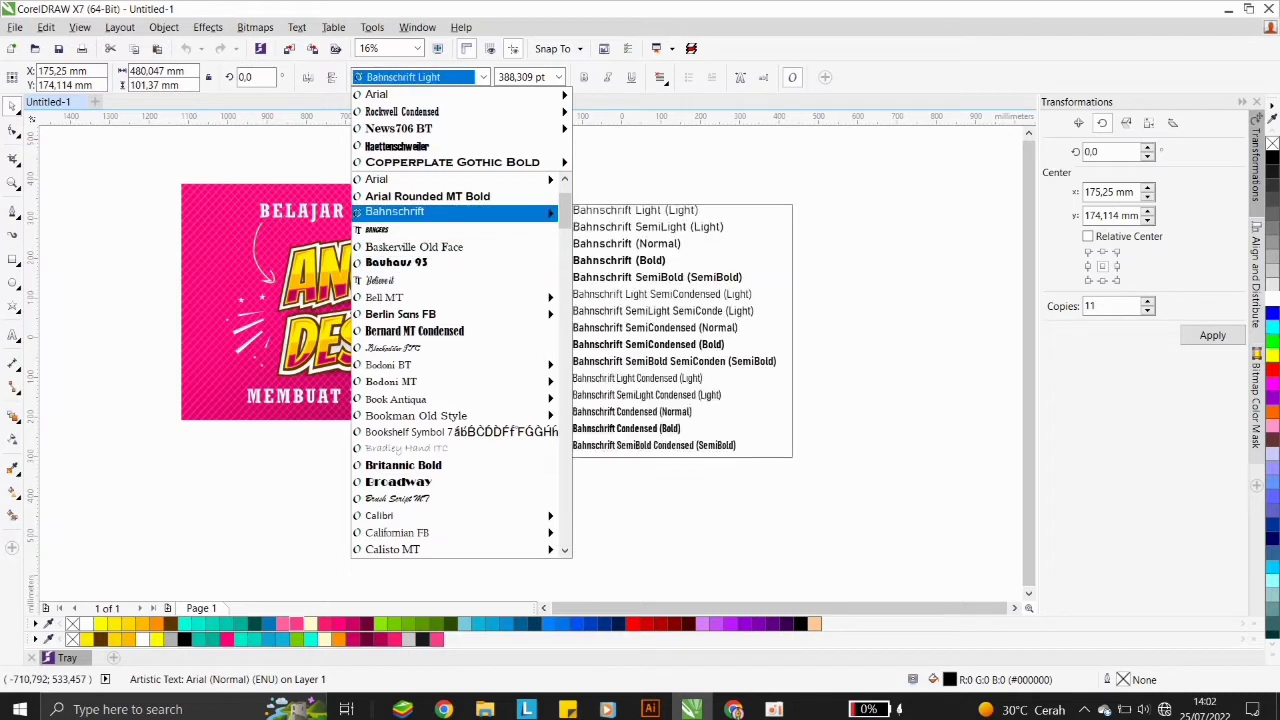
click(400, 229)
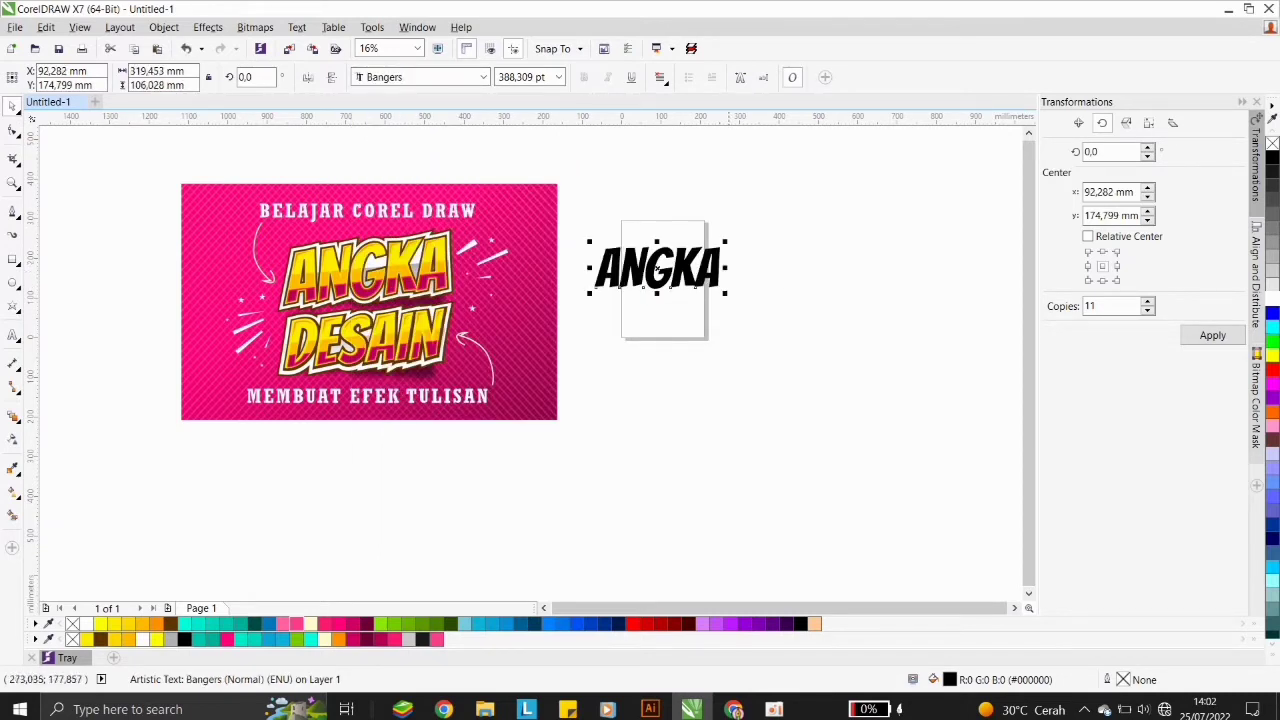
drag(725, 241, 743, 236)
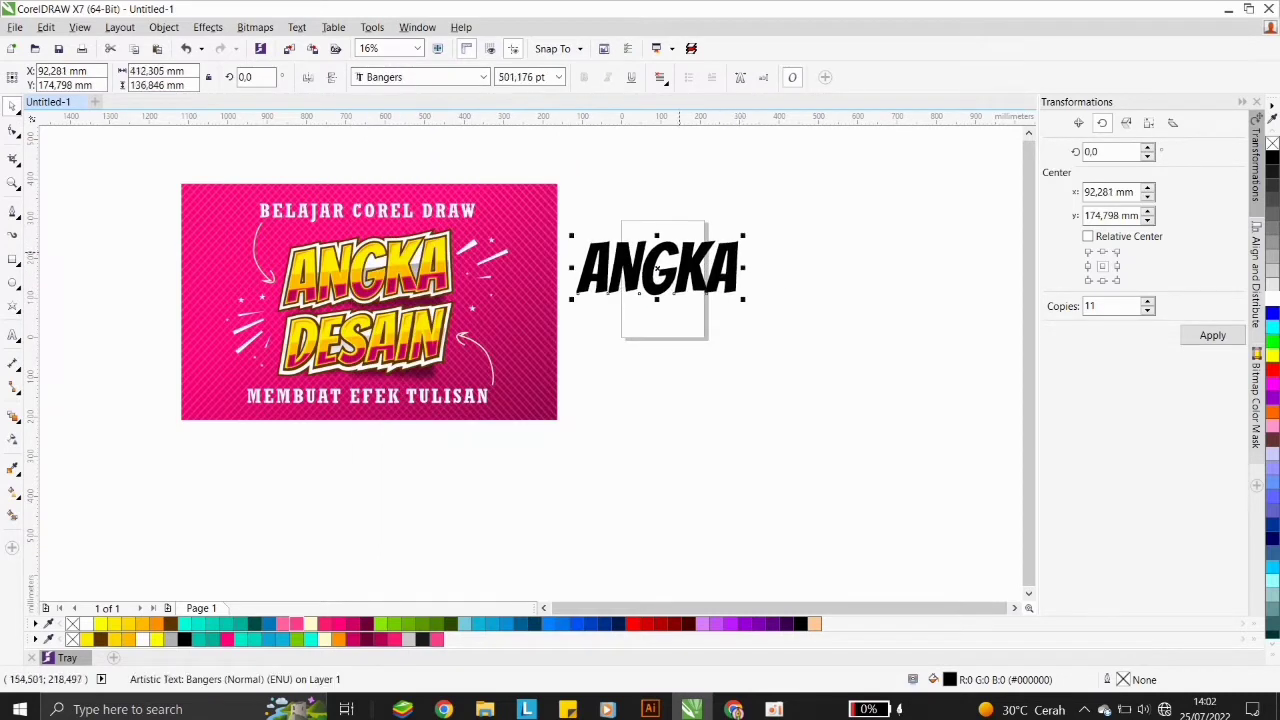
Rotate the ANGKA text counterclockwise by about 3.3 degrees.
scroll(730, 265, up, 2)
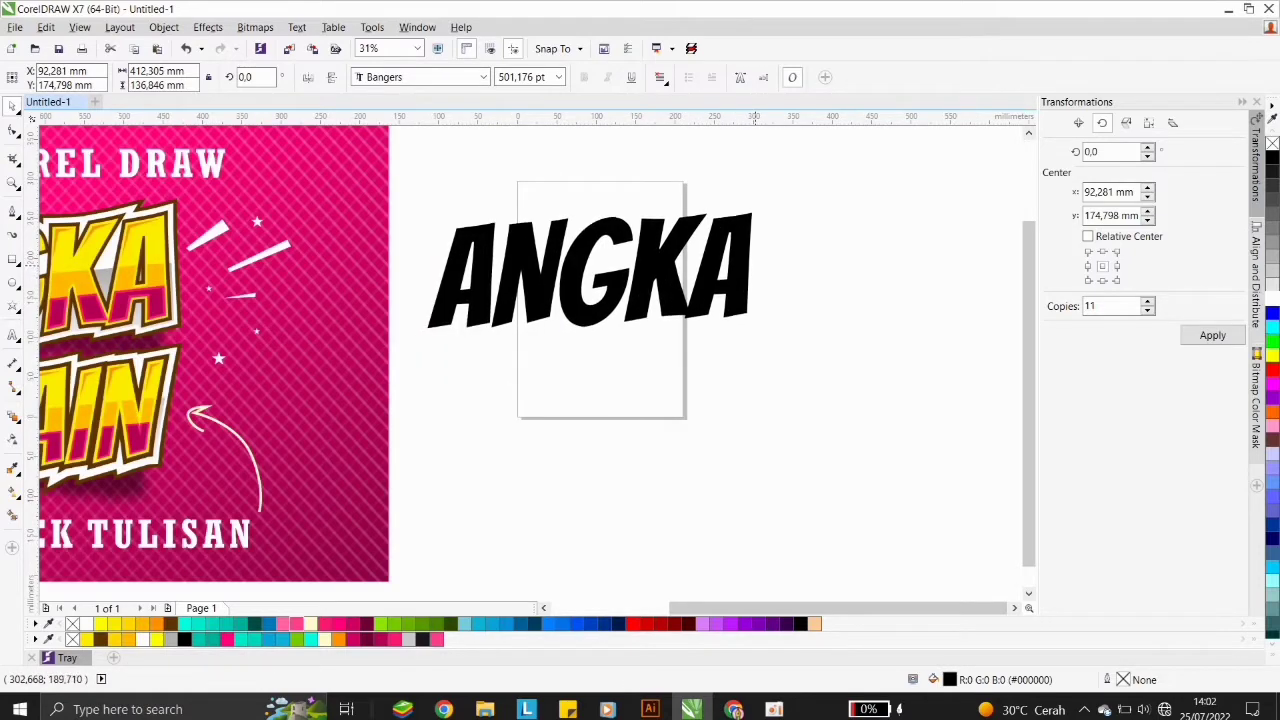
drag(755, 267, 752, 260)
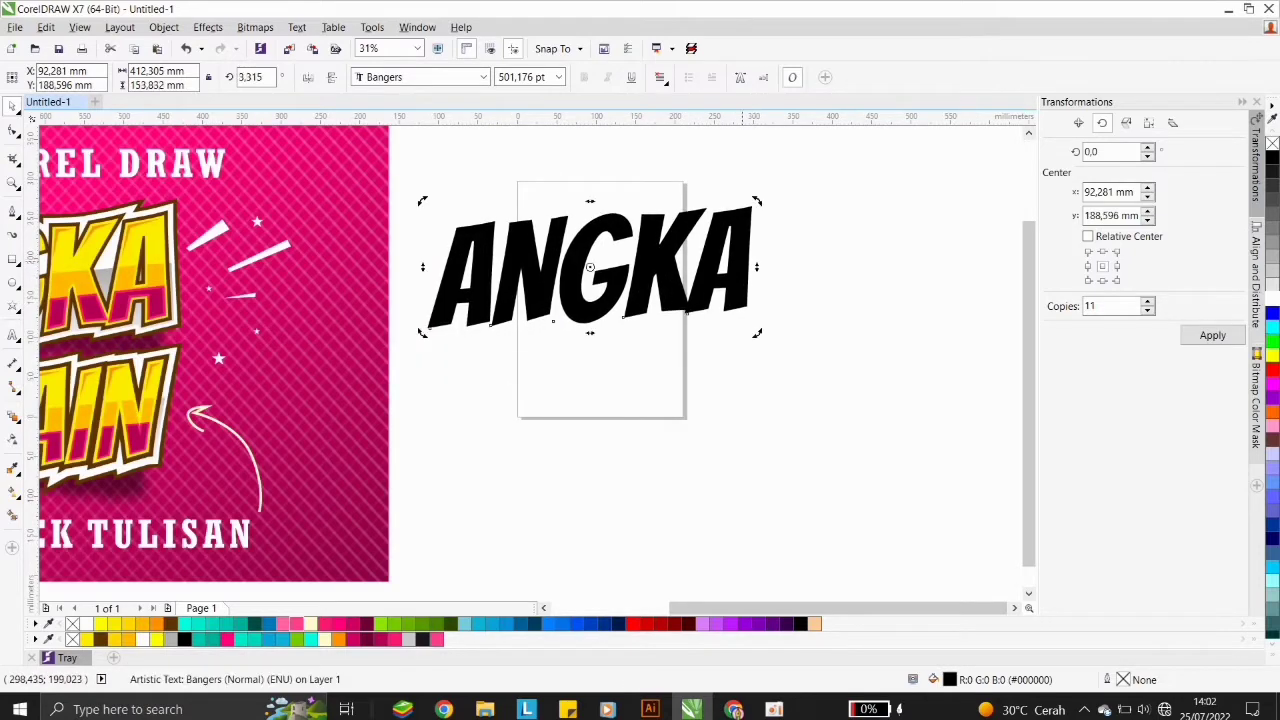
click(574, 271)
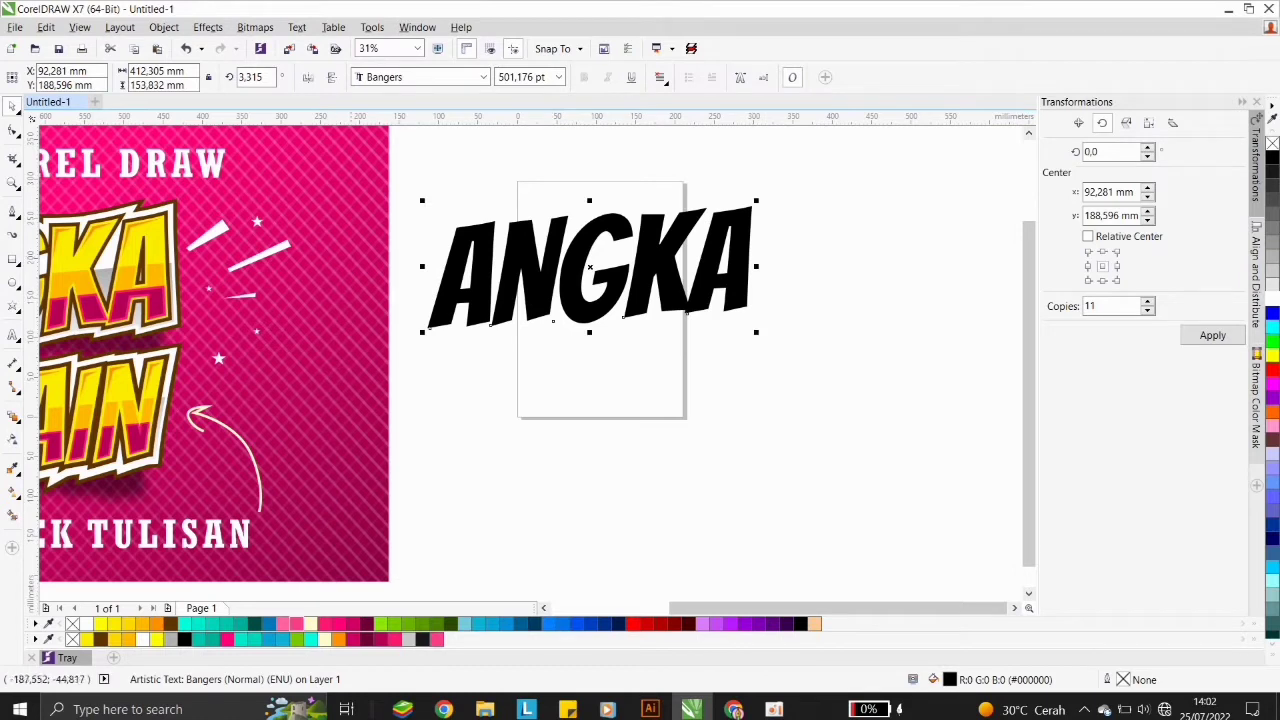
Fill the ANGKA text with yellow (#FFEE00) and give it a dark brown (#5E3500) outline.
click(100, 624)
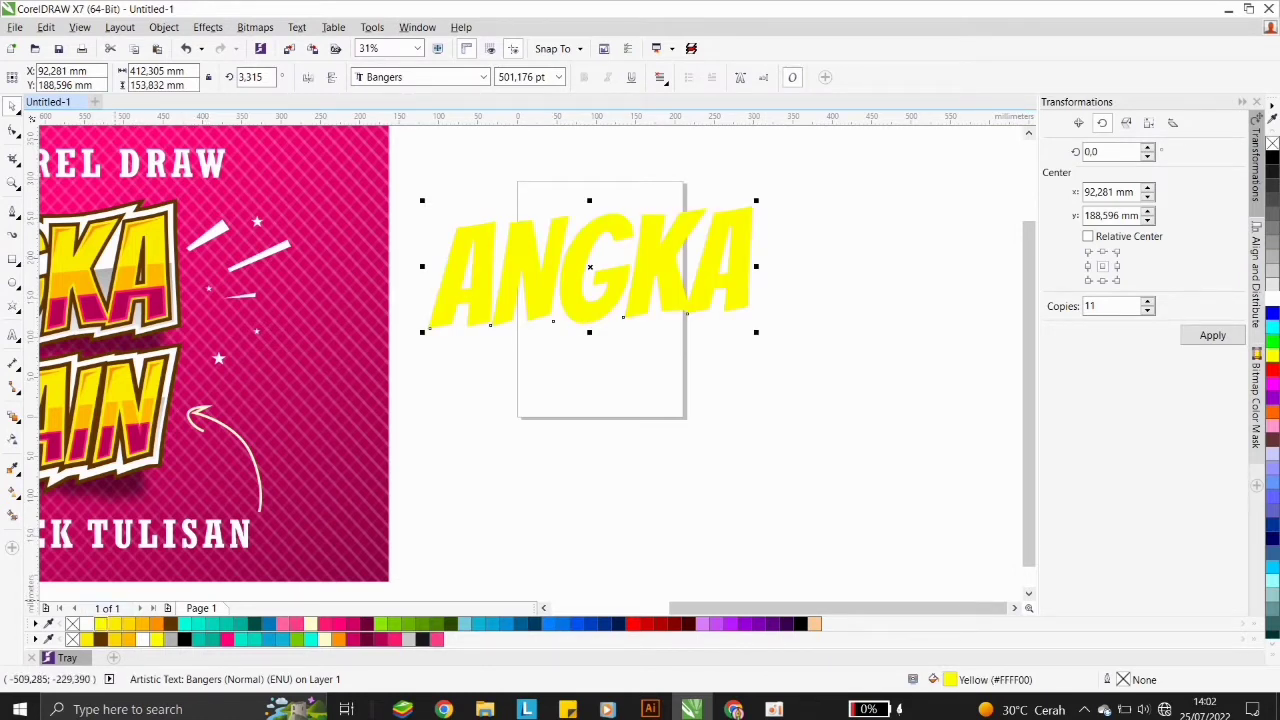
click(114, 624)
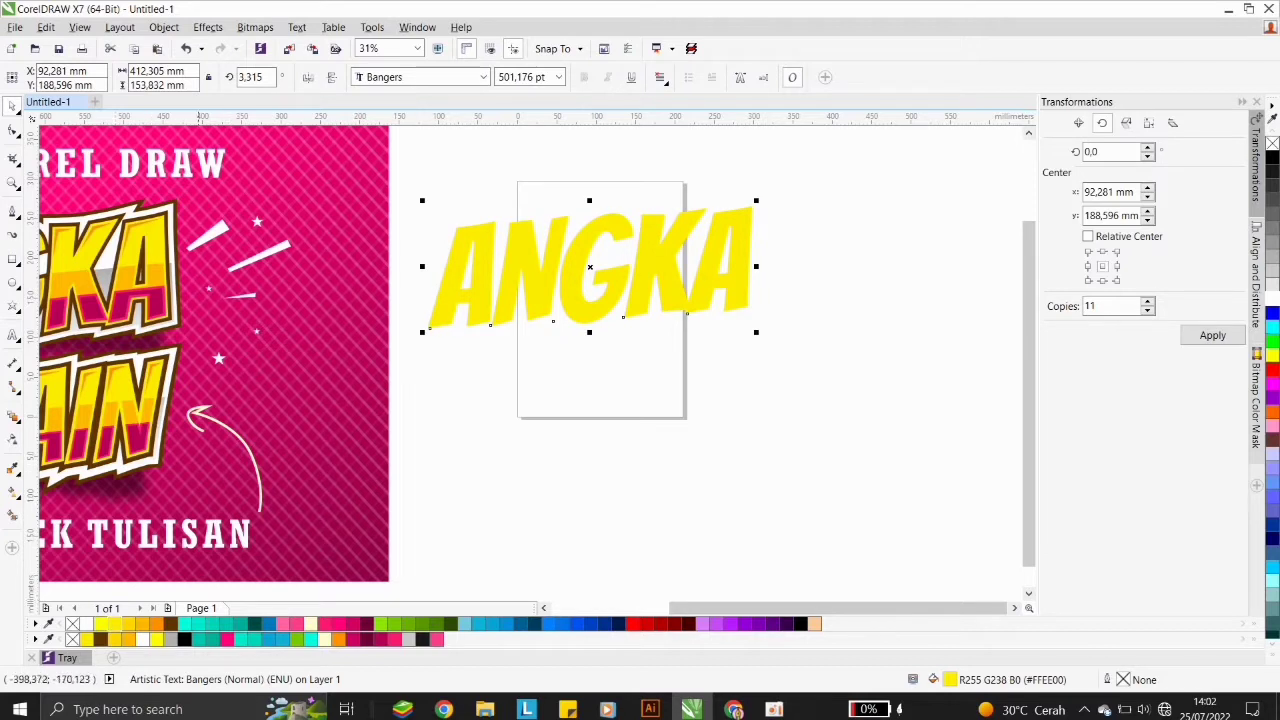
right_click(171, 624)
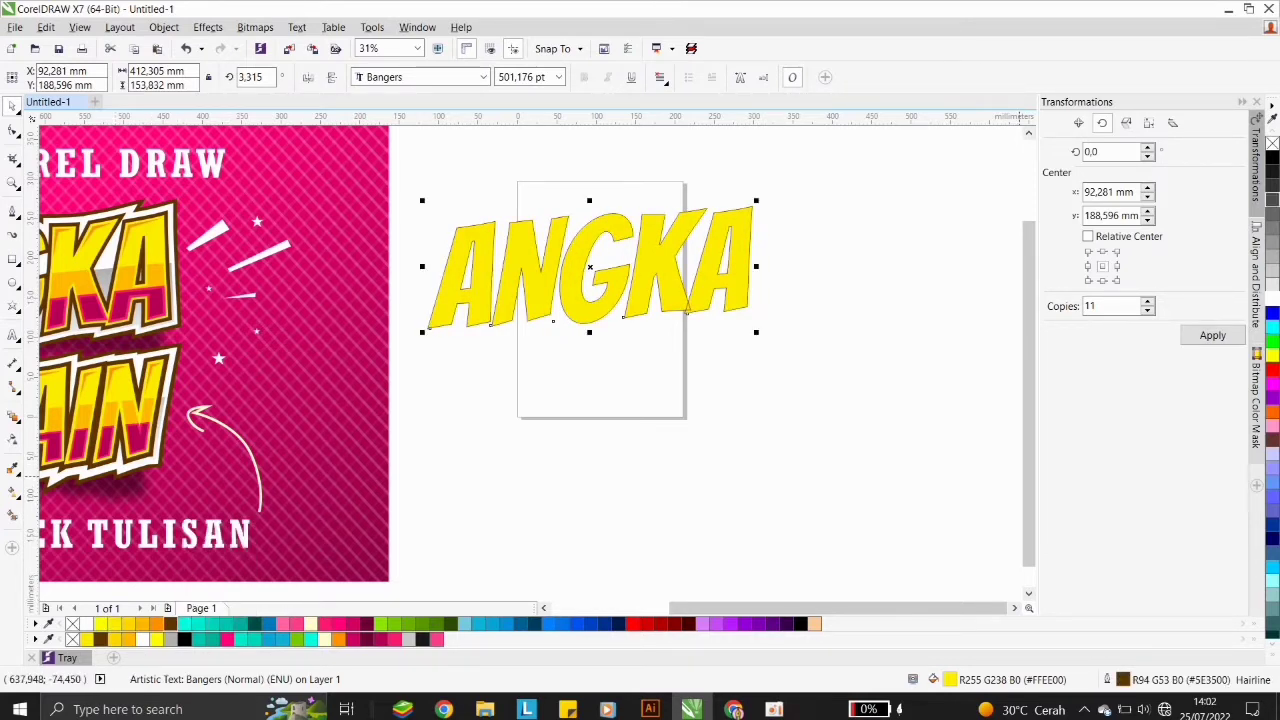
scroll(1272, 425, down, 3)
scroll(1272, 300, up, 3)
click(1212, 335)
click(850, 487)
Set the ANGKA text outline to 1 cm wide, placed behind the fill and scaled with the object.
click(708, 275)
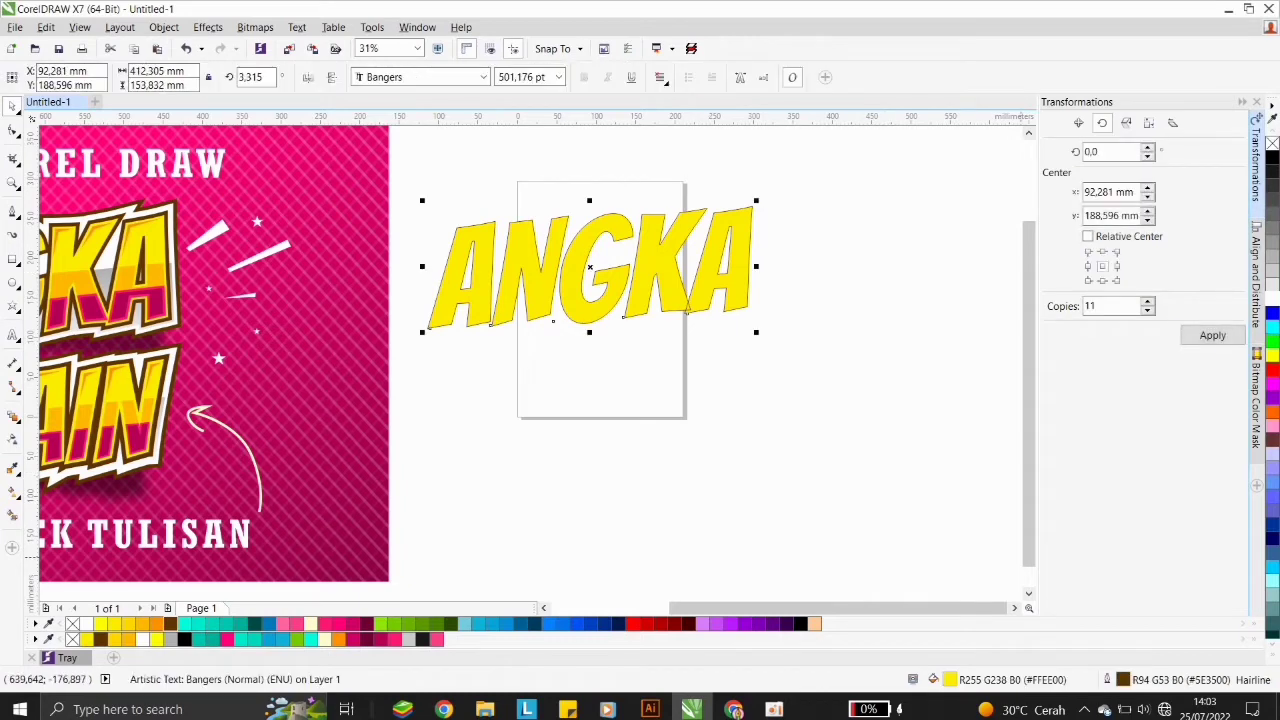
key(F12)
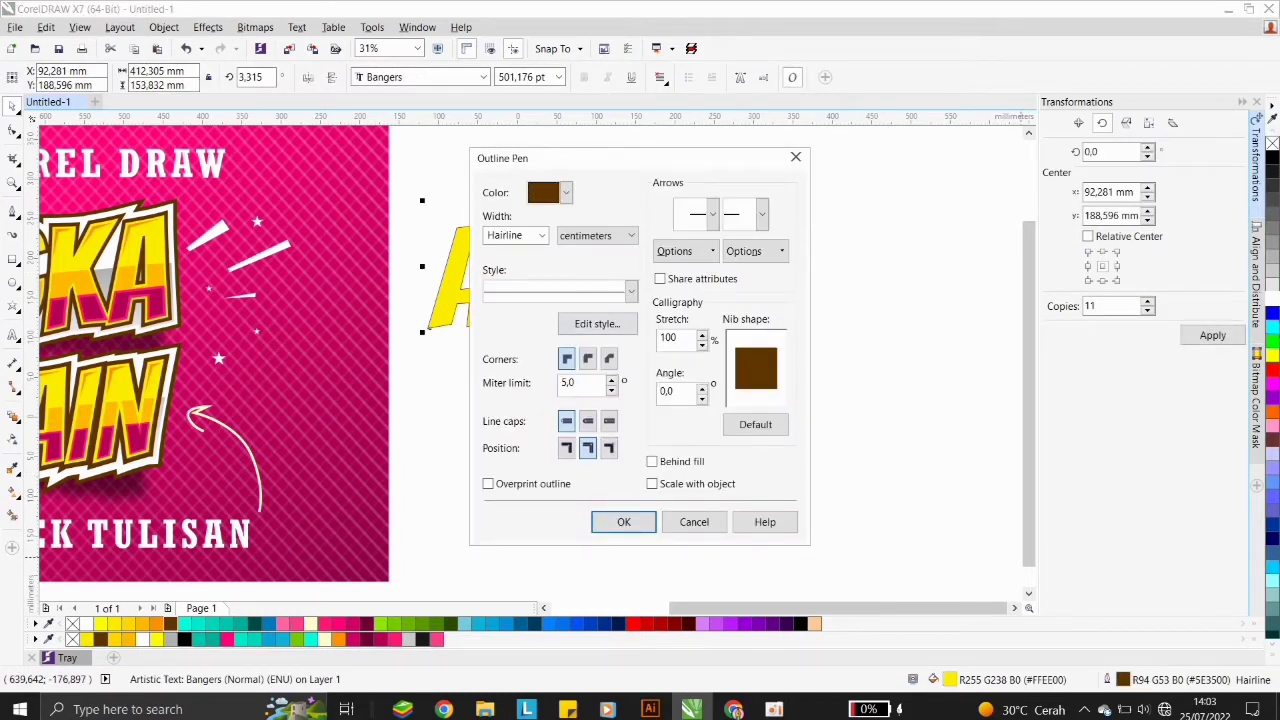
key(Tab)
text(1)
click(653, 462)
key(Return)
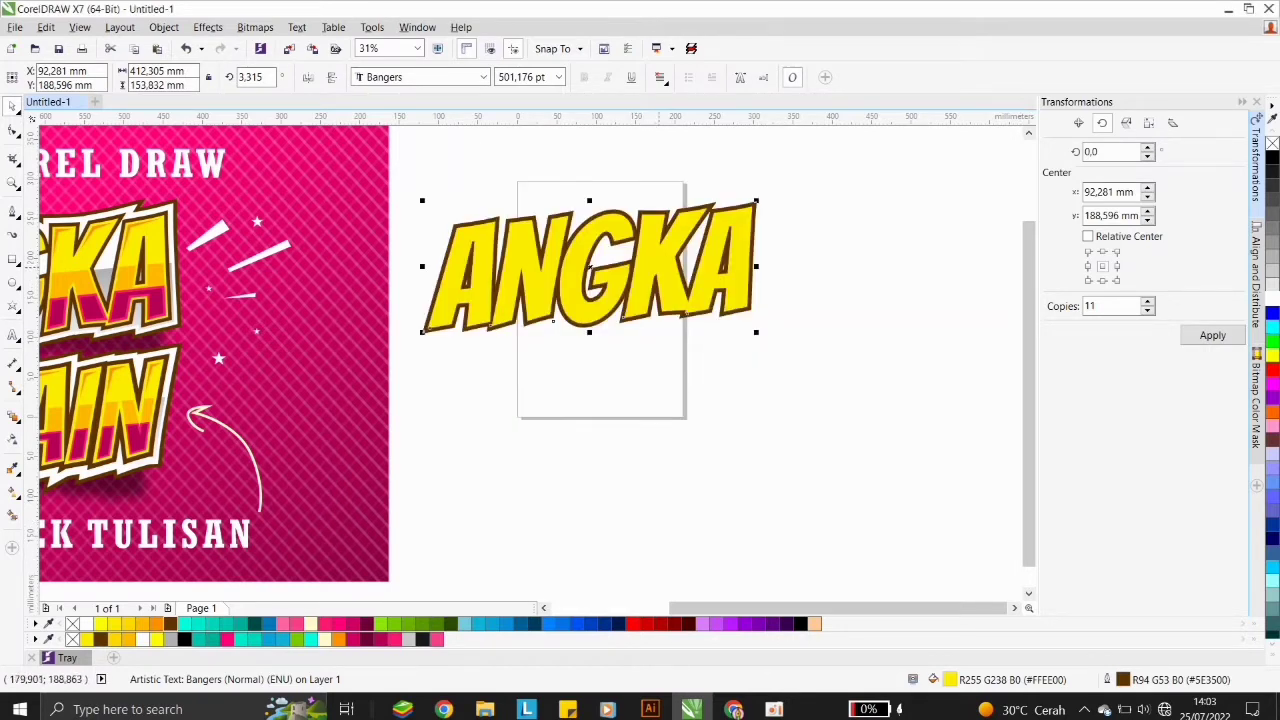
Duplicate the outlined ANGKA text just below the original and select the upper copy.
drag(659, 263, 650, 353)
right_click(650, 353)
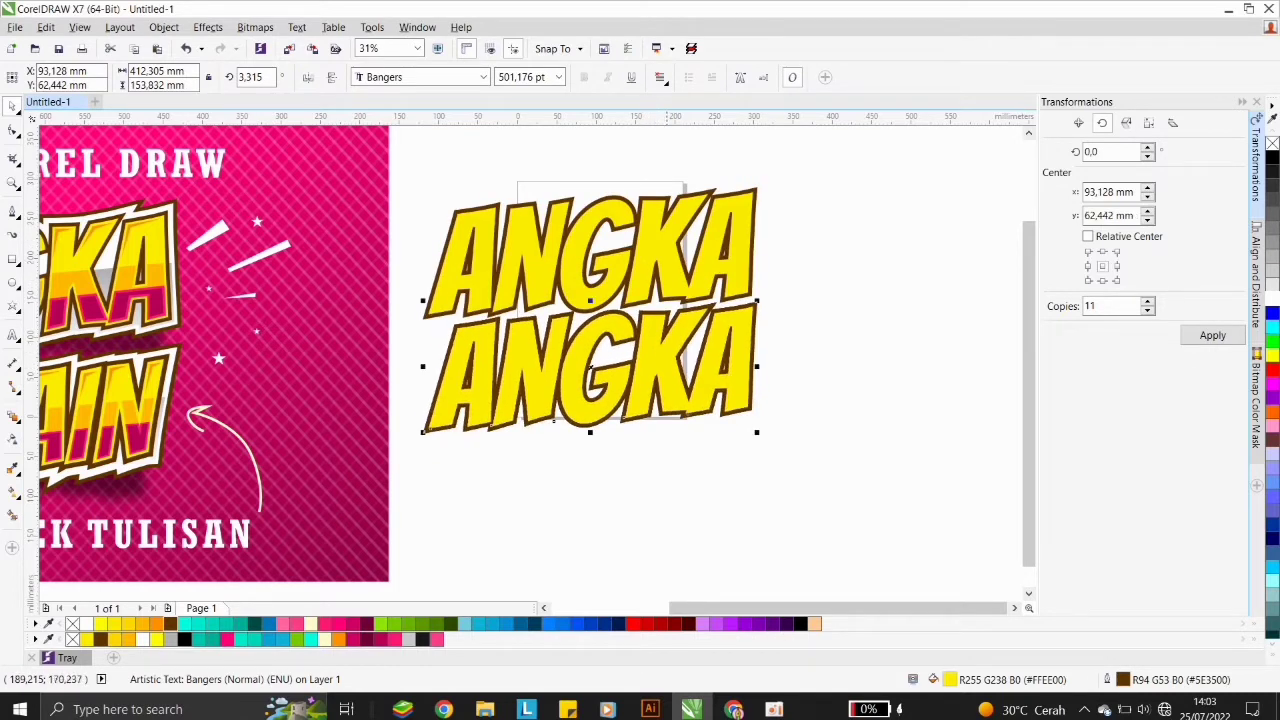
click(682, 287)
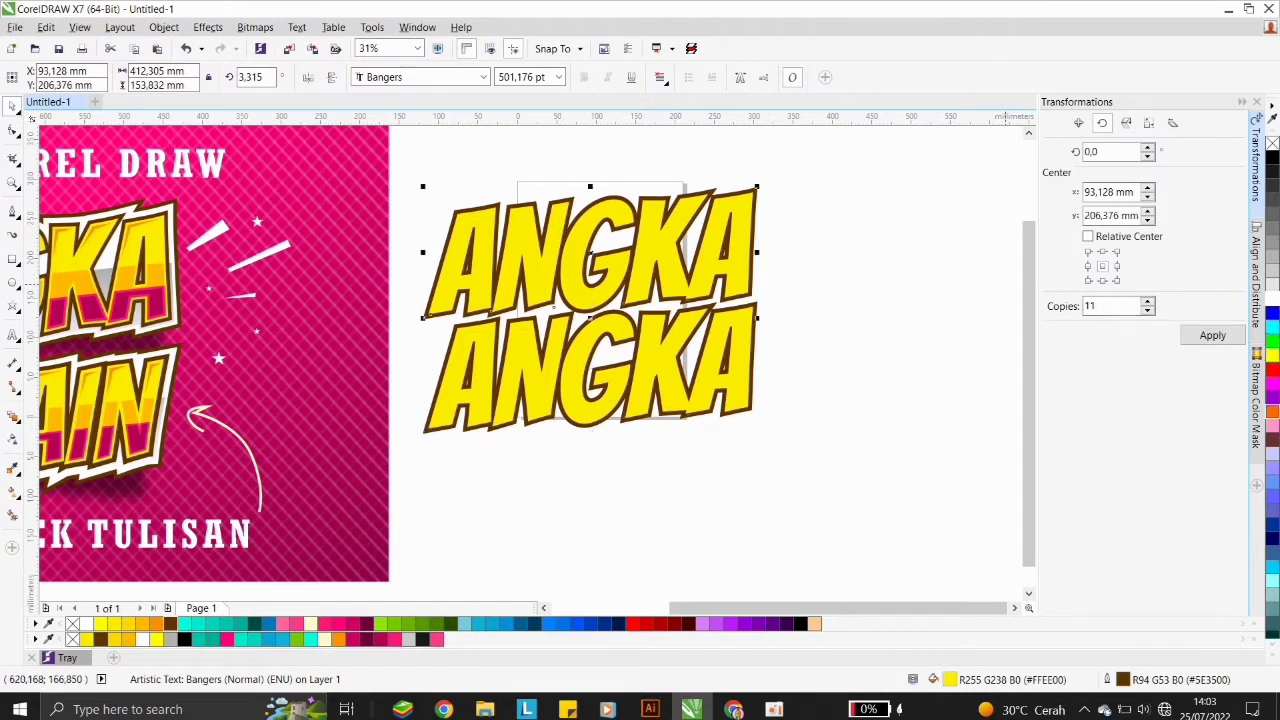
click(1272, 412)
right_click(1272, 412)
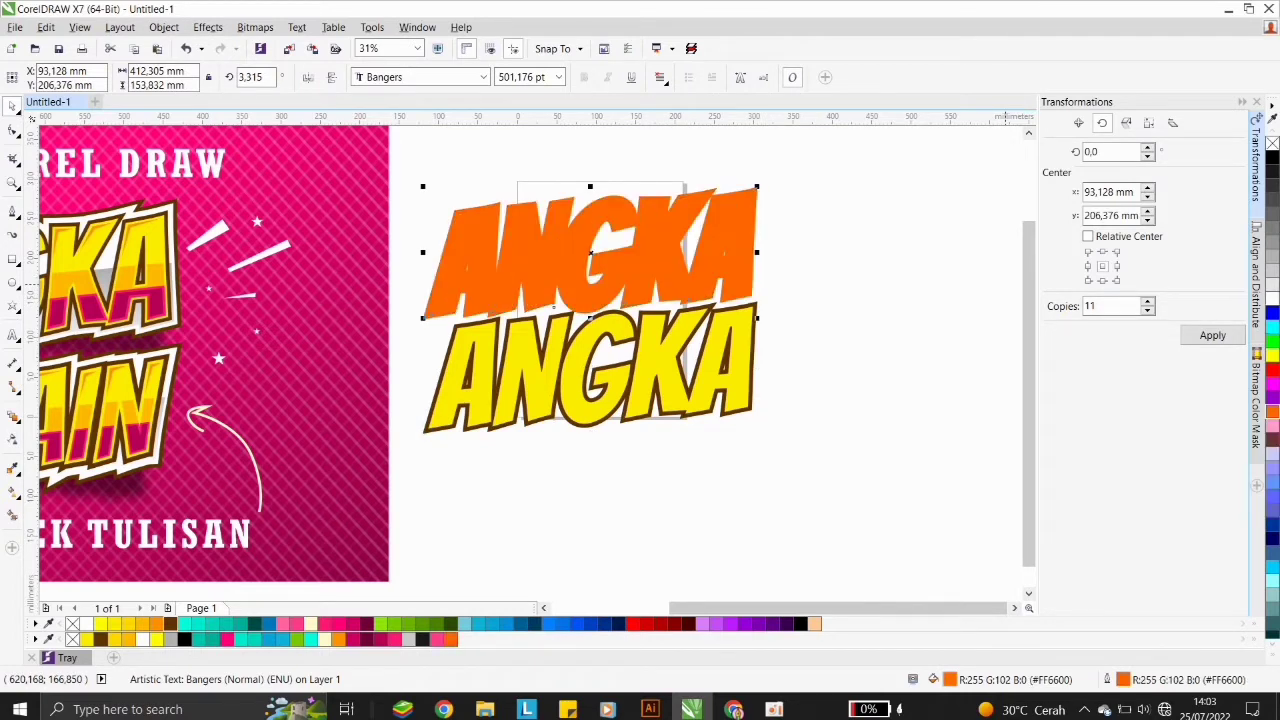
key(ctrl+z)
key(ctrl+z)
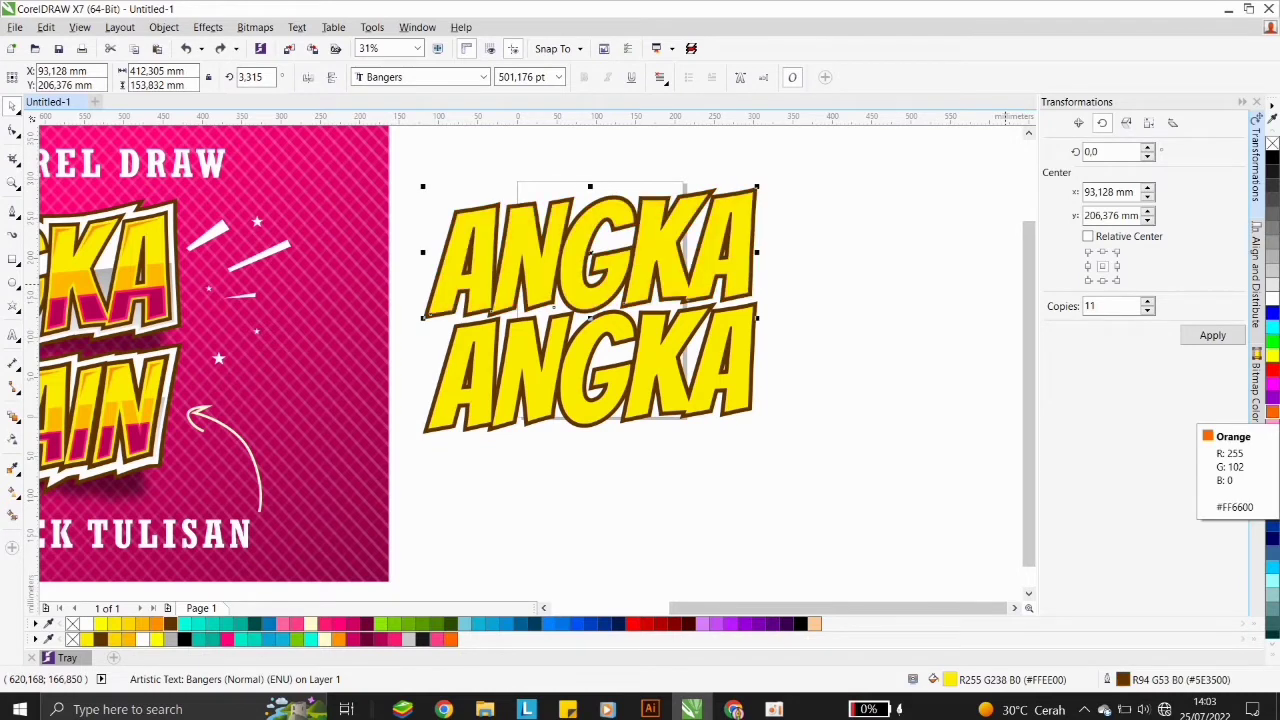
Give the upper ANGKA text a 3 cm orange (#FF6600) outline and move the lower copy slightly down and to the left.
right_click(1272, 412)
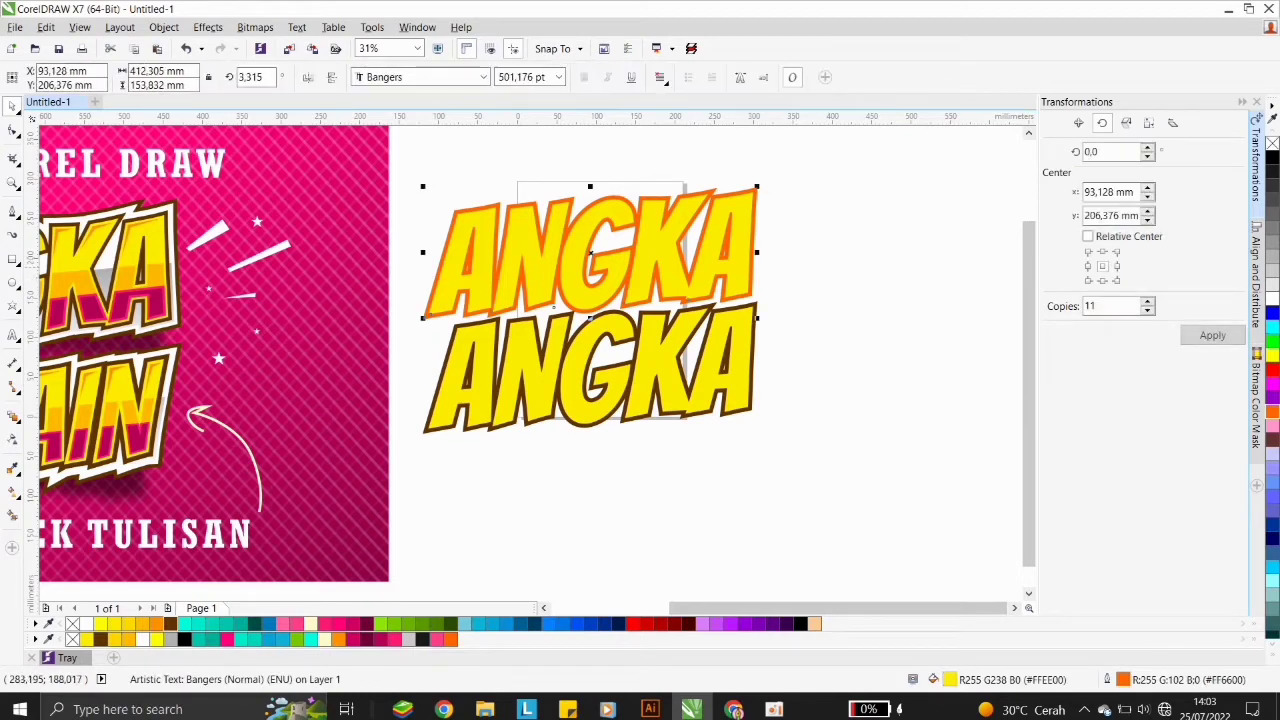
key(F12)
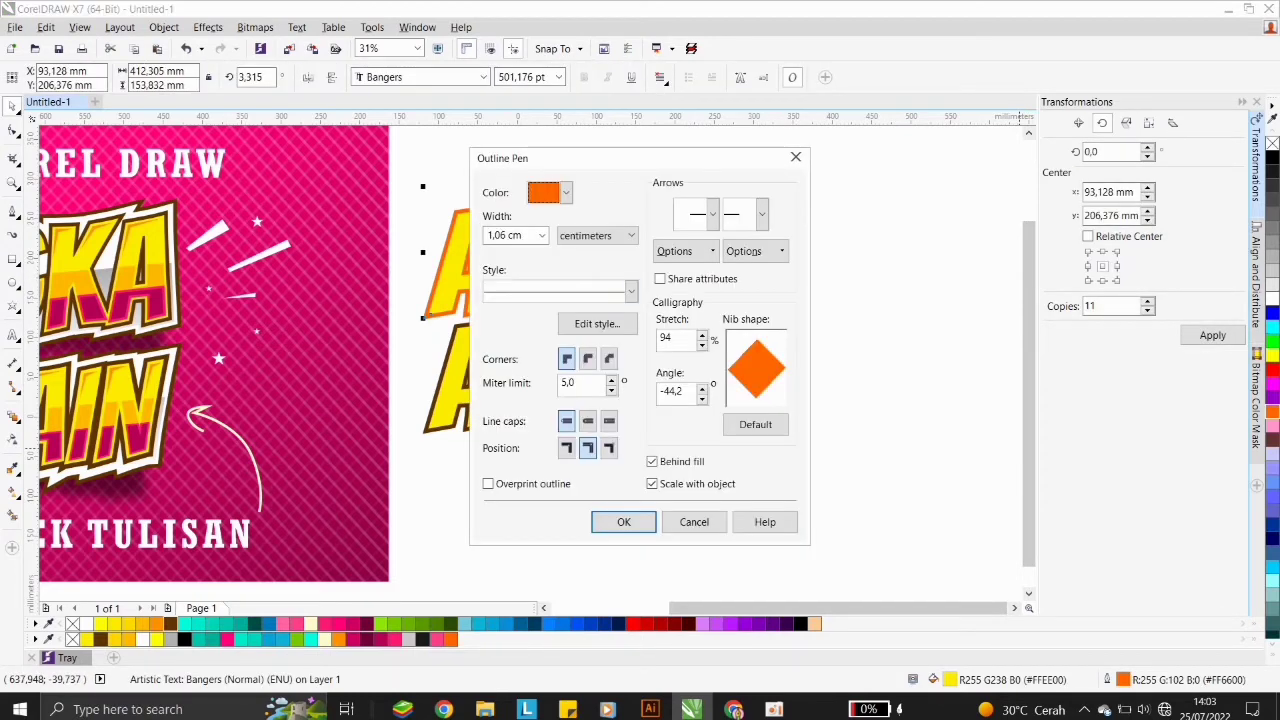
key(Tab)
text(3)
click(633, 522)
click(659, 365)
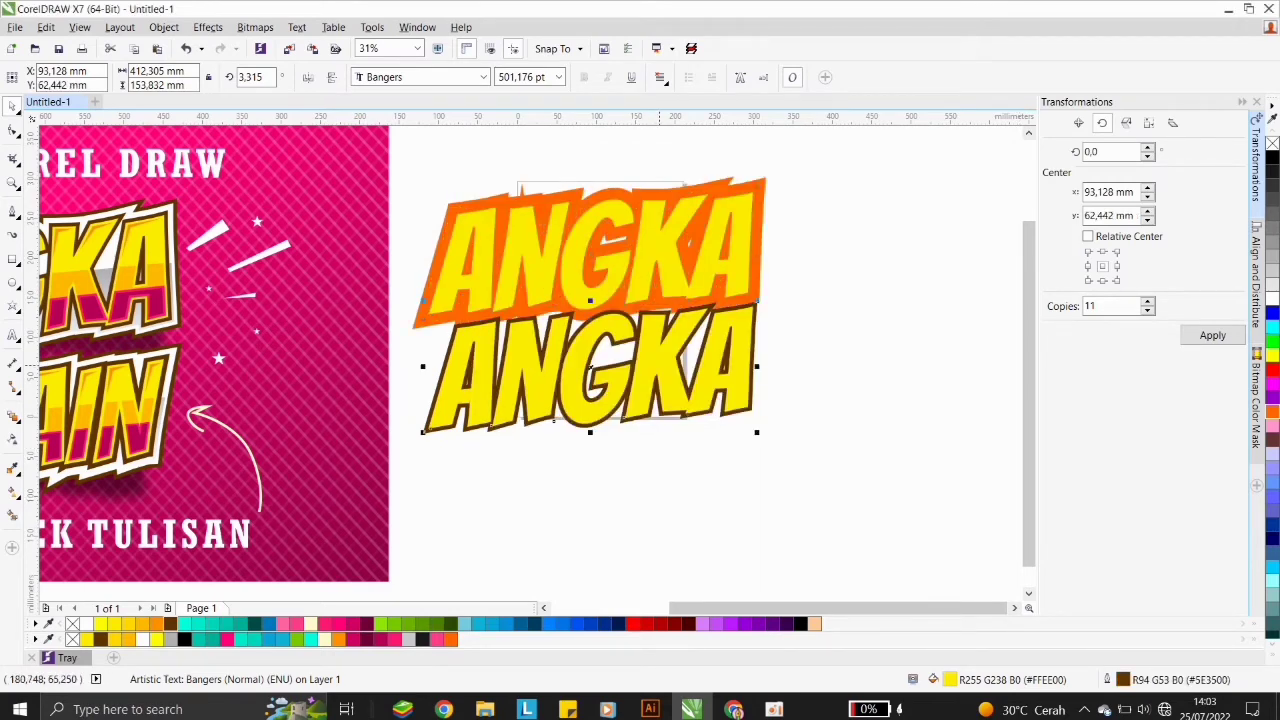
drag(663, 355, 650, 371)
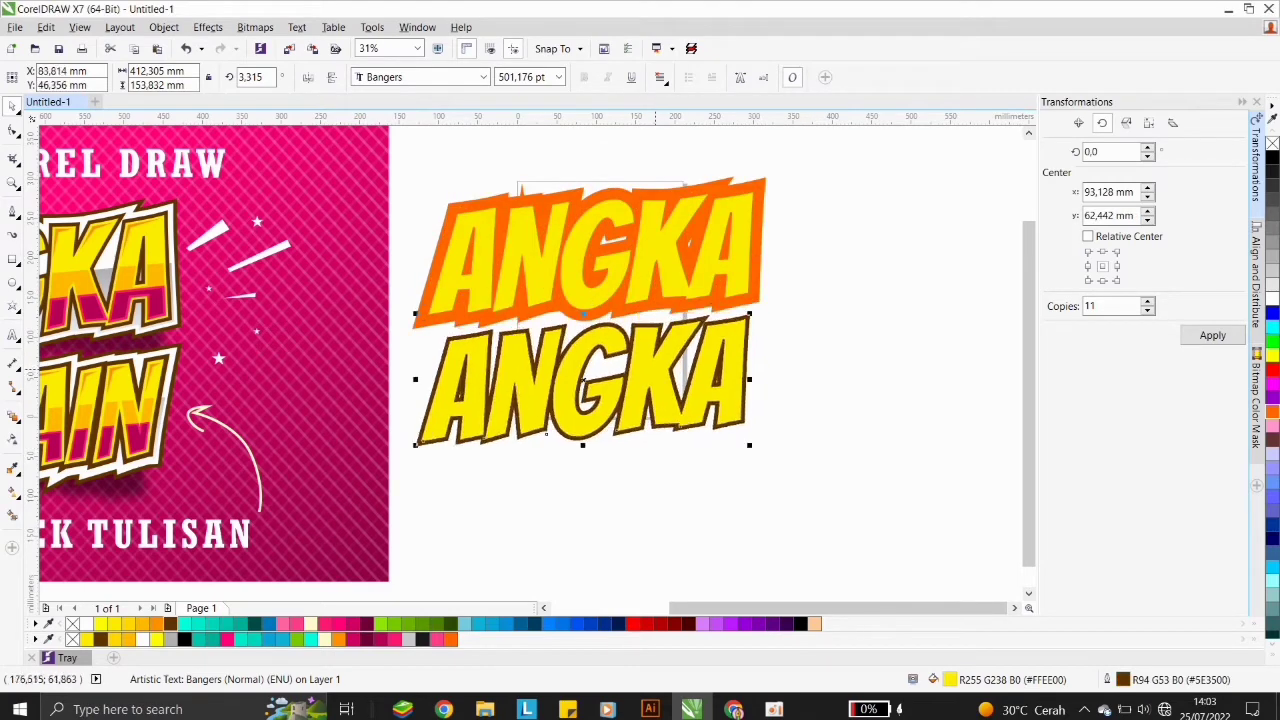
Convert the upper text's orange outline to an object and delete the node forming the spike on its upper edge.
click(687, 251)
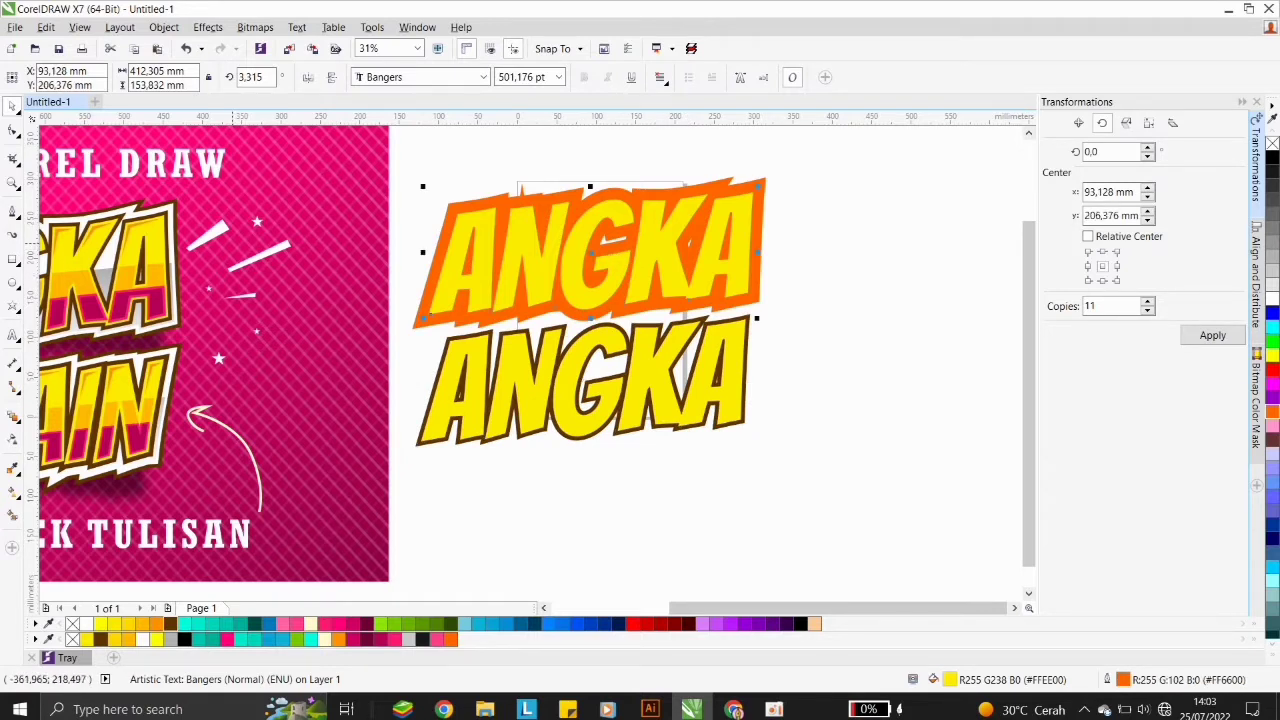
key(ctrl+q)
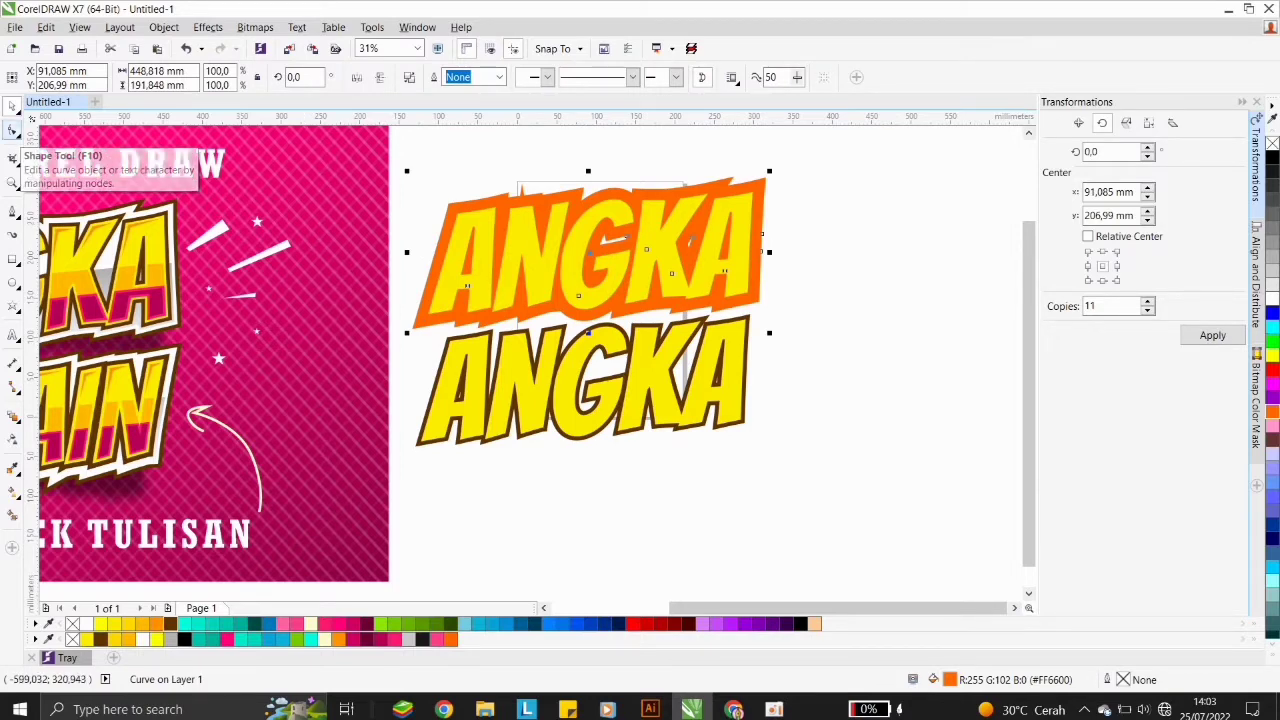
click(13, 132)
scroll(528, 174, up, 1)
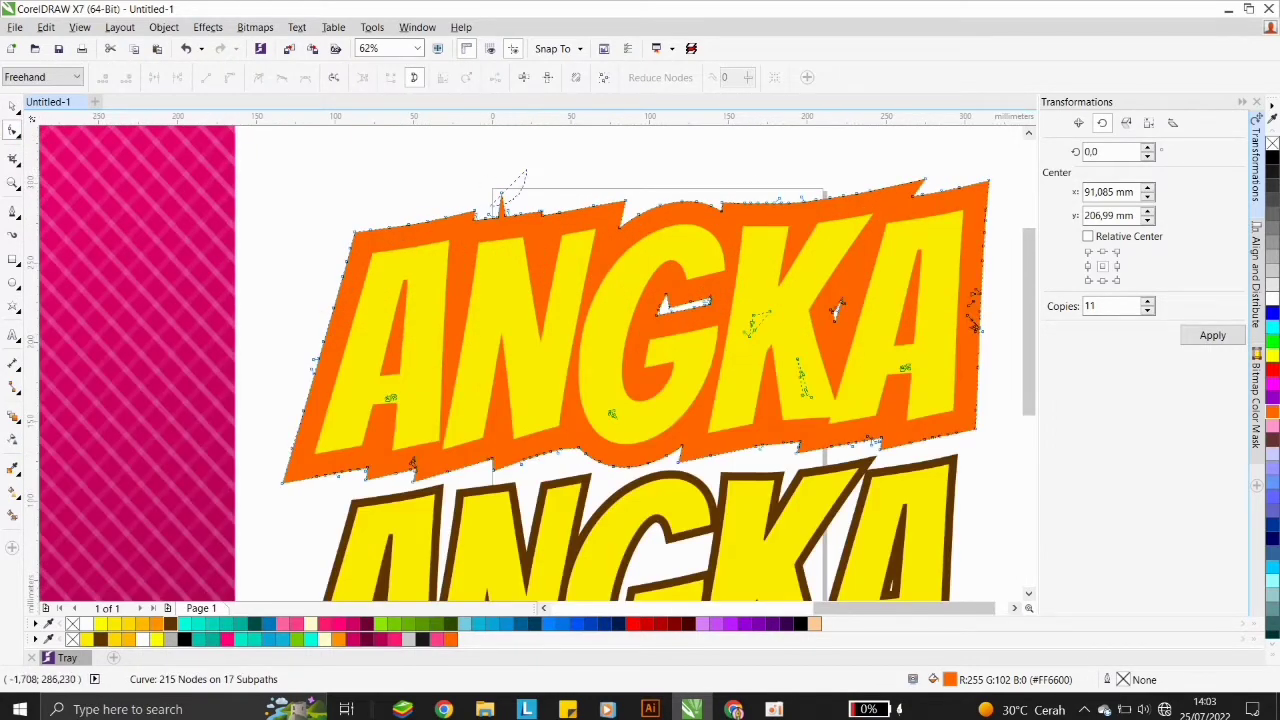
key(Delete)
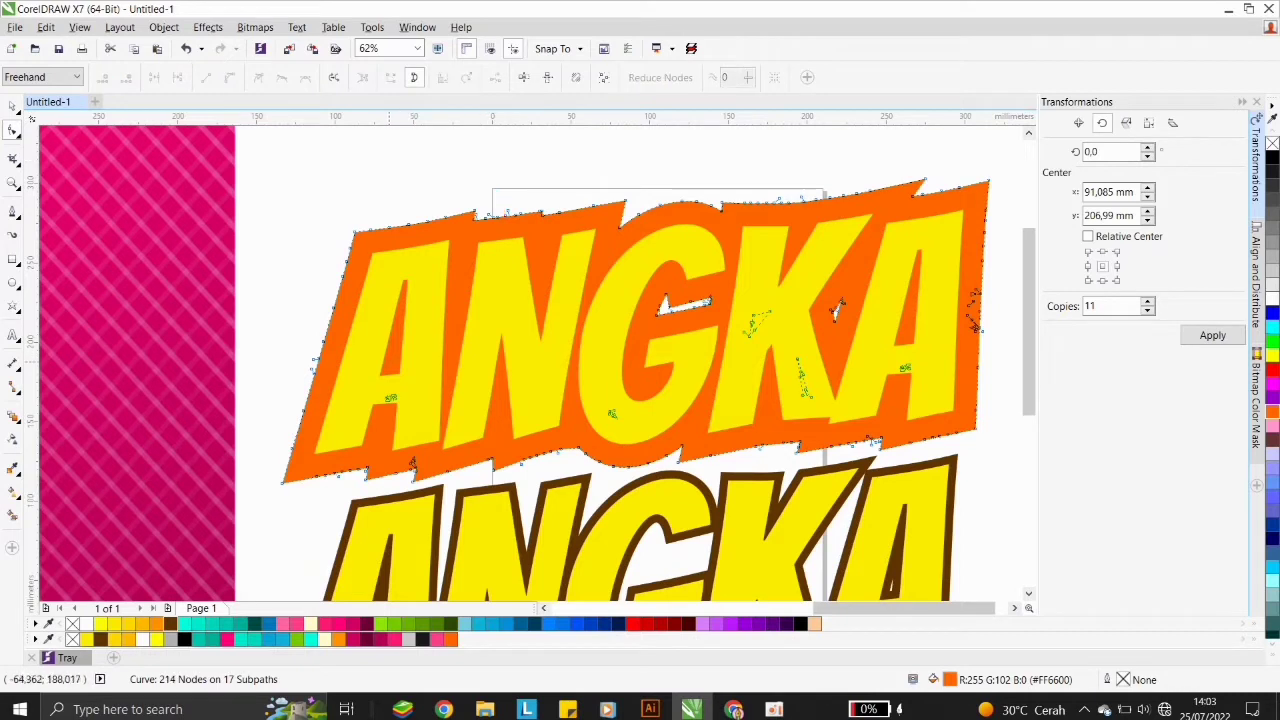
Delete the inner nodes of the orange outline shape across the letters to fill its interior holes.
mouse_move(384, 425)
mouse_down()
mouse_move(640, 430)
mouse_move(862, 420)
mouse_move(931, 366)
mouse_move(938, 298)
mouse_move(822, 250)
mouse_up()
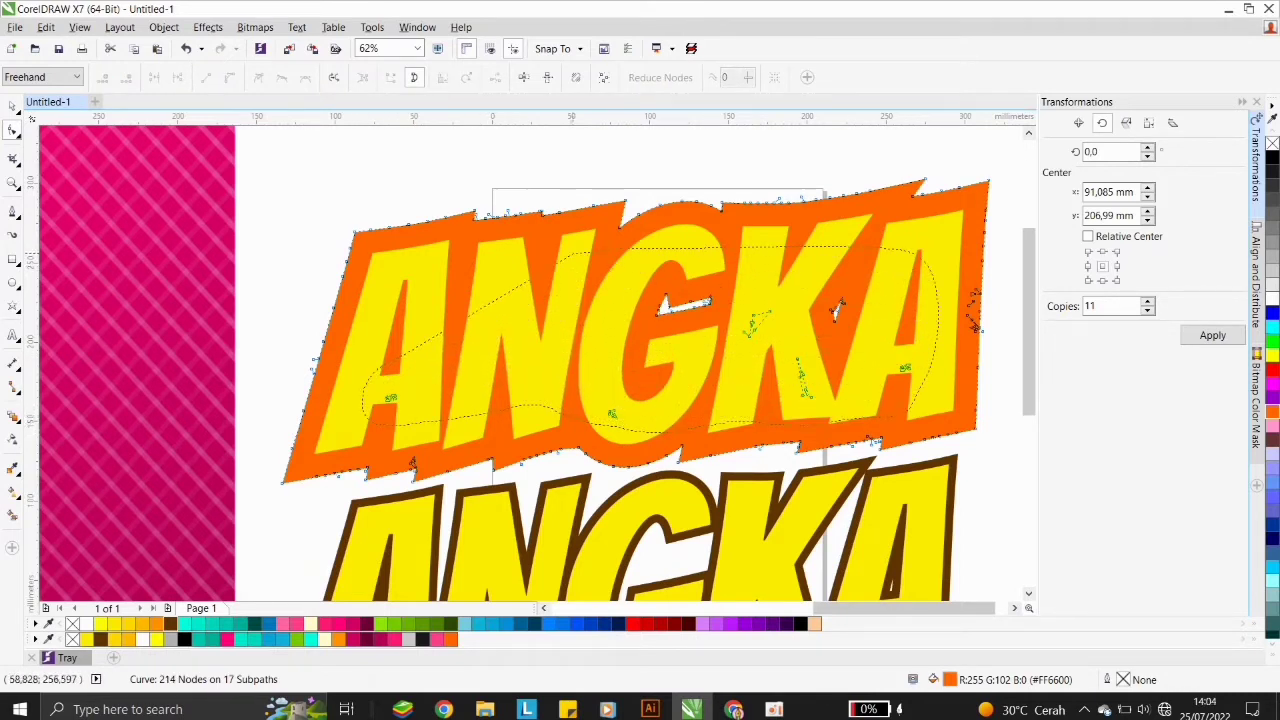
drag(837, 310, 837, 310)
key(Delete)
scroll(975, 325, down, 2)
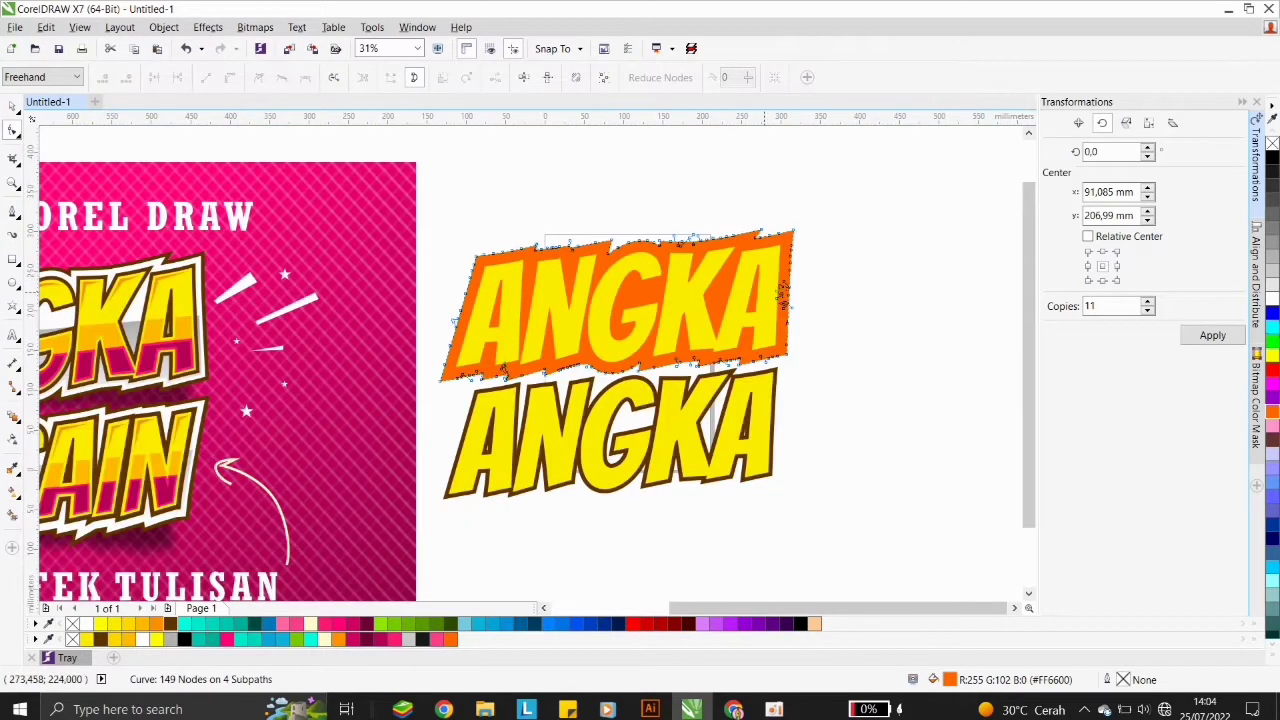
Delete the small stray node clusters along the right edge of the orange shape.
scroll(751, 329, up, 5)
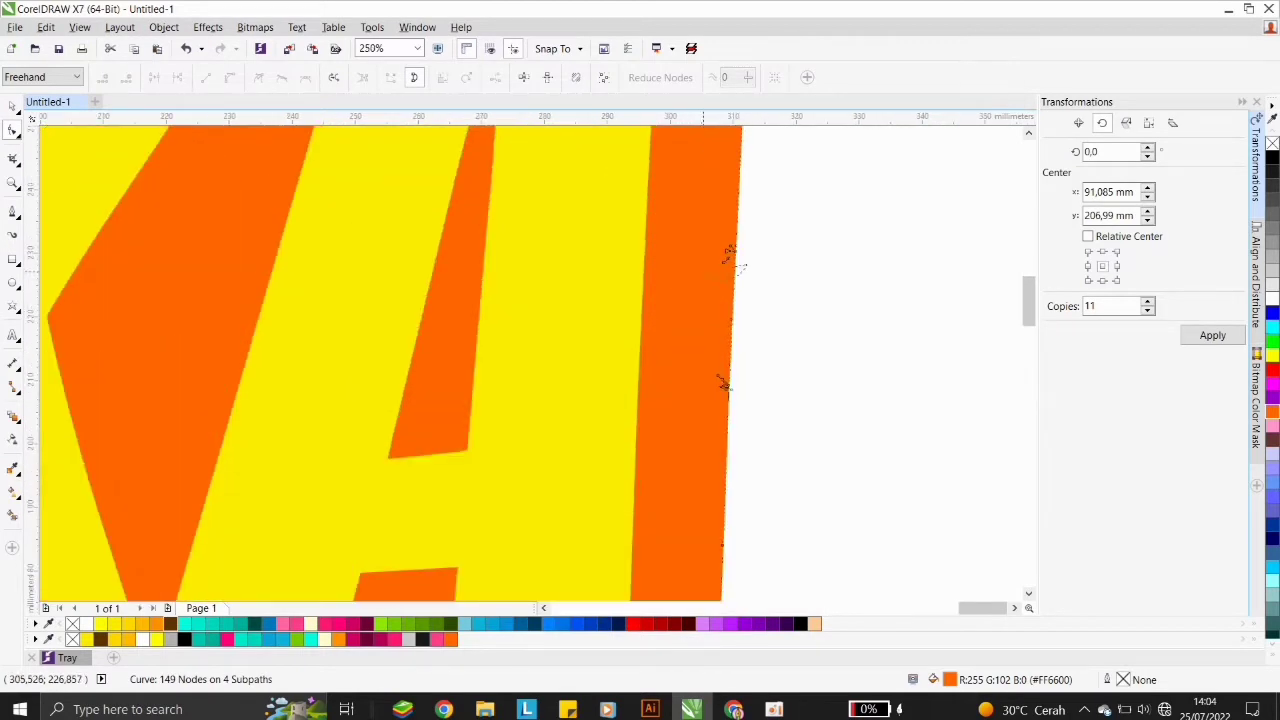
key(Delete)
key(Delete)
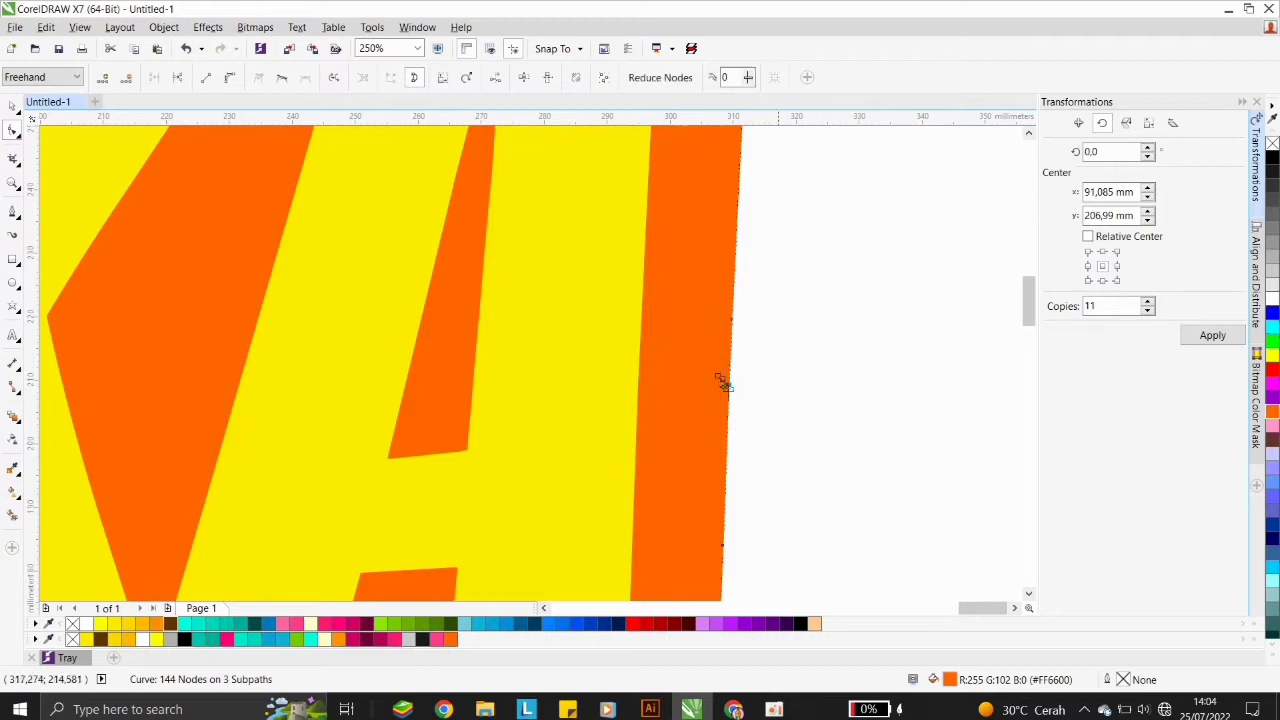
scroll(722, 383, down, 4)
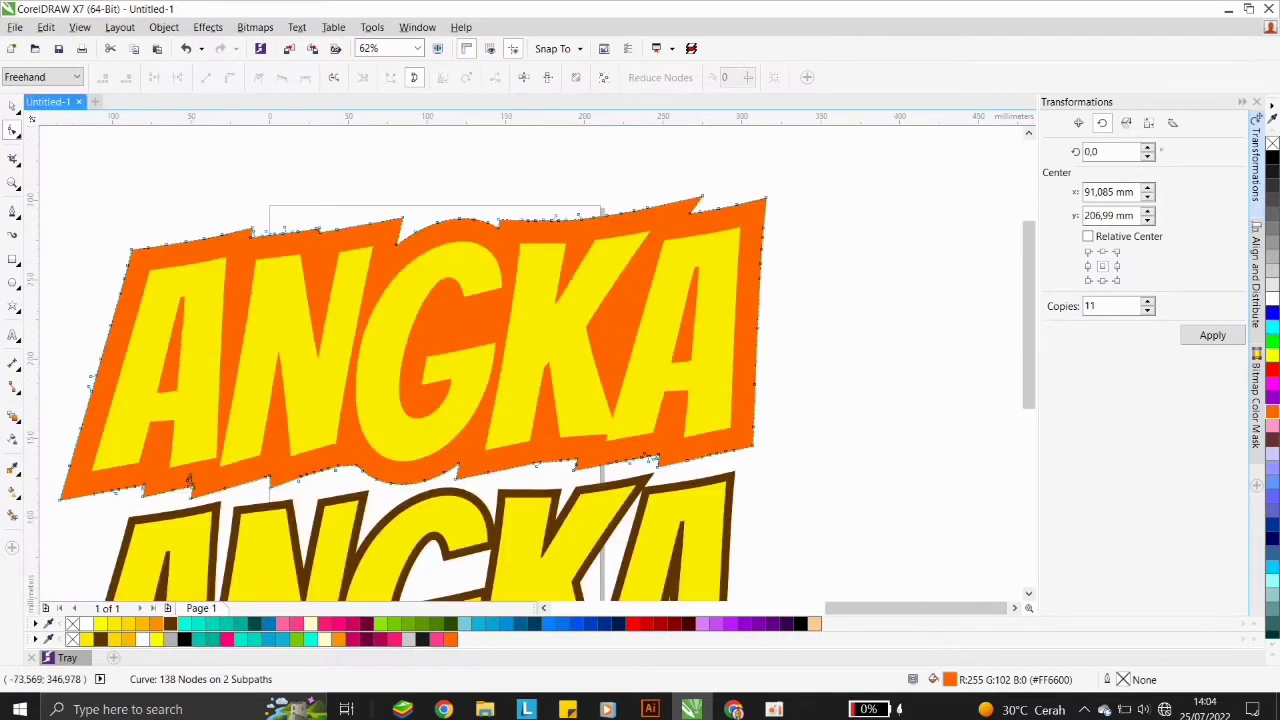
Delete the yellow ANGKA text lying on top of the orange shape.
click(12, 106)
click(150, 200)
click(209, 302)
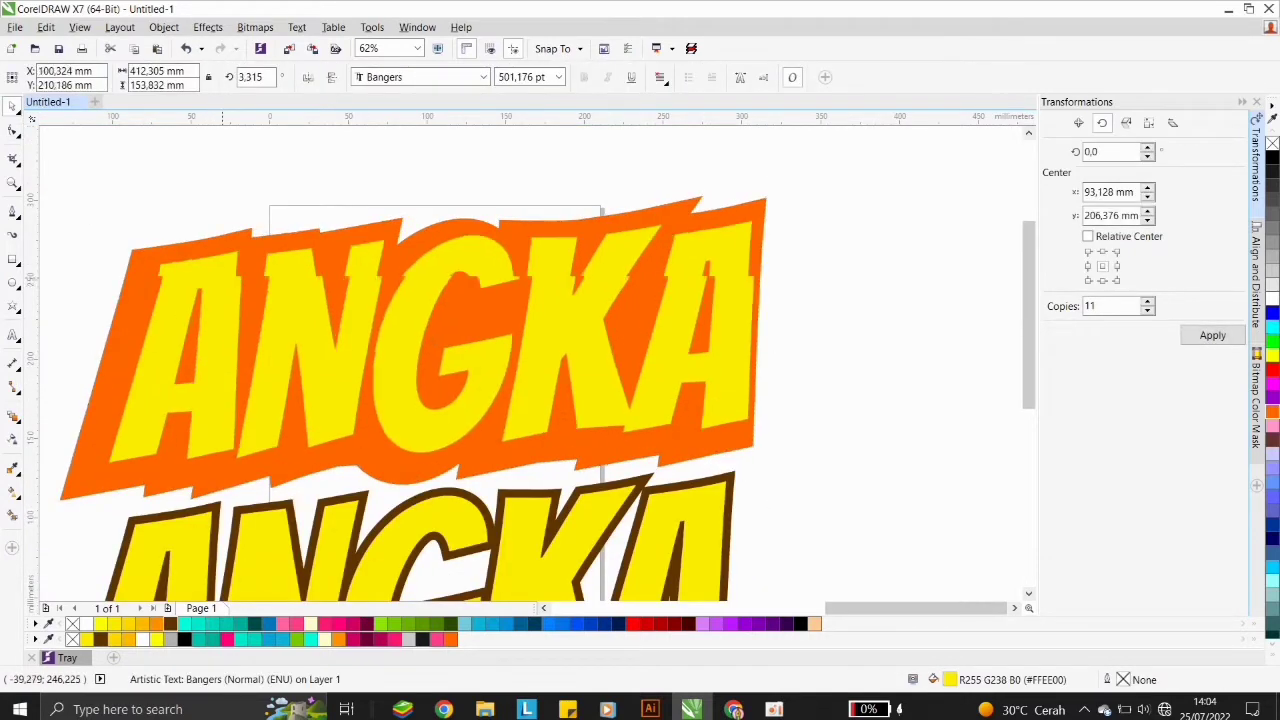
key(Delete)
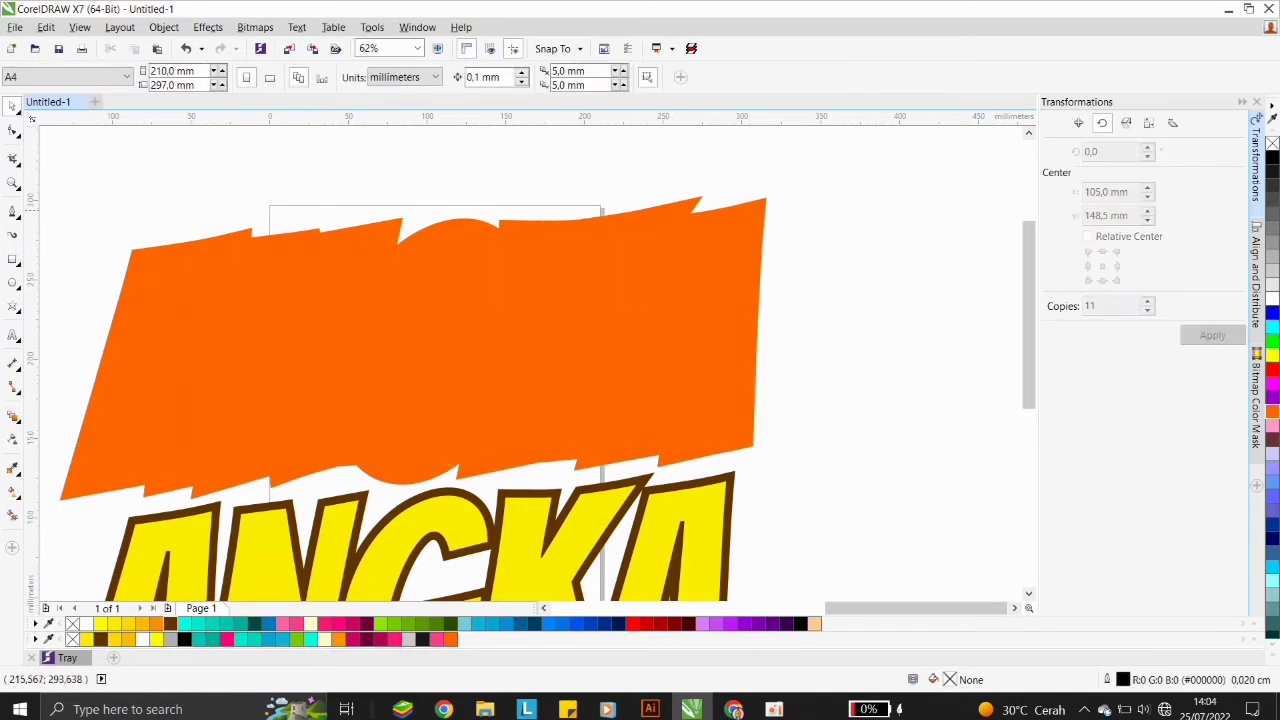
Select the orange backing shape and give it a dark brown (#5E3500) hairline outline.
click(590, 284)
scroll(625, 266, down, 2)
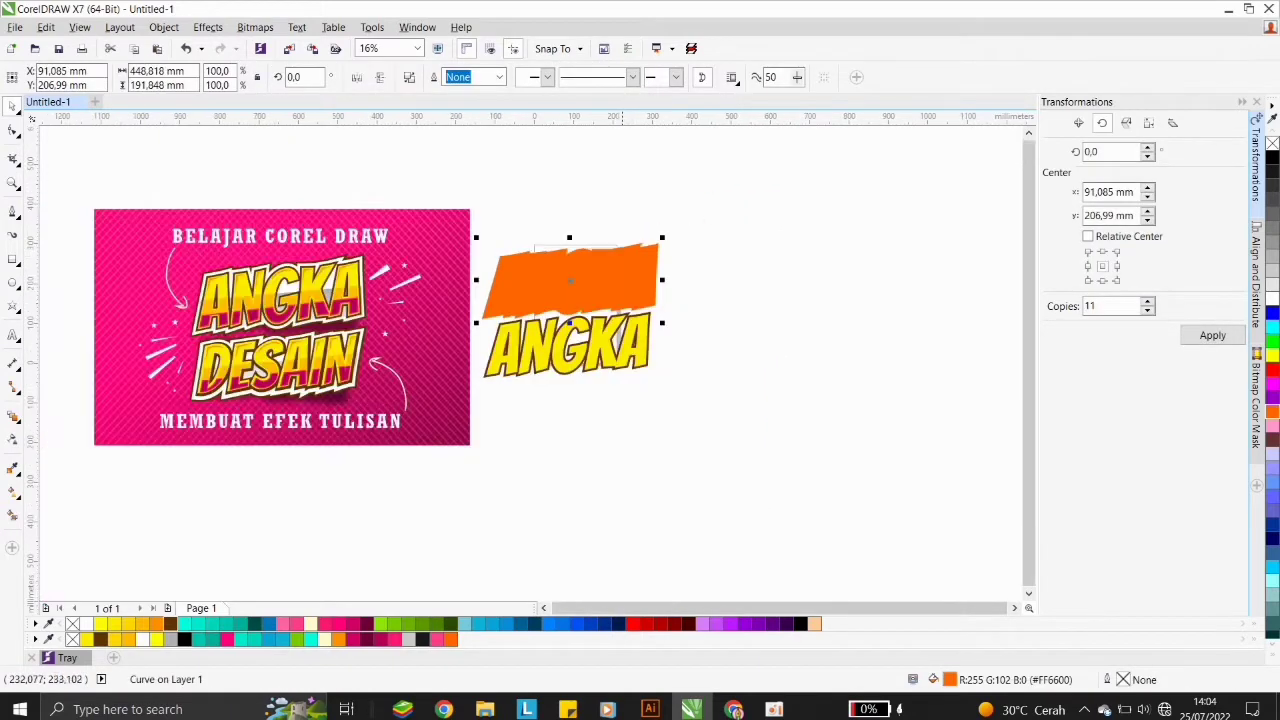
scroll(591, 338, up, 1)
click(590, 340)
key(Tab)
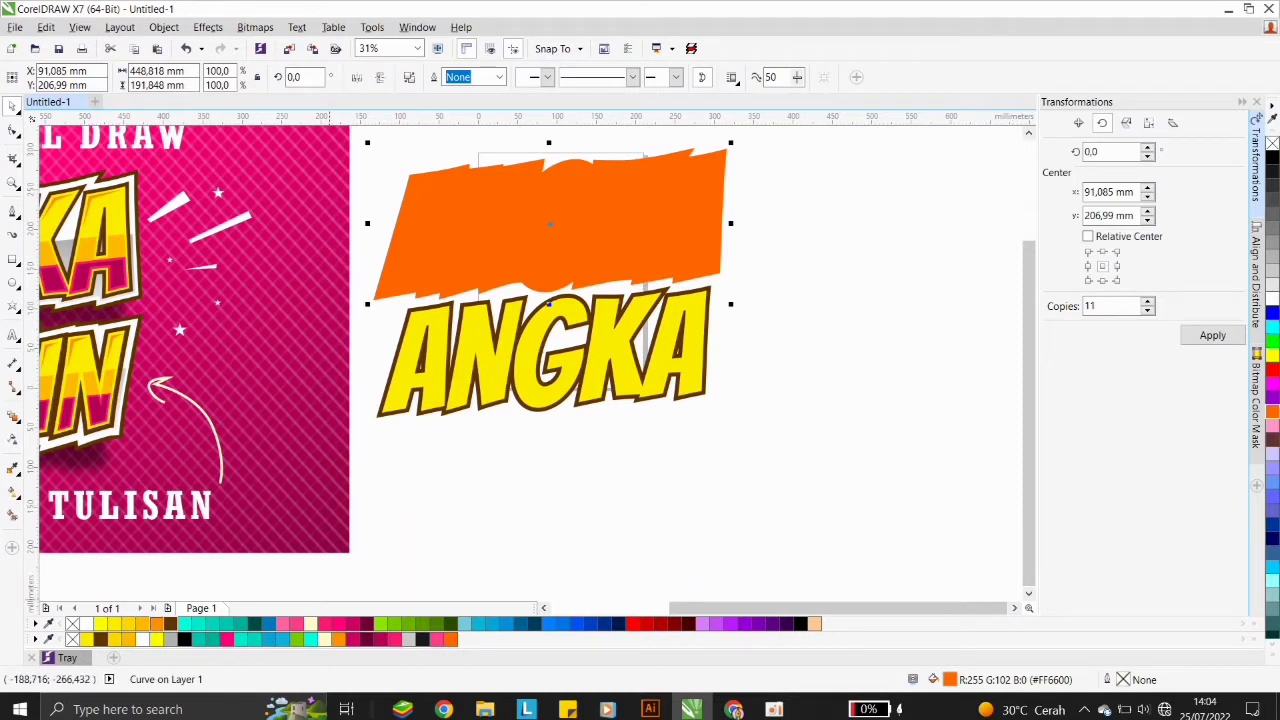
right_click(170, 624)
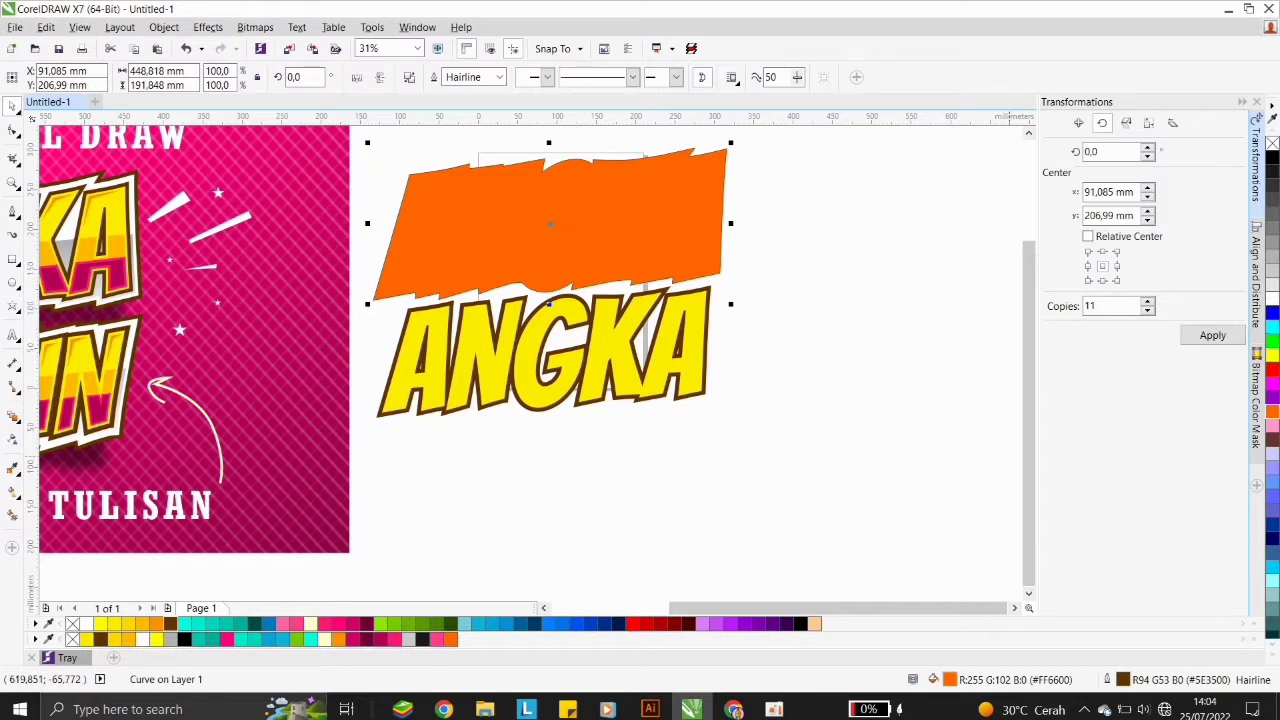
Give the orange shape's outline a width of 1 cm, placed behind the fill and scaling with the object.
key(F12)
double_click(506, 236)
text(1)
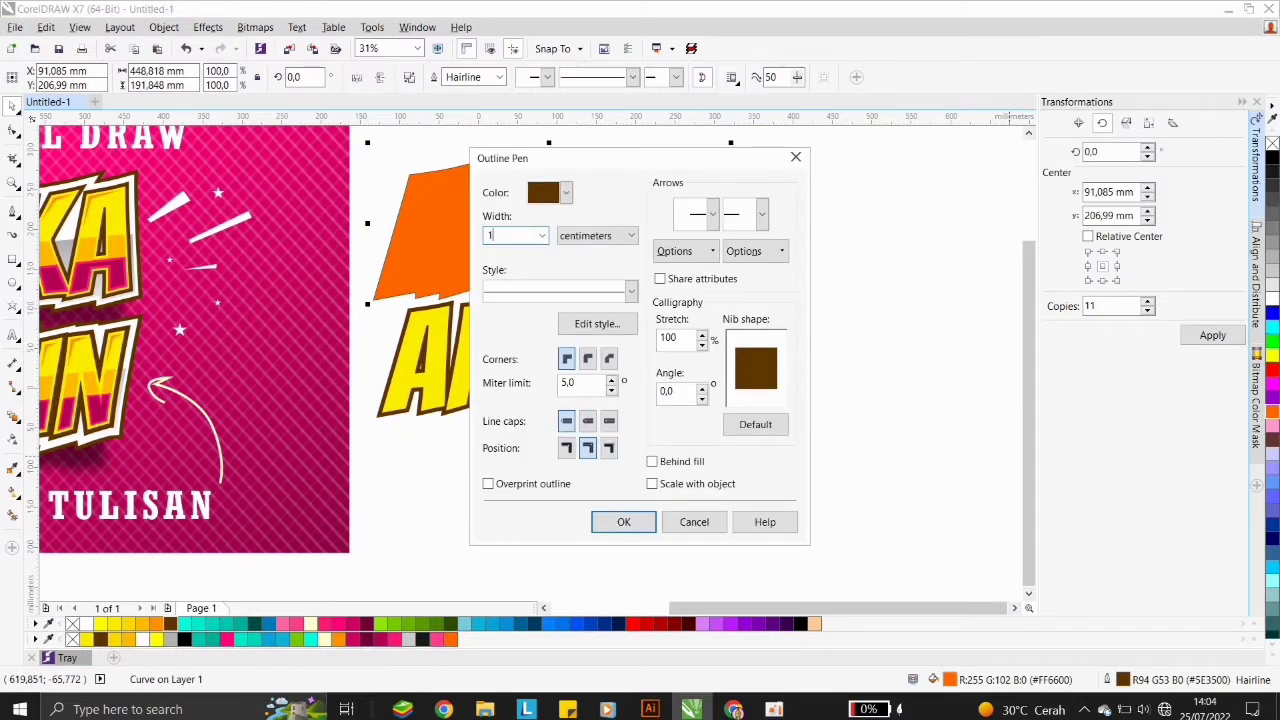
click(652, 462)
click(652, 484)
key(Return)
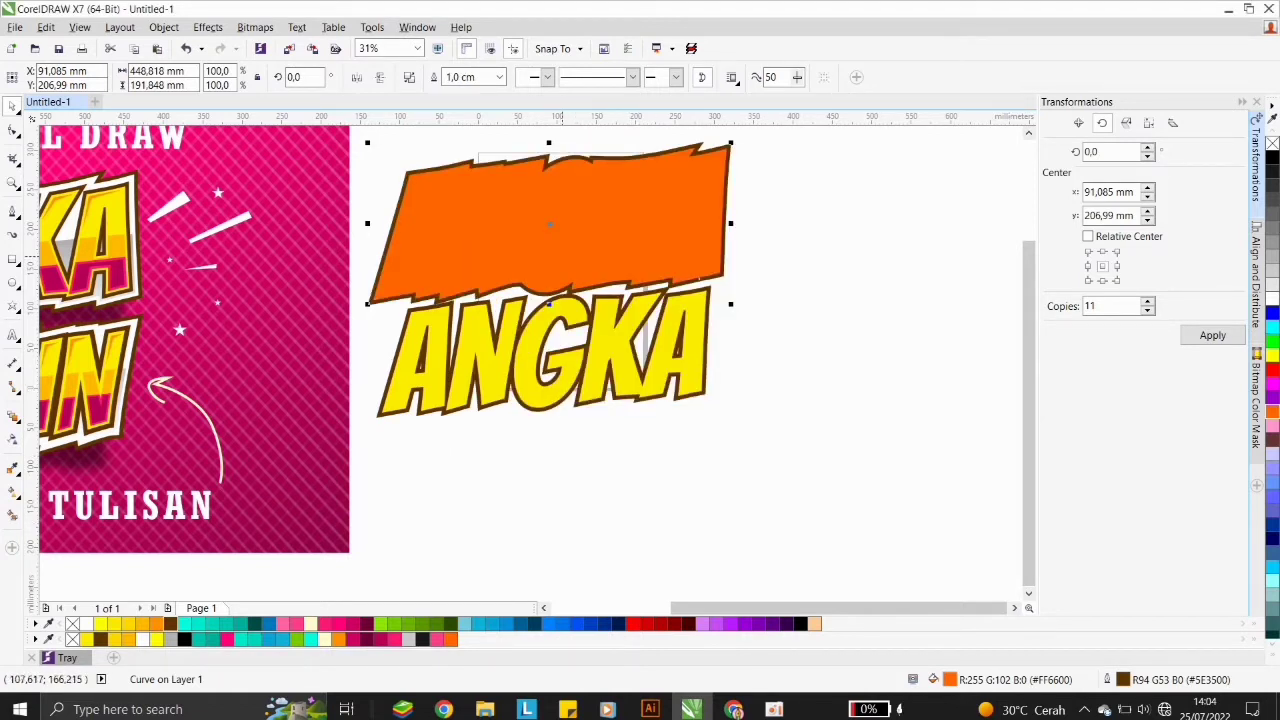
Try to convert the orange shape's brown outline into a separate object.
key(ctrl+shift+q)
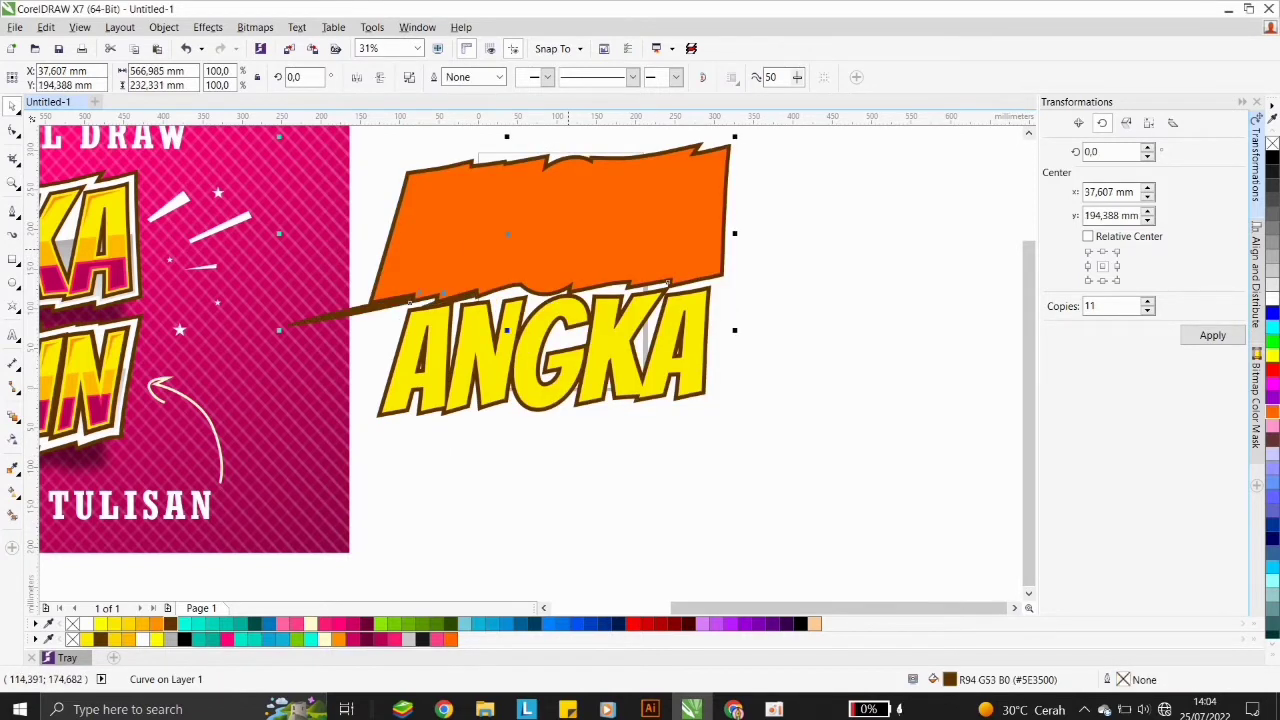
key(ctrl+z)
Move the ANGKA text down clear of the orange shape and enlarge both together from their centre to about 102,8%.
scroll(568, 250, down, 1)
scroll(505, 225, up, 1)
click(602, 377)
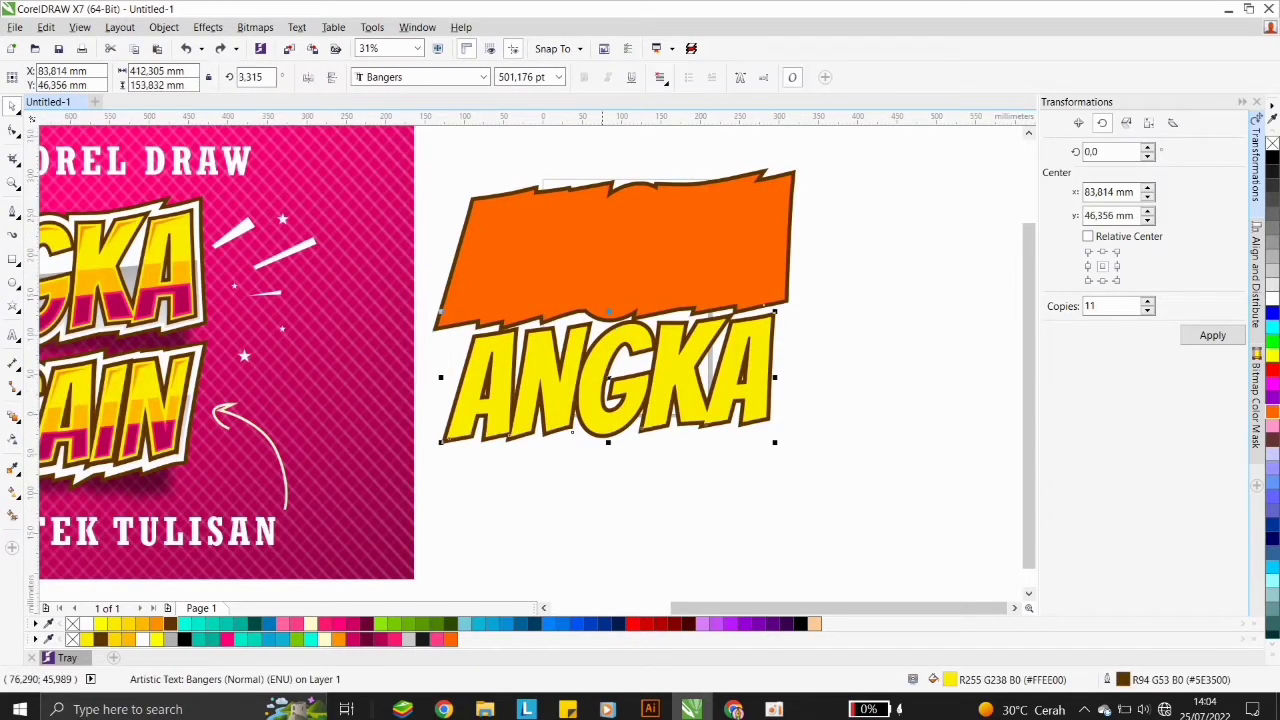
drag(603, 377, 598, 409)
shift+click(693, 290)
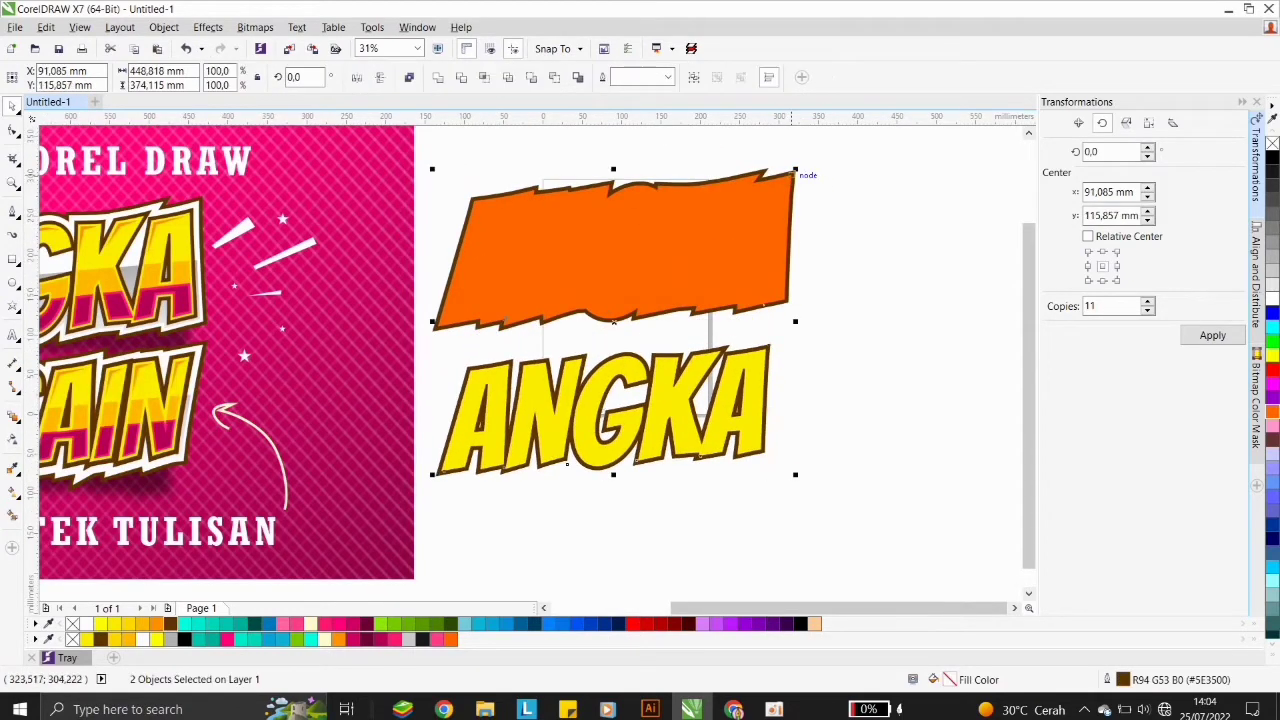
drag(795, 171, 801, 164)
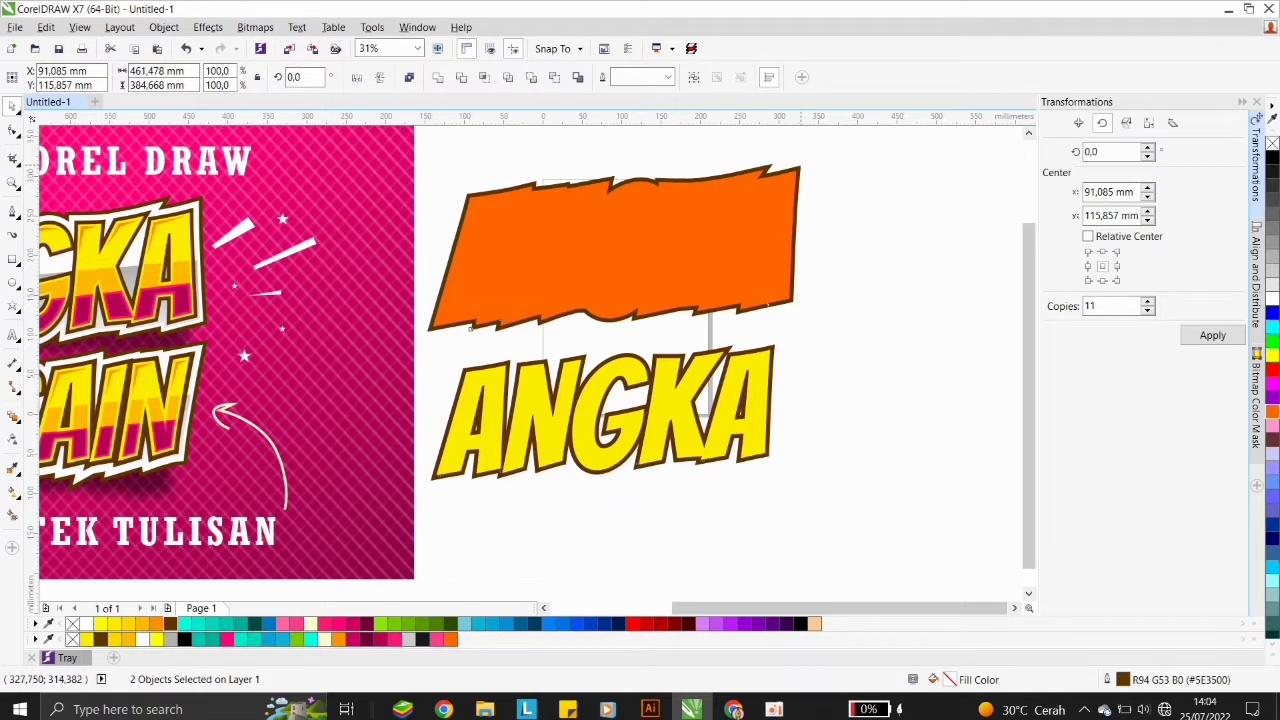
Try to convert the outlines while both the orange shape and the ANGKA text are selected.
key(ctrl+shift+q)
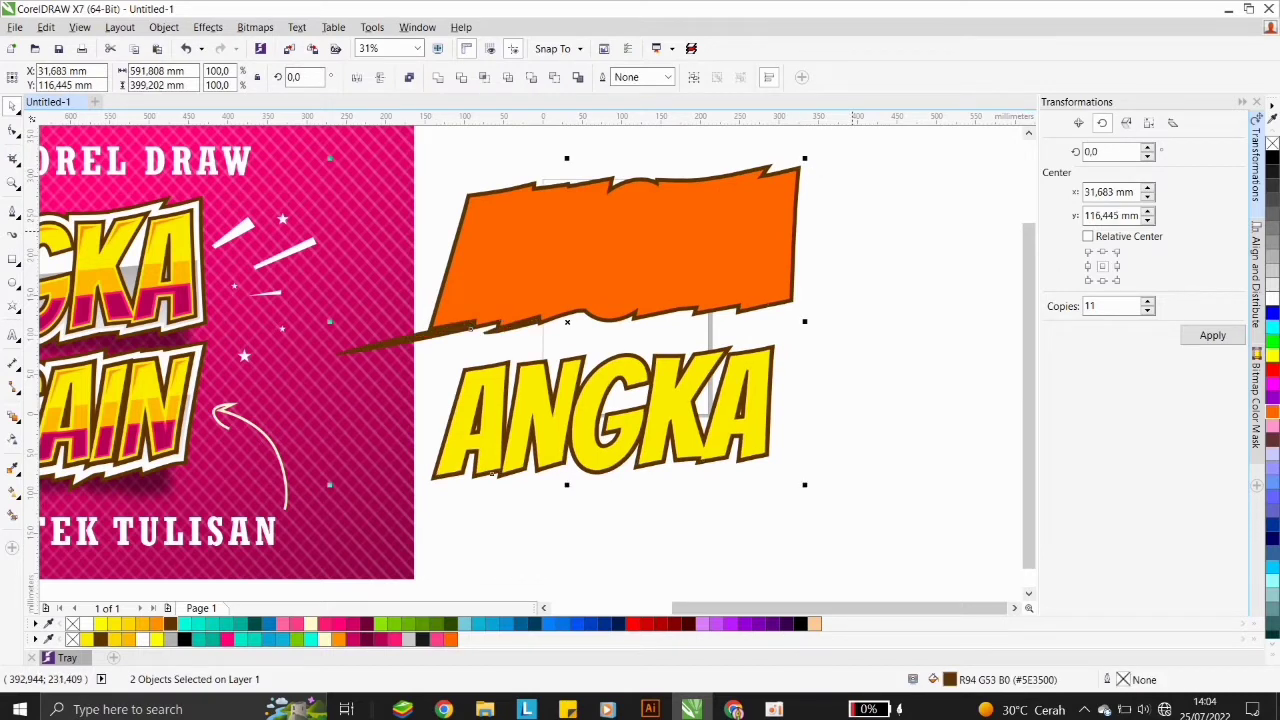
key(Escape)
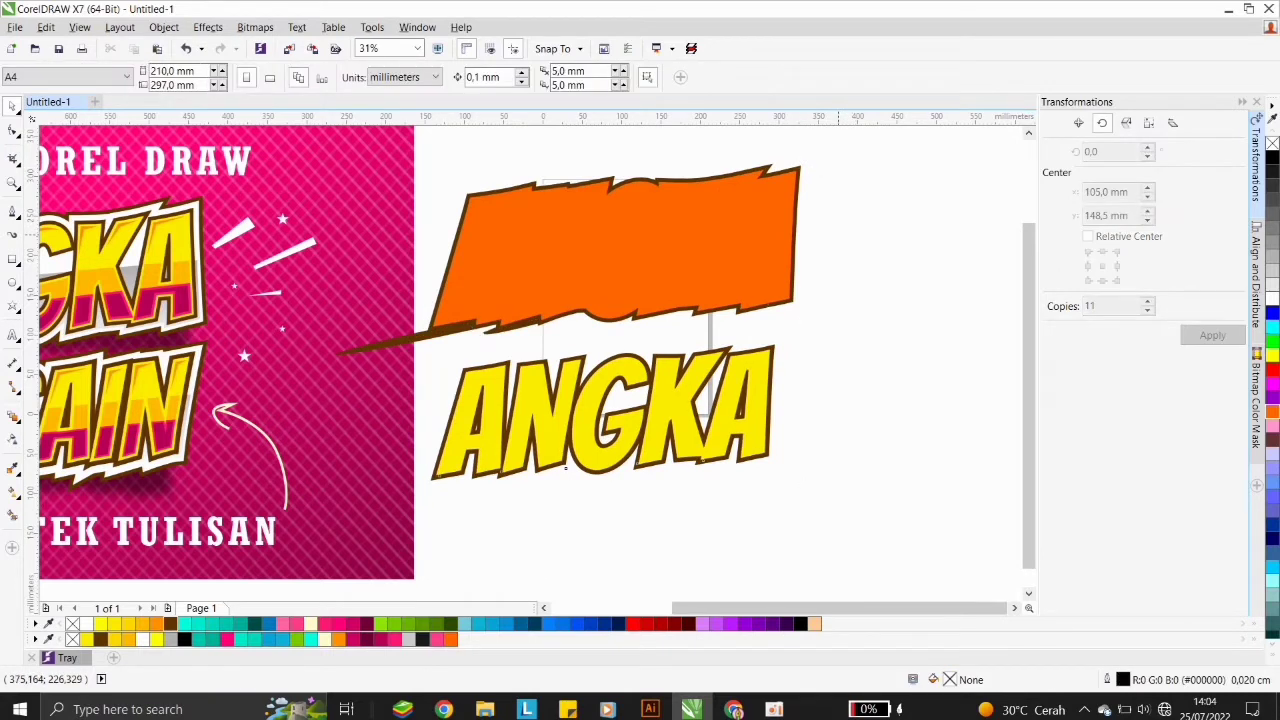
key(ctrl+z)
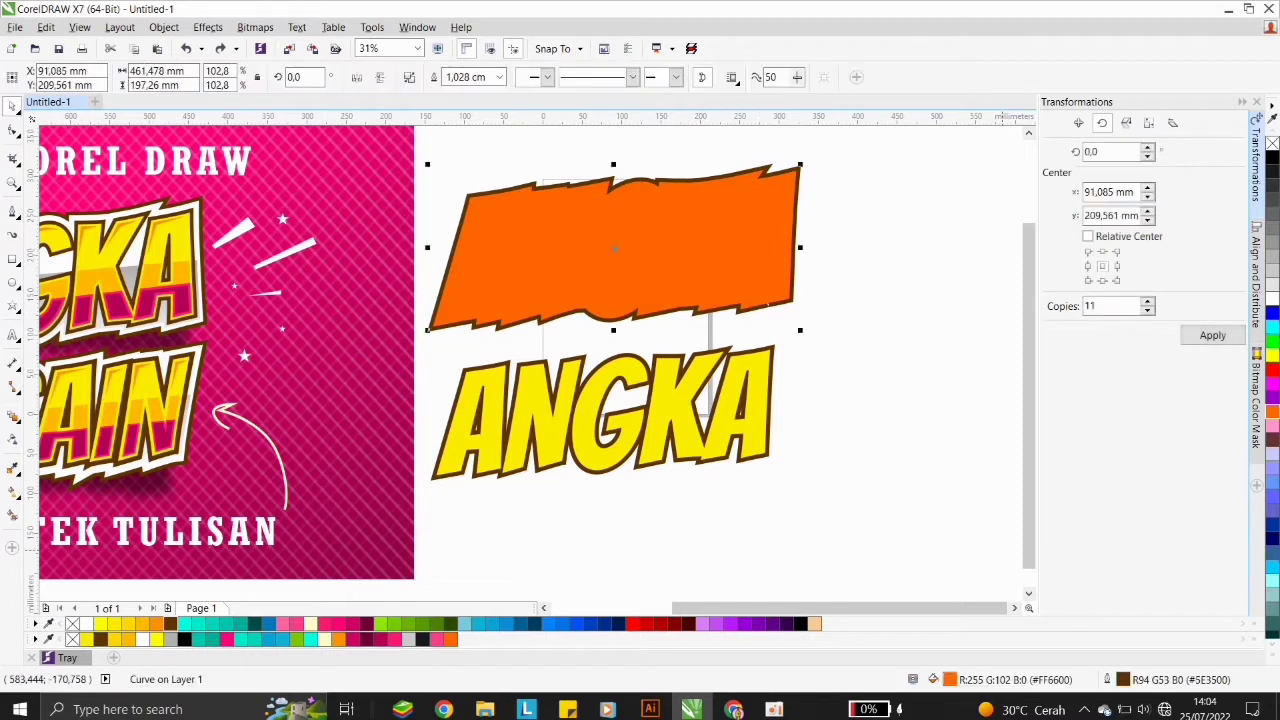
Set the orange shape's outline width to 1,1 cm and convert that outline to a separate object.
key(F12)
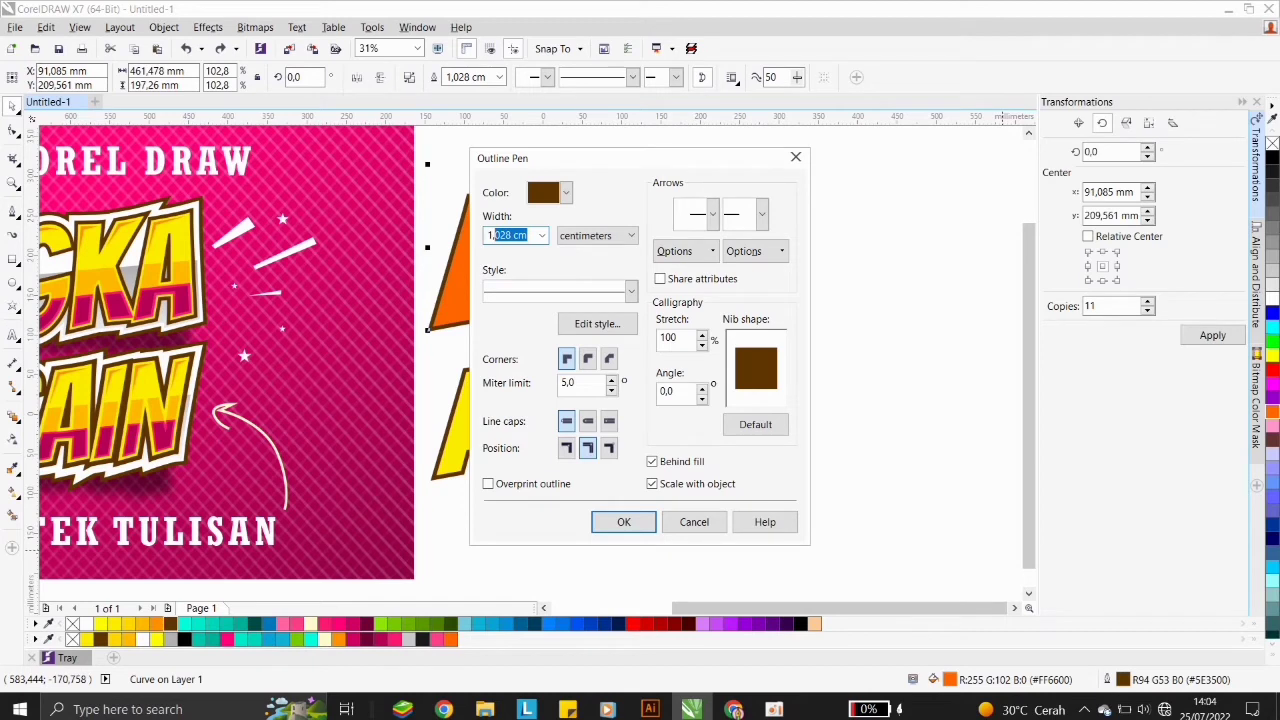
text(1,1)
click(624, 522)
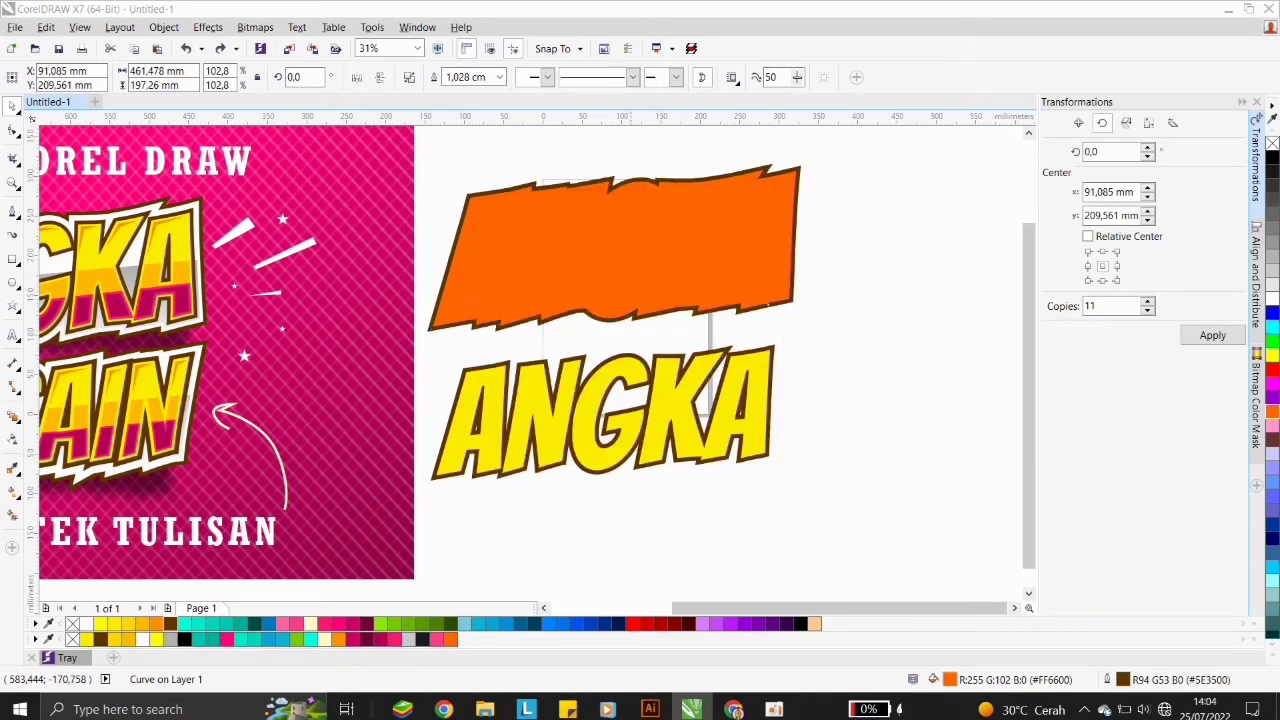
key(ctrl+shift+q)
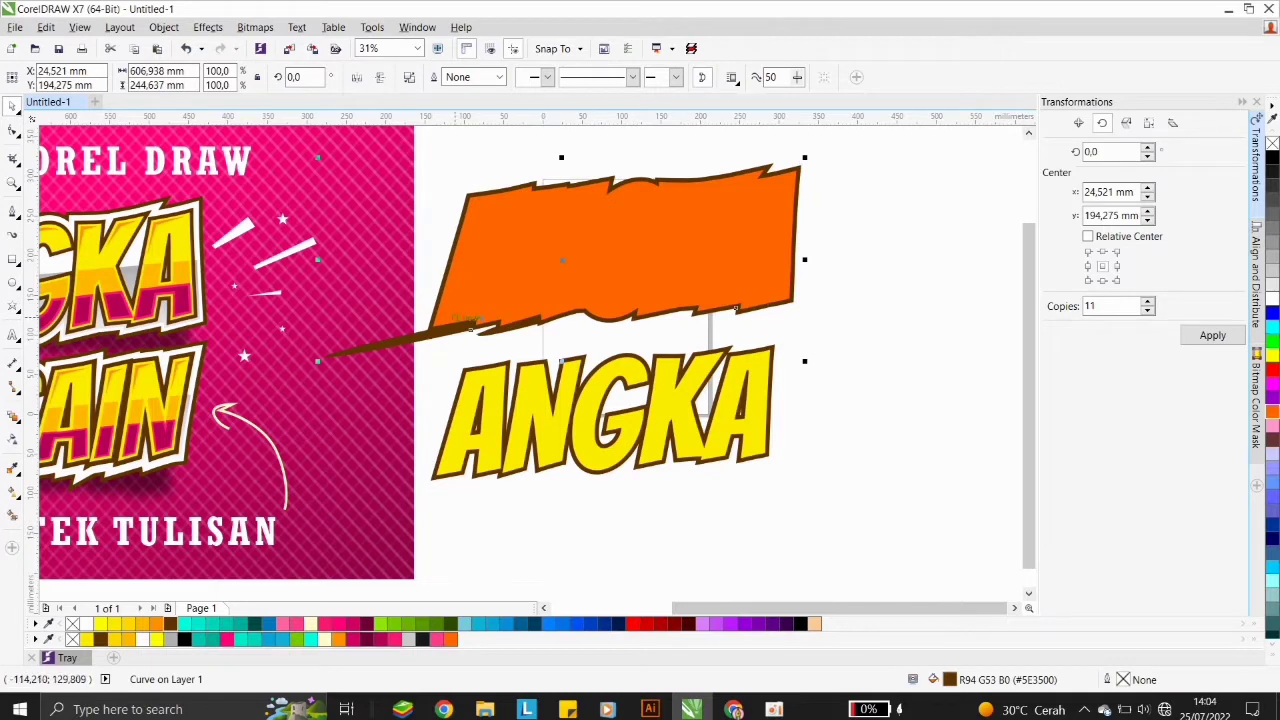
Try to shorten the long brown spike at the outline's lower-left corner by deleting the nodes at its tip.
scroll(452, 312, up, 1)
key(F10)
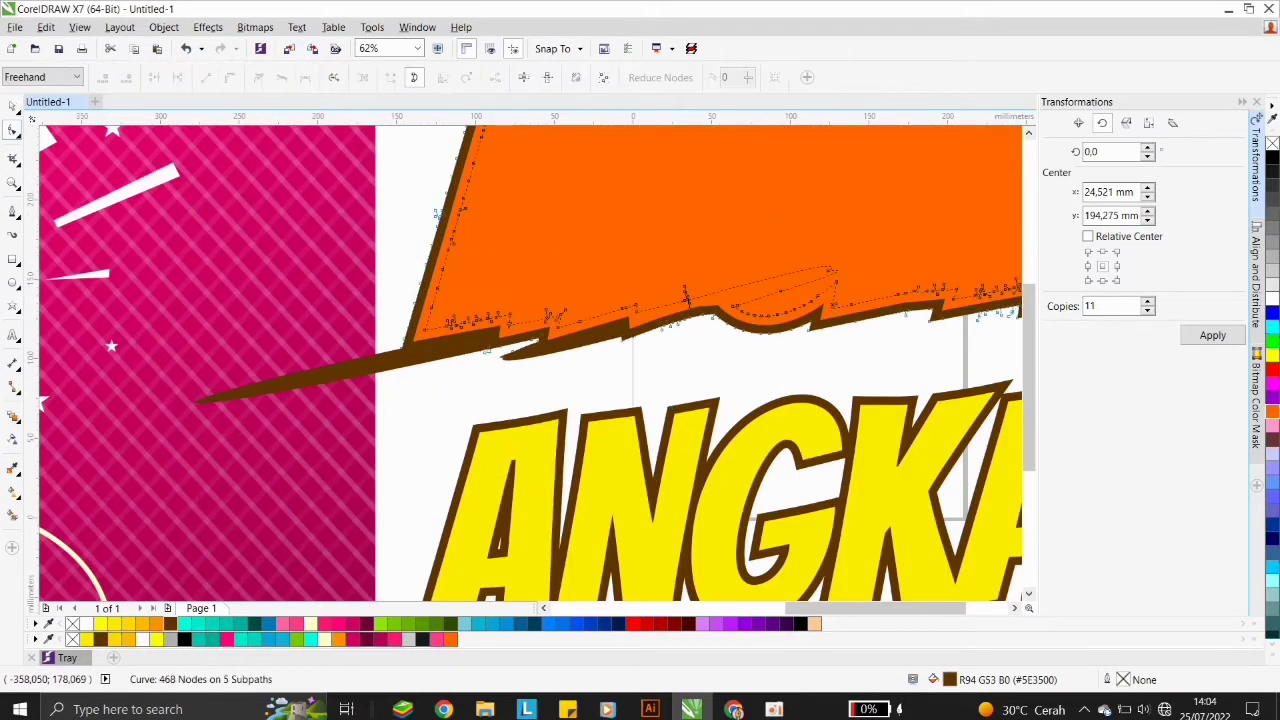
scroll(430, 380, up, 2)
scroll(386, 307, down, 2)
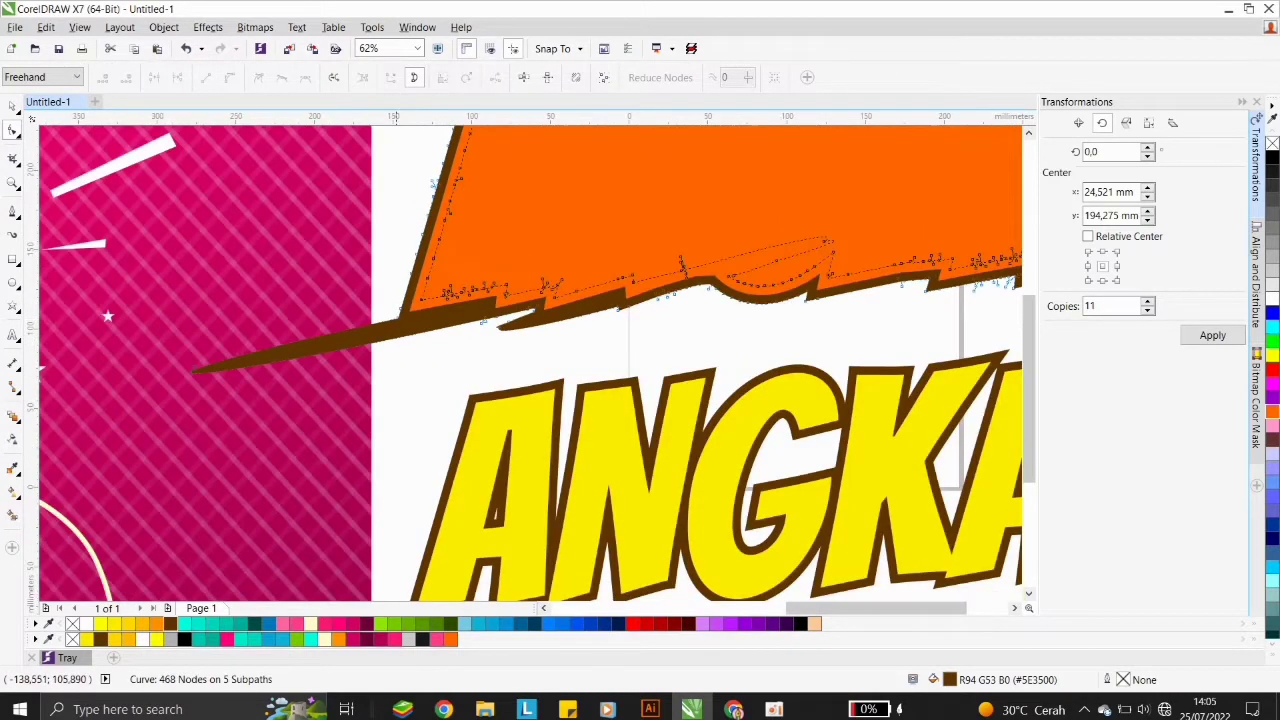
scroll(195, 360, up, 2)
drag(174, 338, 212, 392)
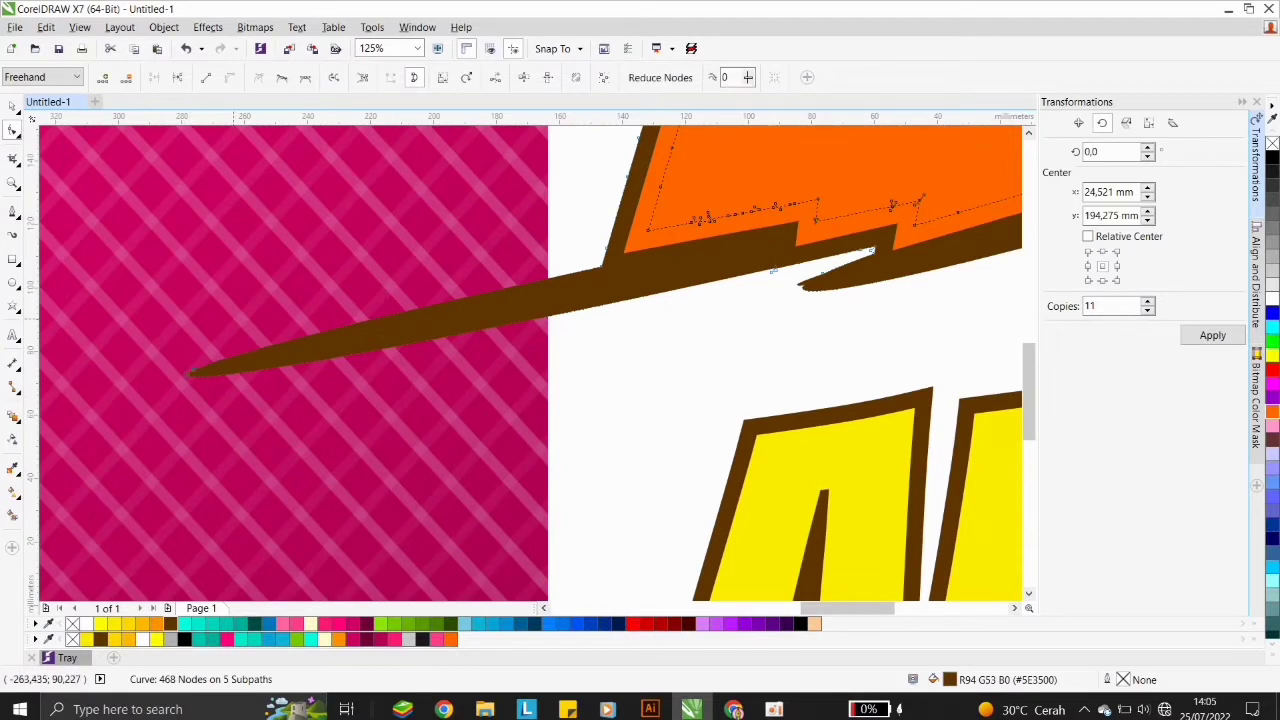
key(Delete)
Draw a closed straight-edged shape around the long brown spike, following the outline's intended lower edge.
key(F5)
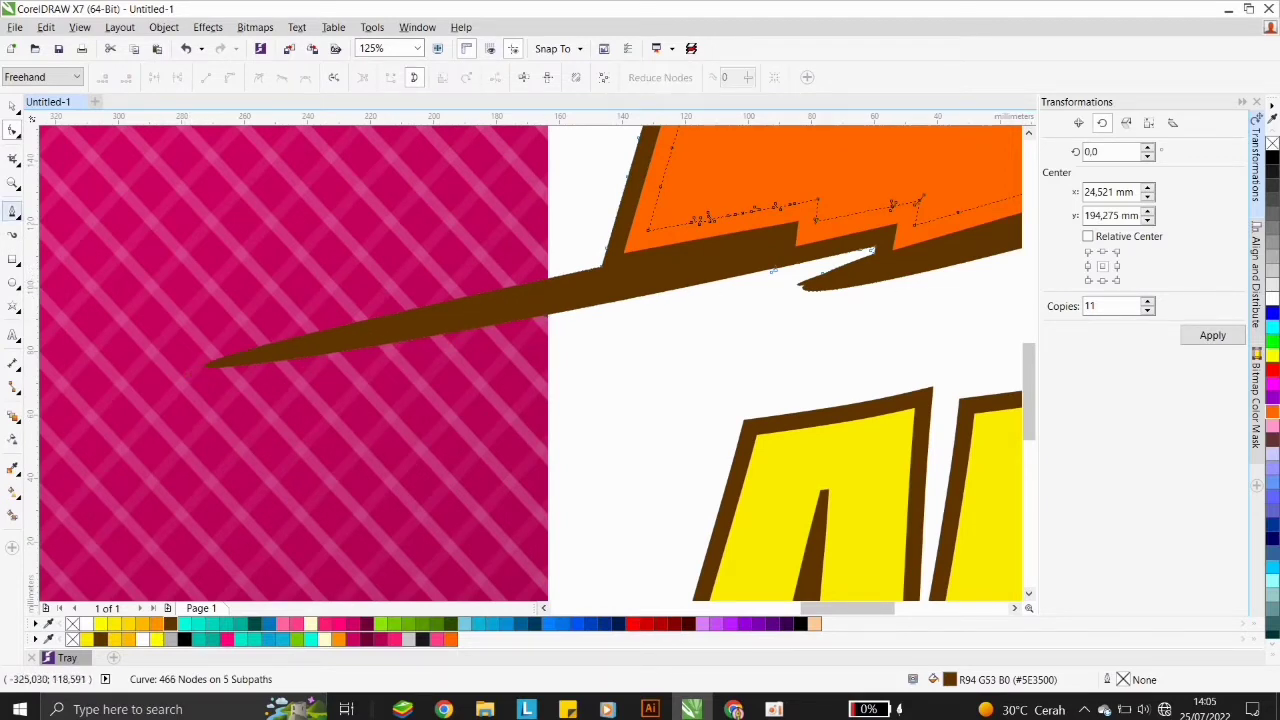
click(584, 209)
click(600, 268)
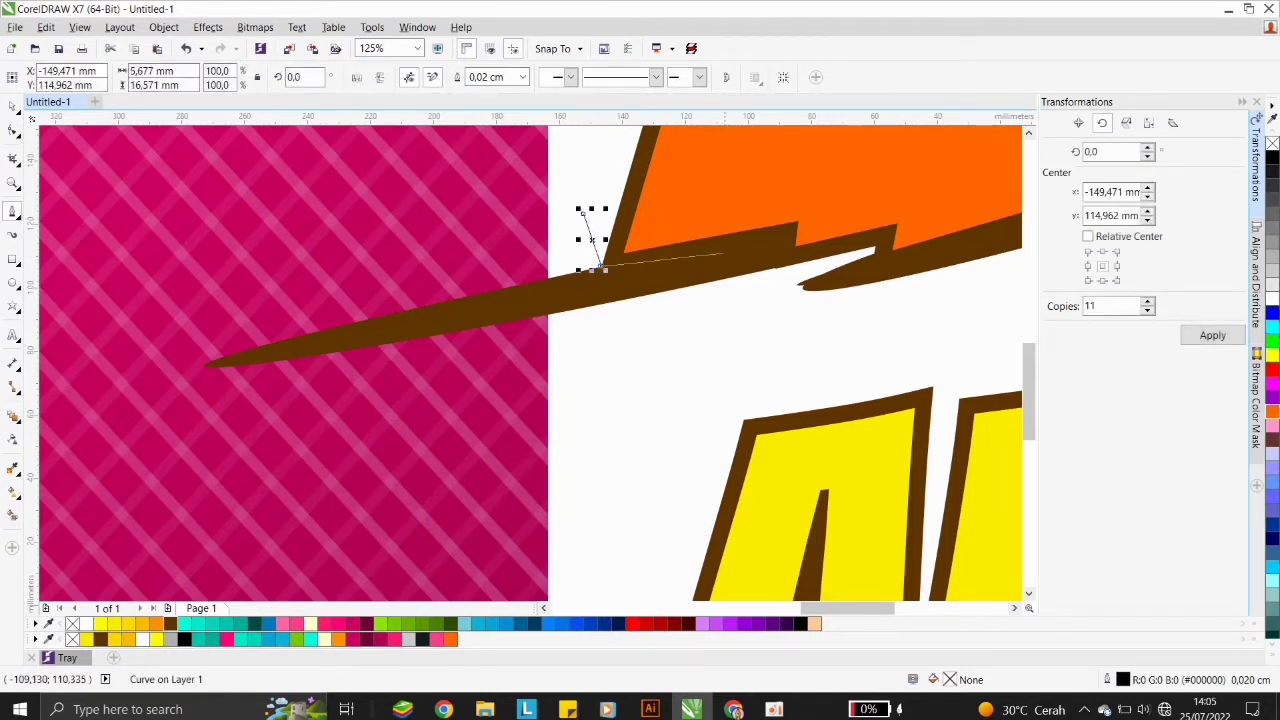
click(781, 240)
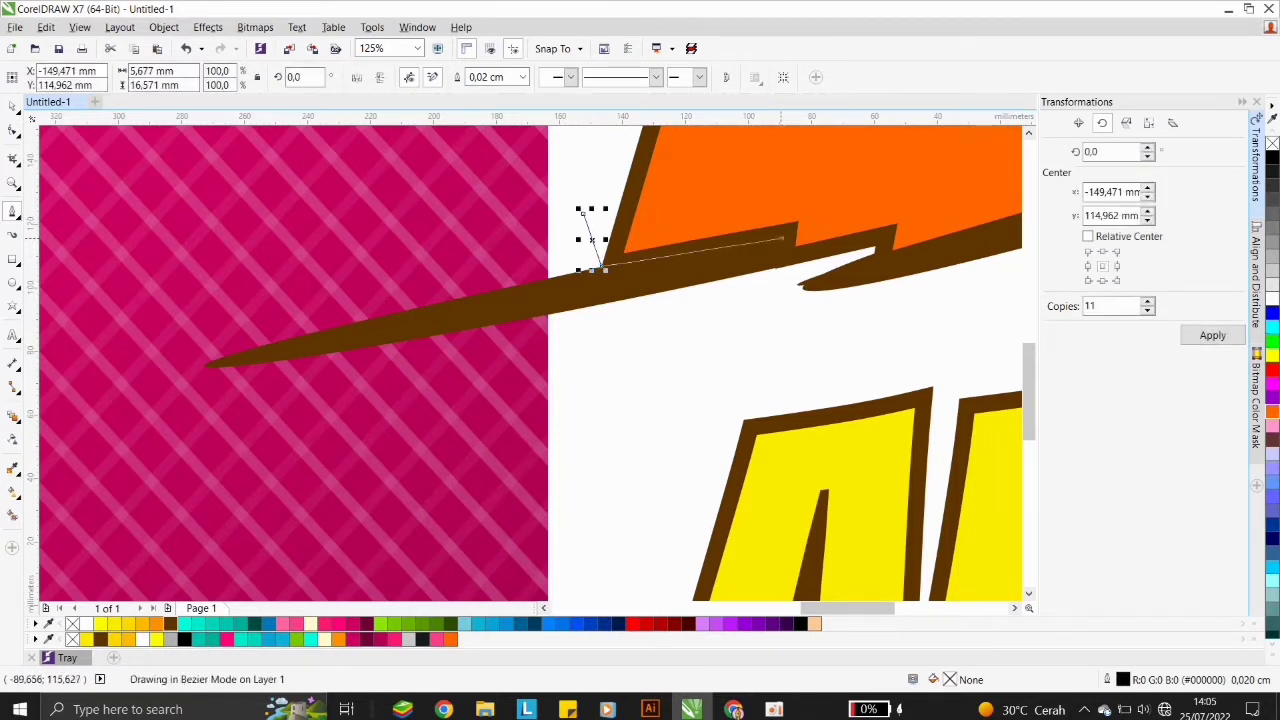
click(781, 271)
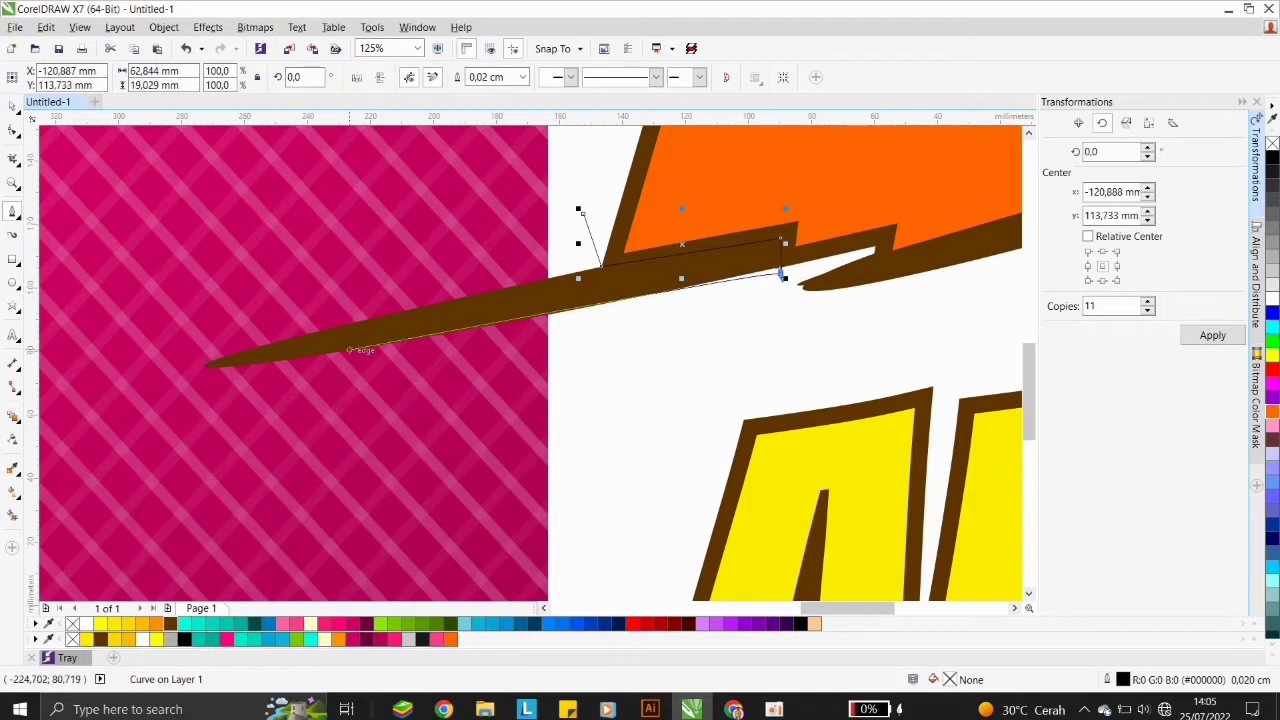
click(213, 390)
click(177, 338)
click(584, 214)
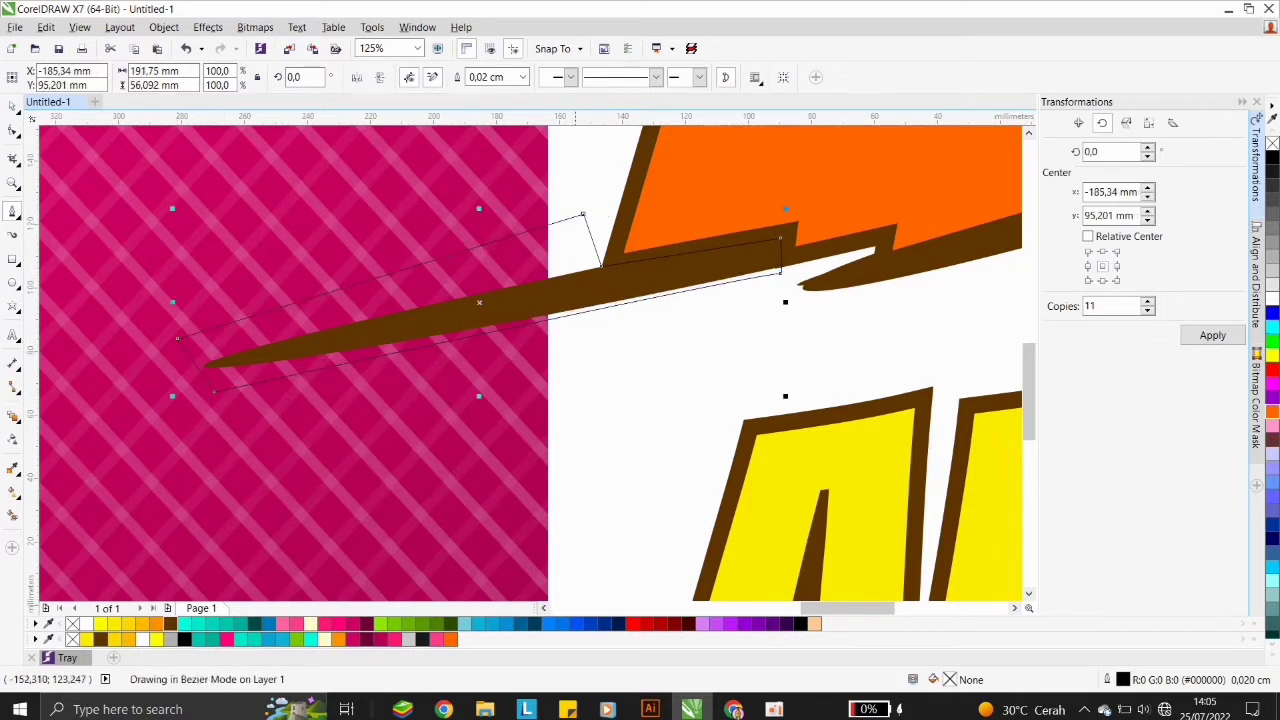
Trim the long spike off the brown outline with the drawn shape, and delete the cutting shape.
click(12, 106)
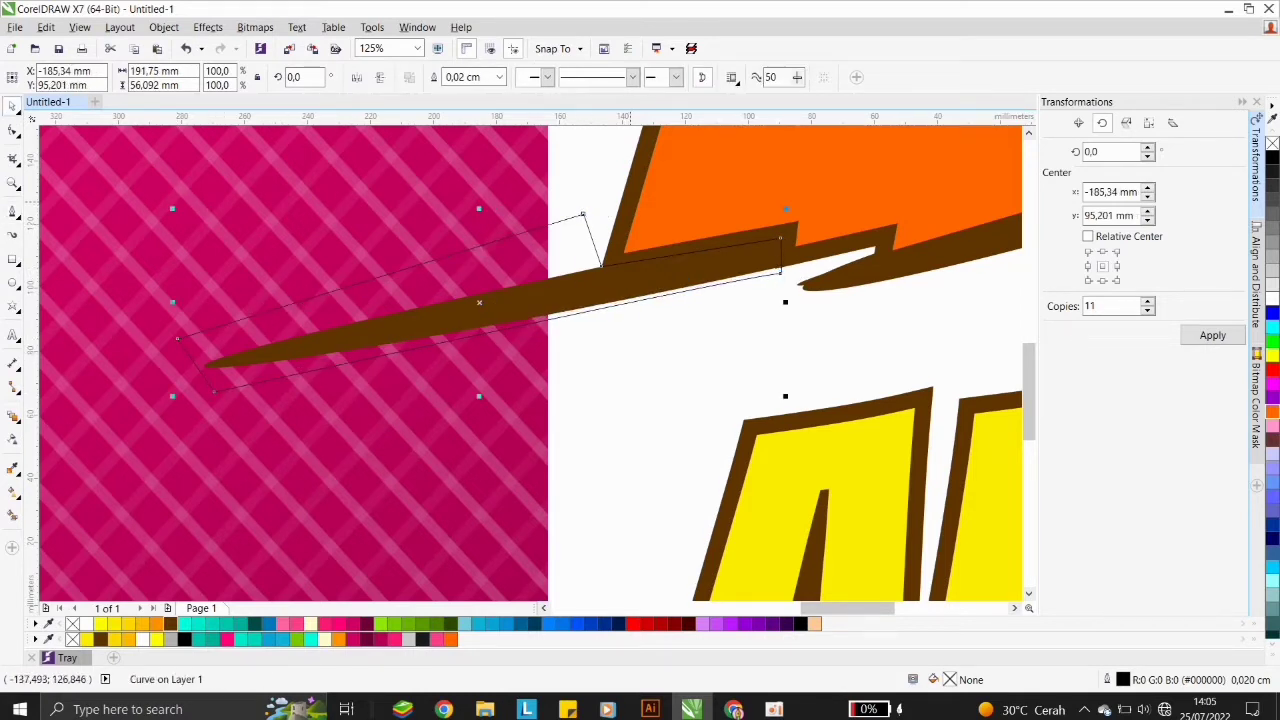
shift+click(171, 371)
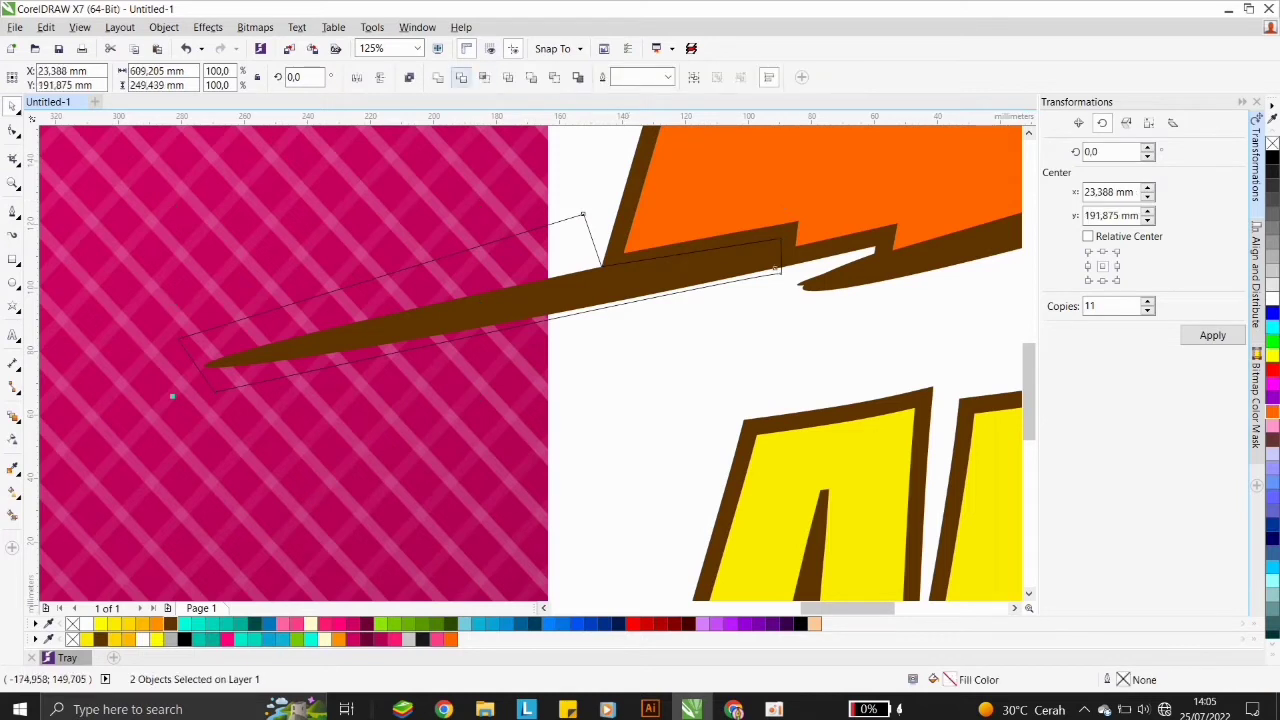
click(461, 77)
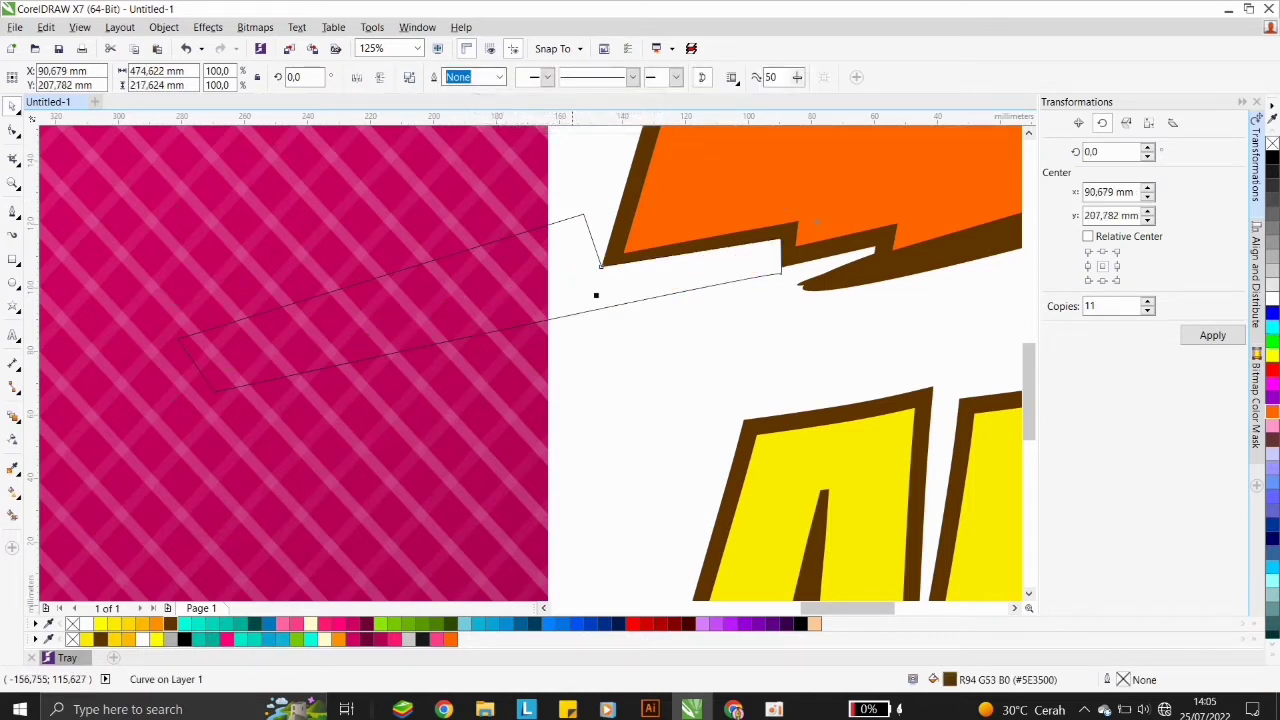
key(Delete)
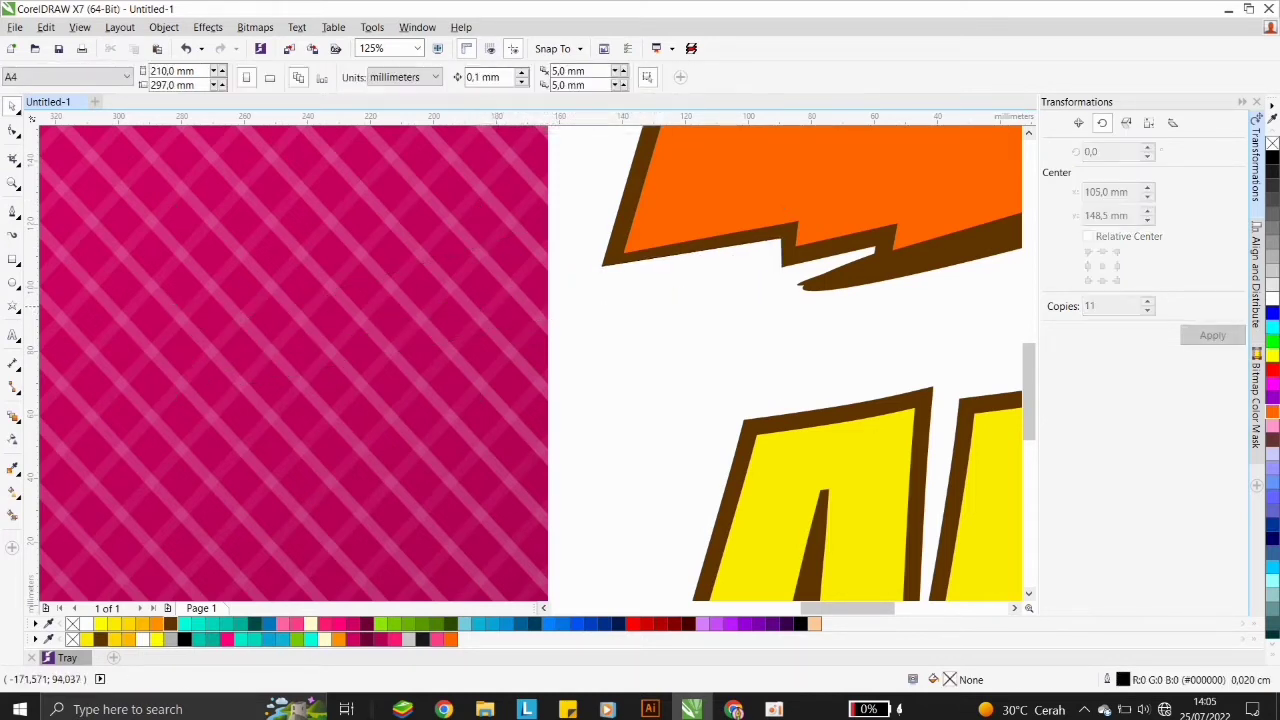
Draw a closed cutting shape about 88 x 31 mm around the shorter brown spike under the lower edge.
scroll(515, 301, down, 2)
scroll(646, 279, up, 2)
scroll(646, 278, up, 1)
click(487, 361)
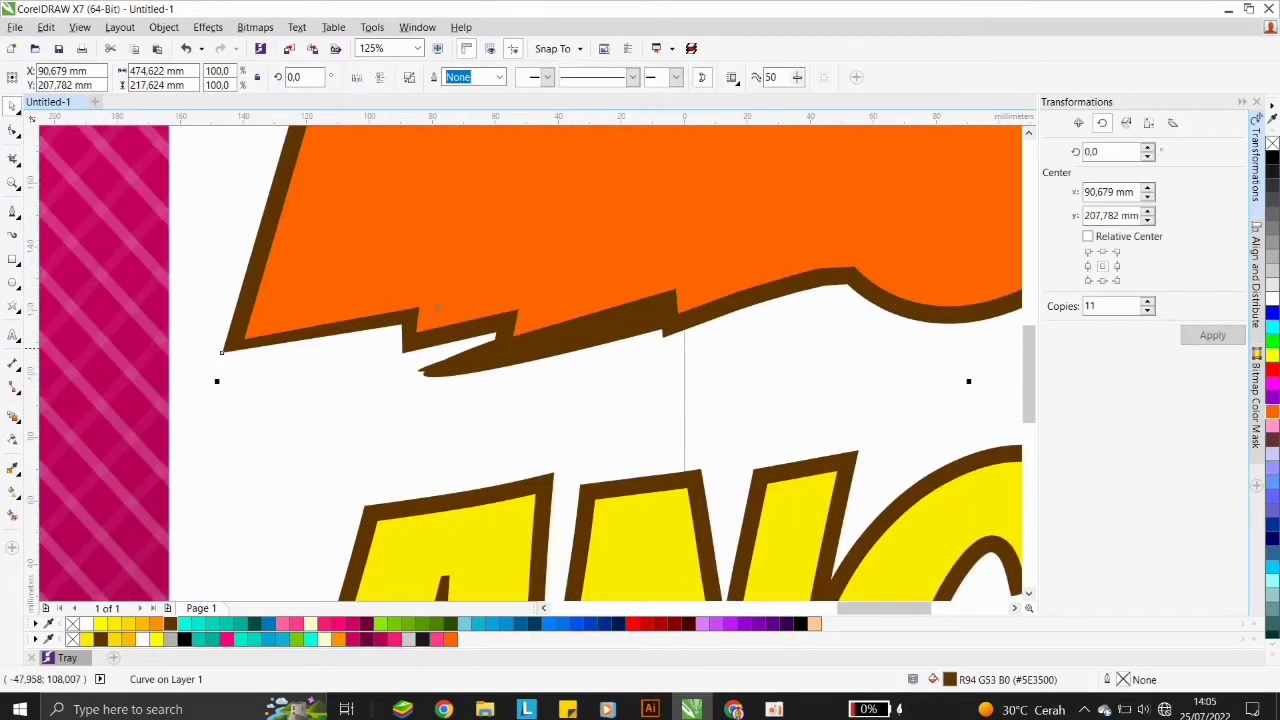
key(F5)
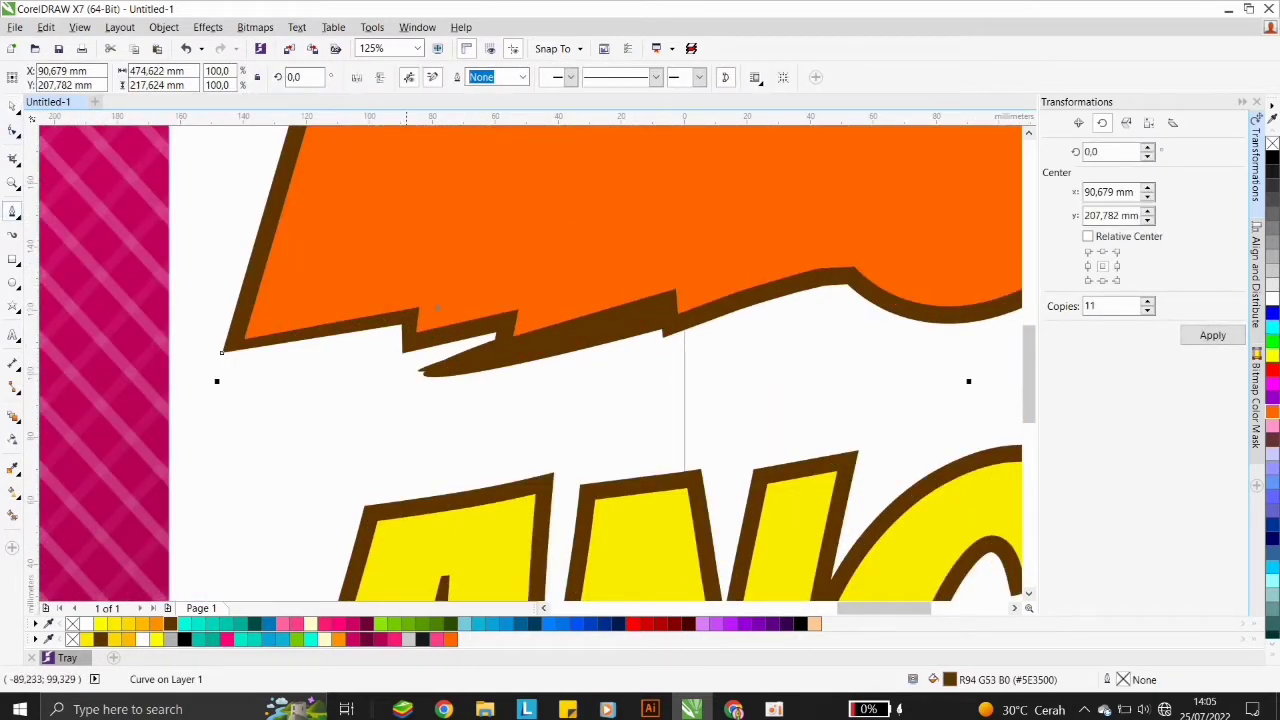
scroll(480, 346, up, 2)
click(290, 375)
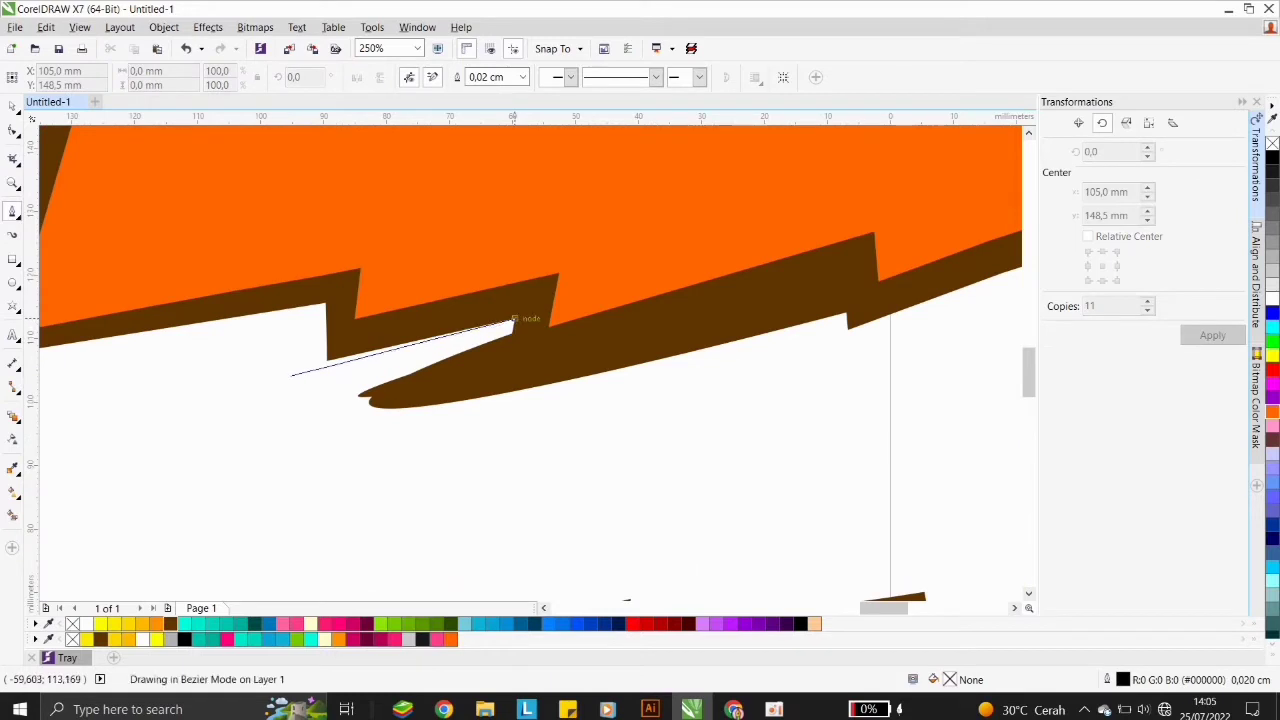
click(515, 318)
click(509, 356)
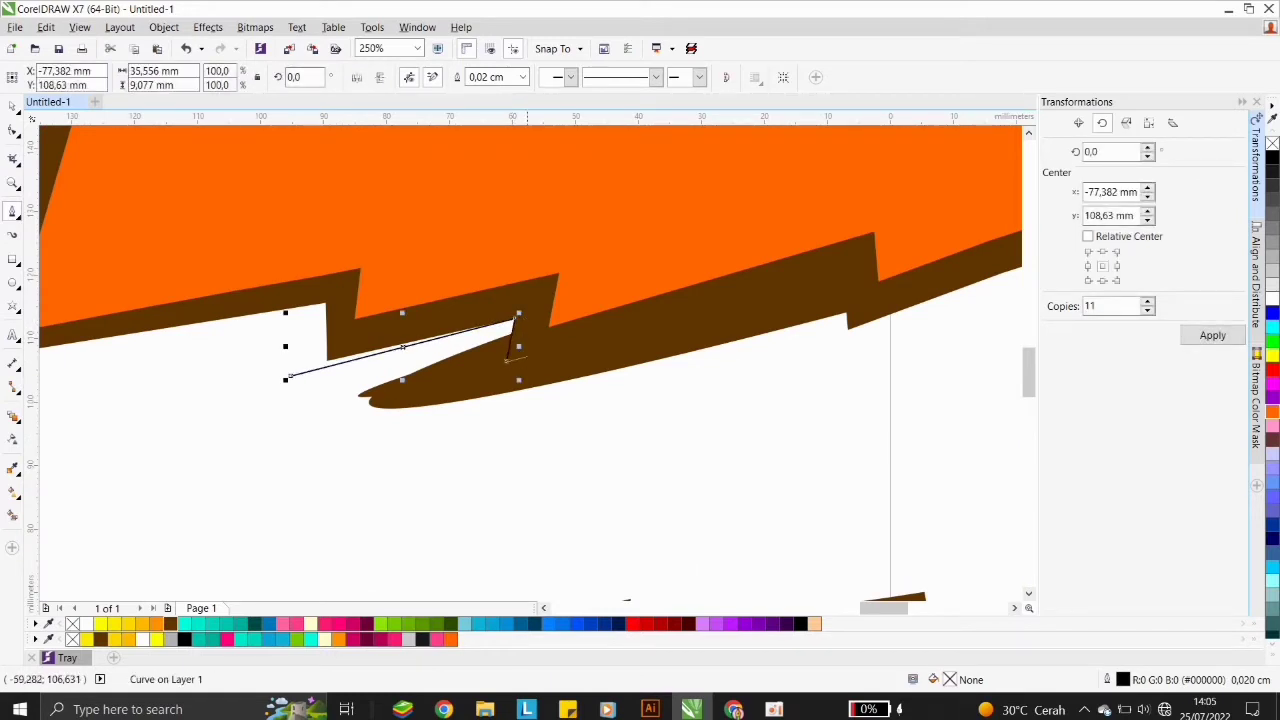
click(848, 263)
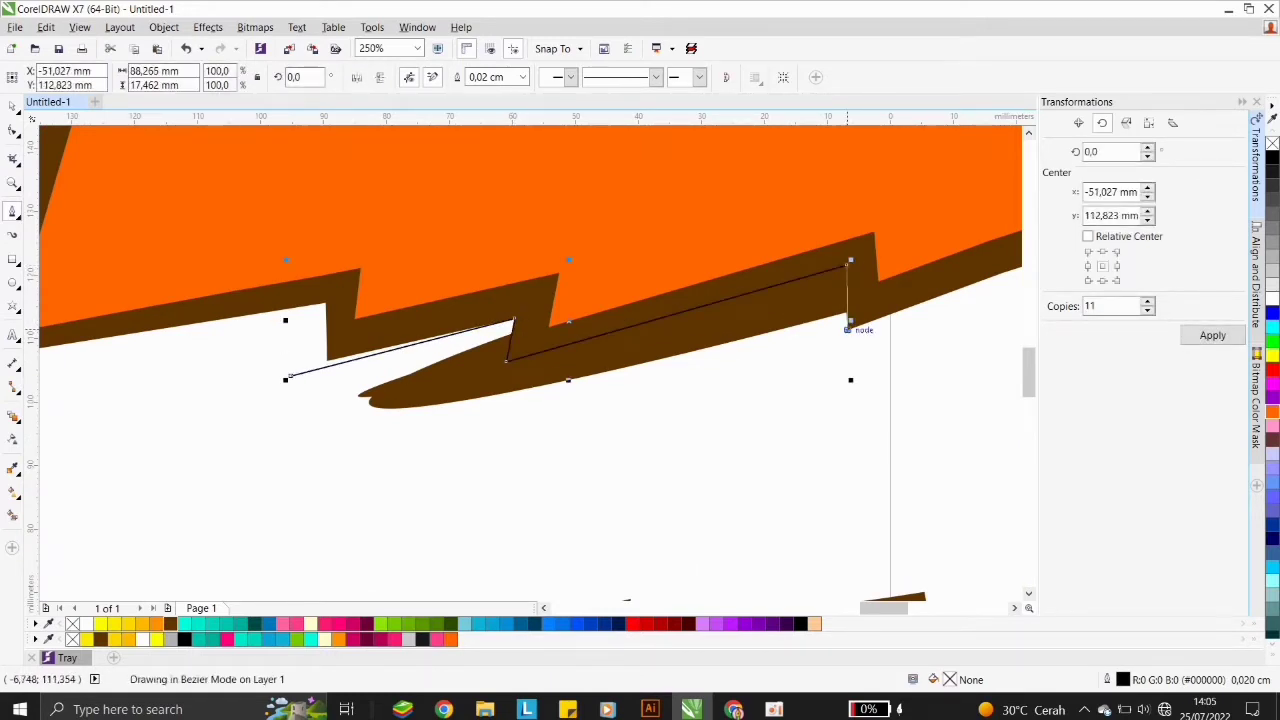
click(849, 326)
click(330, 458)
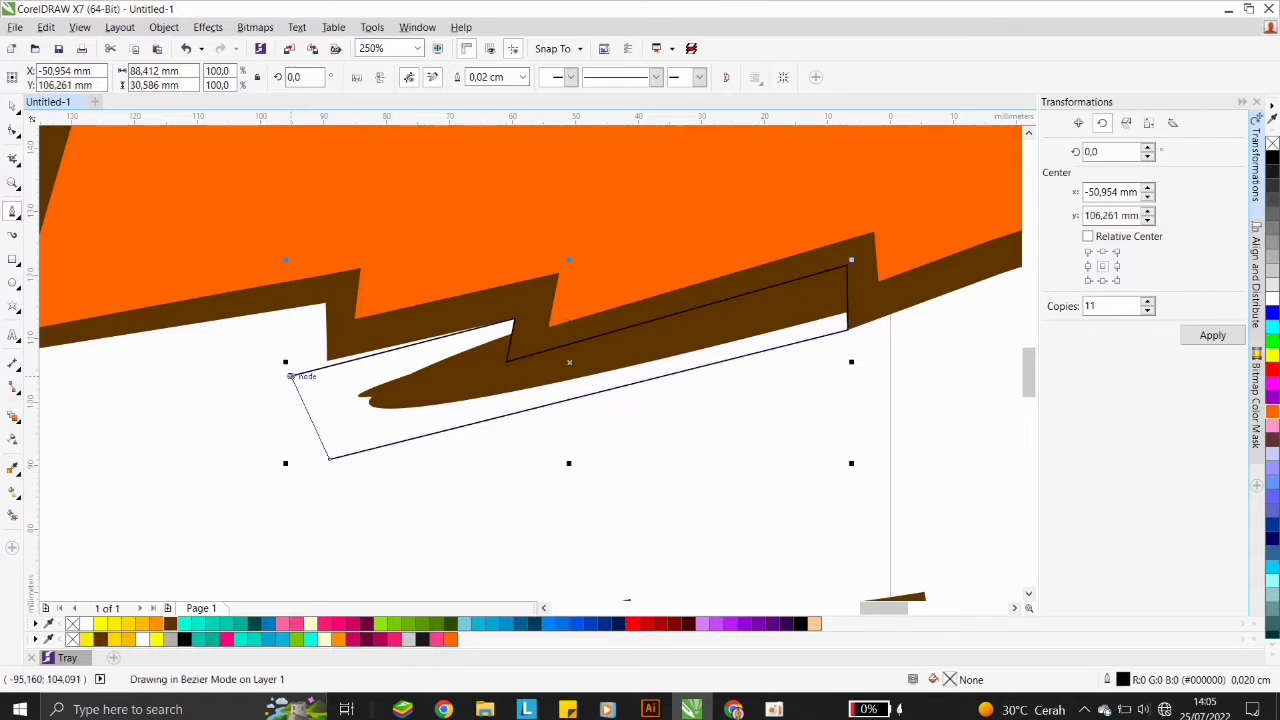
click(290, 375)
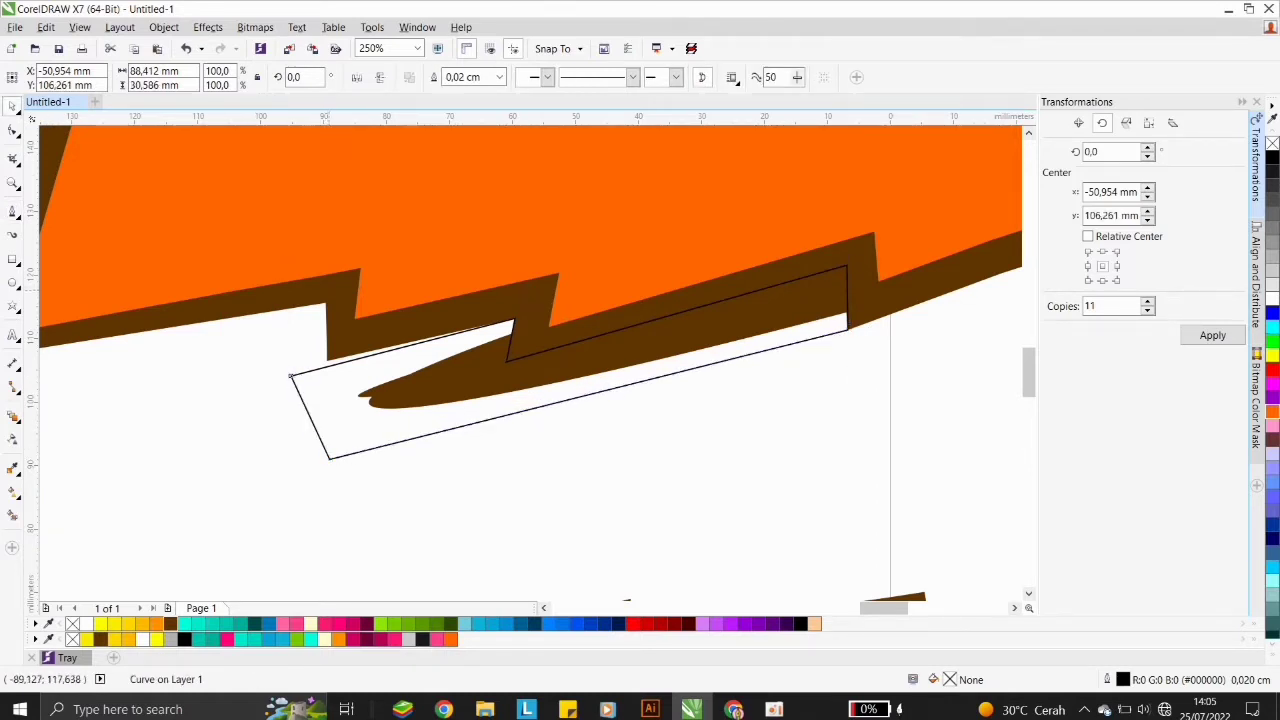
Trim the shorter spike off the brown outline with the drawn shape, and remove the leftover cutter.
shift+click(328, 290)
click(461, 77)
click(417, 372)
key(Delete)
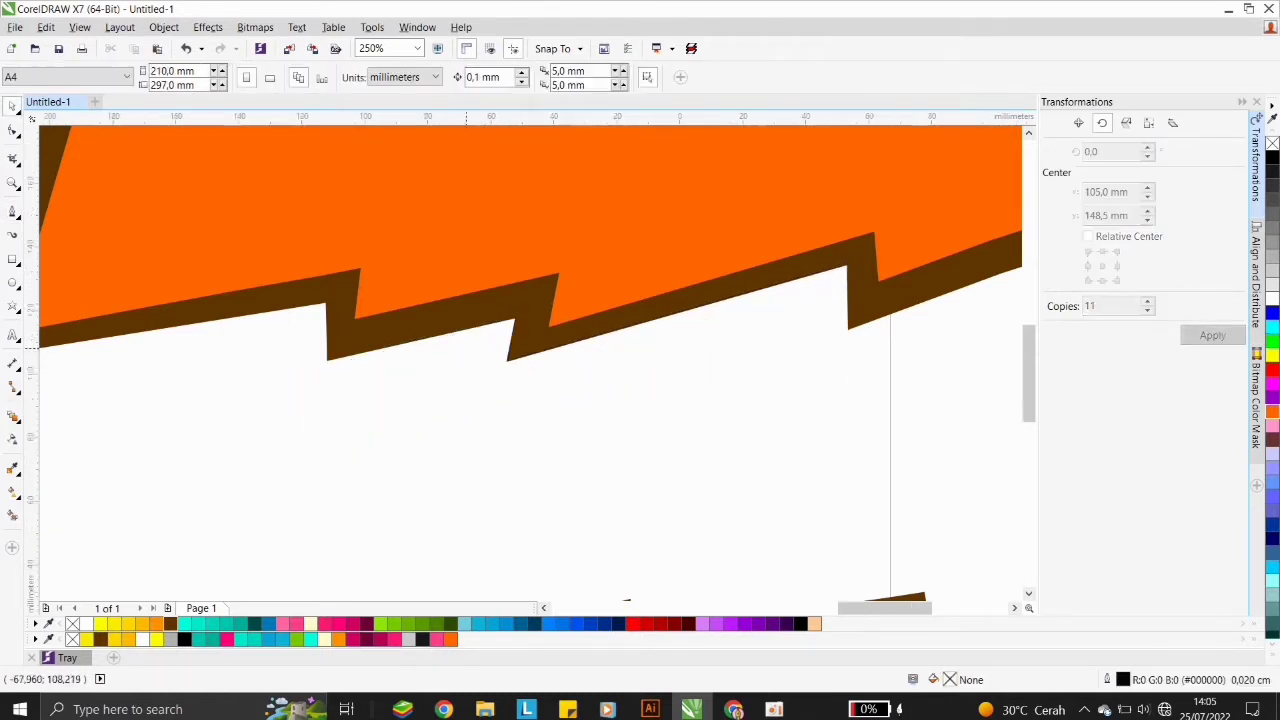
Fill the orange backing shape with white and select the yellow ANGKA text.
scroll(466, 348, down, 3)
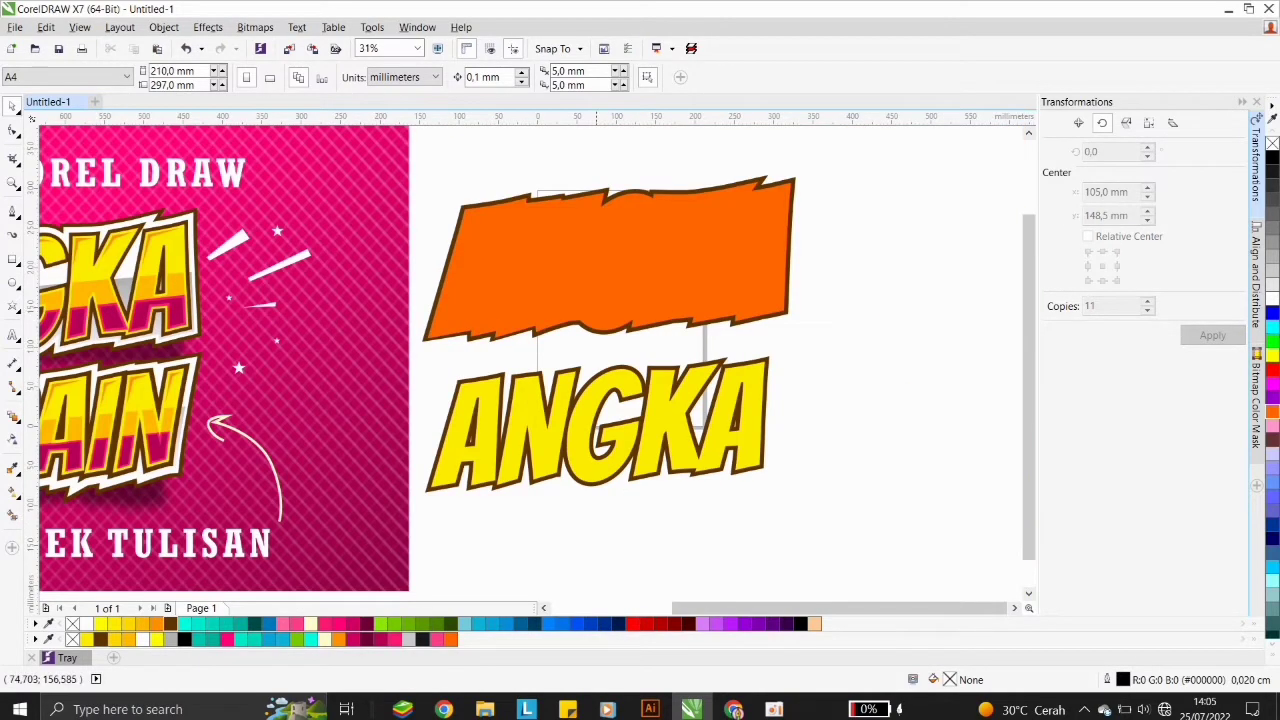
click(645, 269)
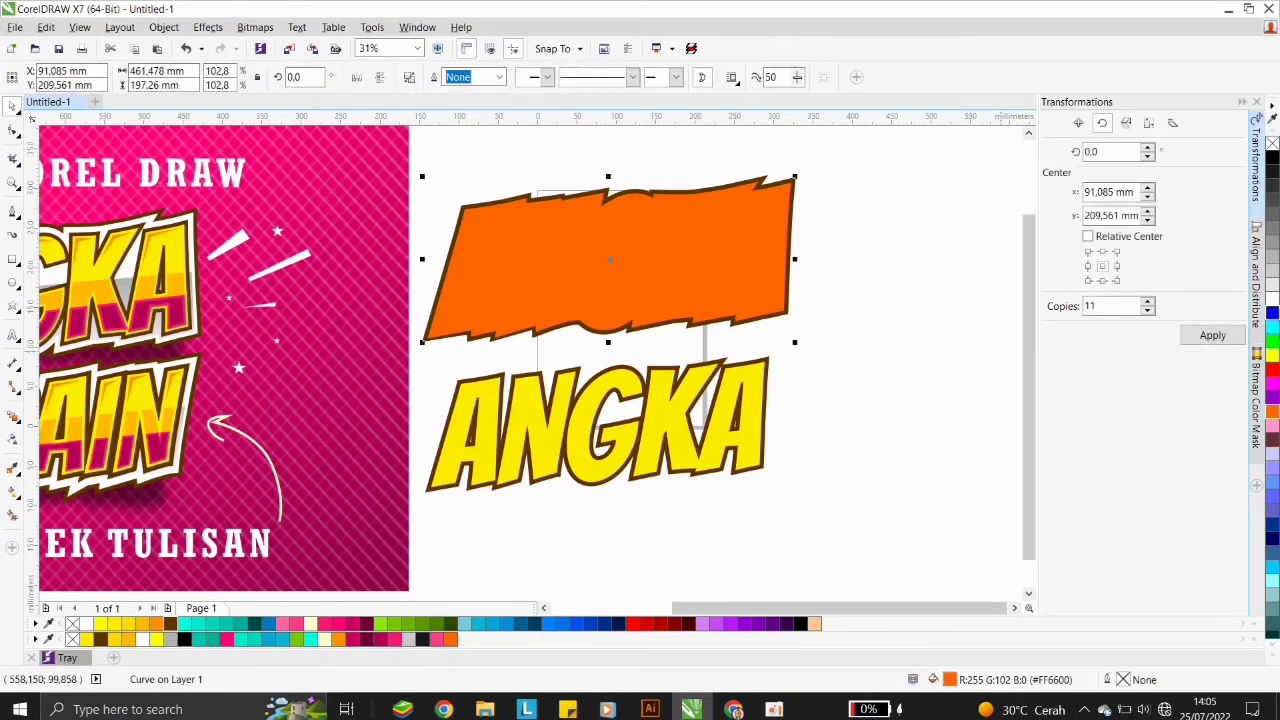
click(1272, 305)
click(597, 424)
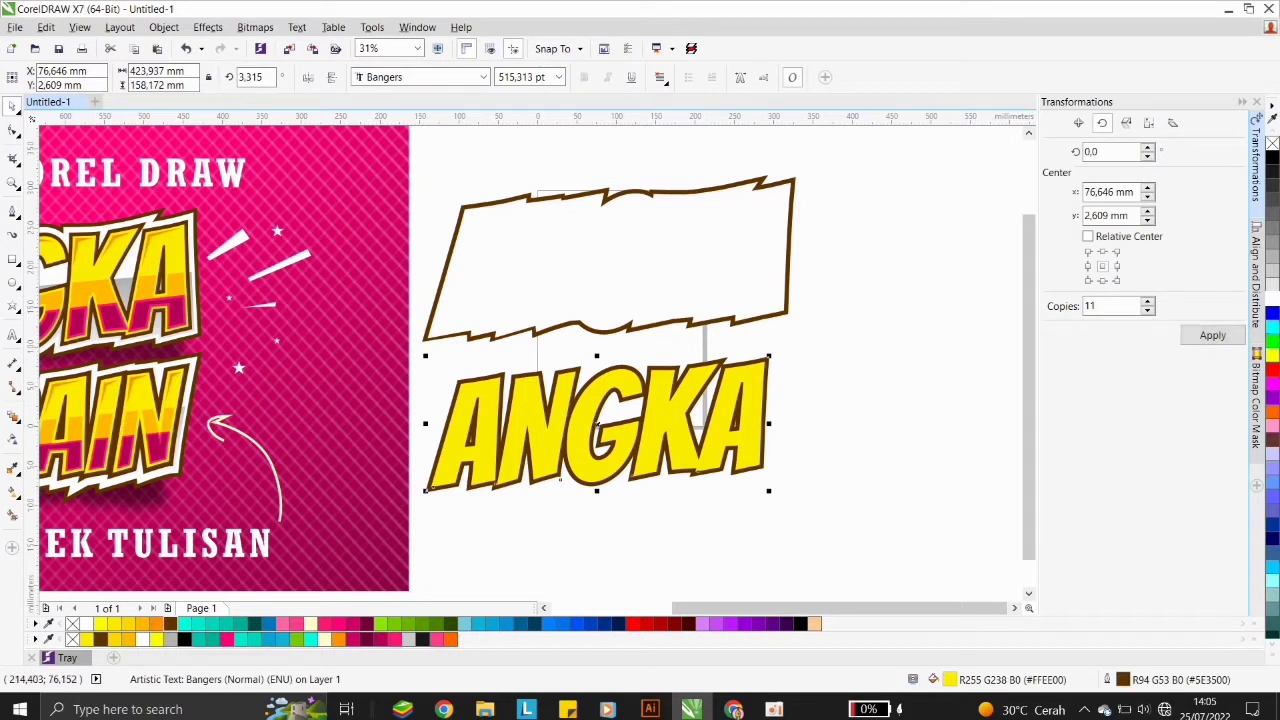
Centre the yellow ANGKA text horizontally and vertically on the white brown-edged backing shape.
shift+click(495, 331)
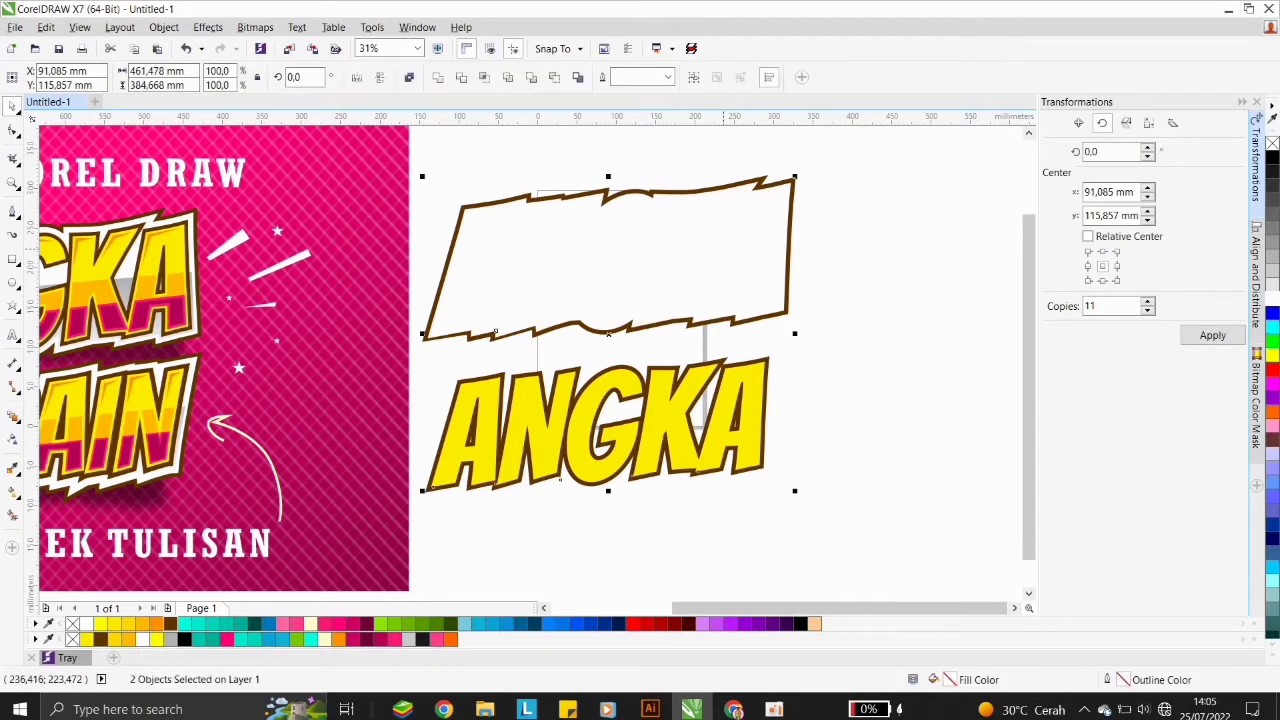
key(c)
key(e)
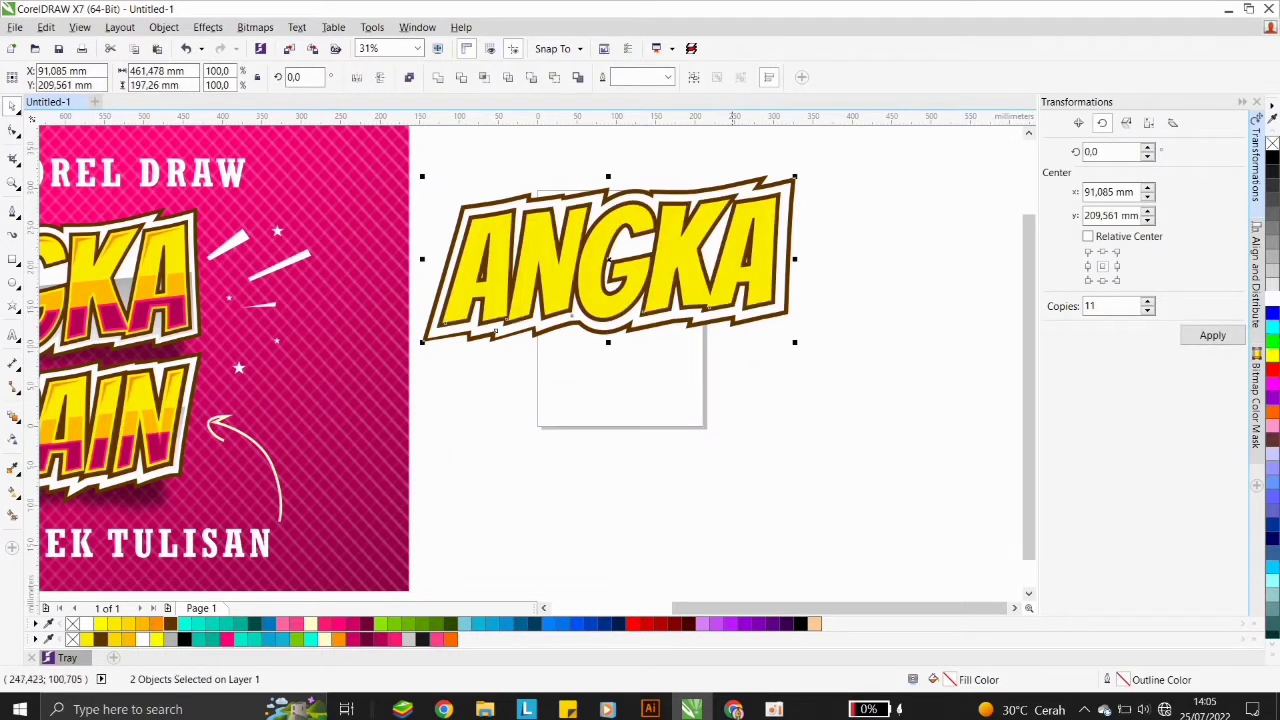
click(731, 359)
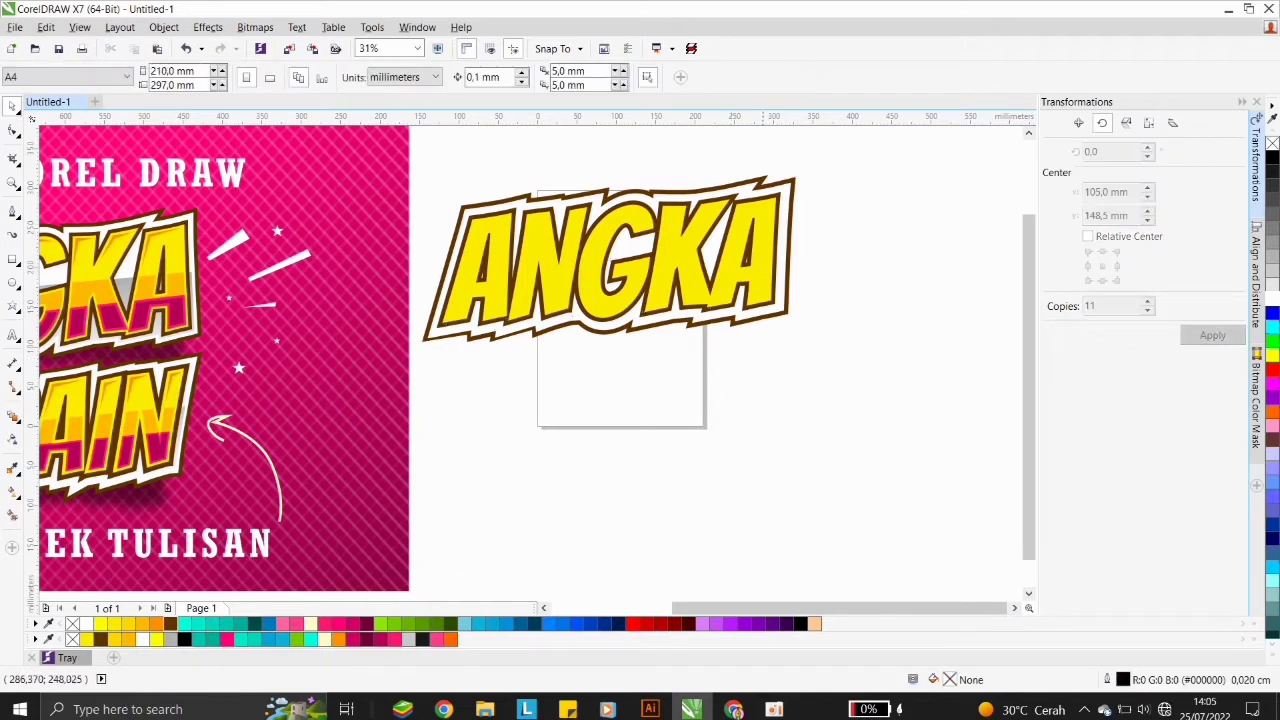
Enlarge the ANGKA text slightly within the backing shape, to about 430 x 161 mm.
click(768, 225)
scroll(780, 198, up, 1)
drag(779, 190, 784, 188)
click(873, 220)
Add a one-step inside contour of about 2.8 mm to the white backing shape, filled orange.
click(797, 190)
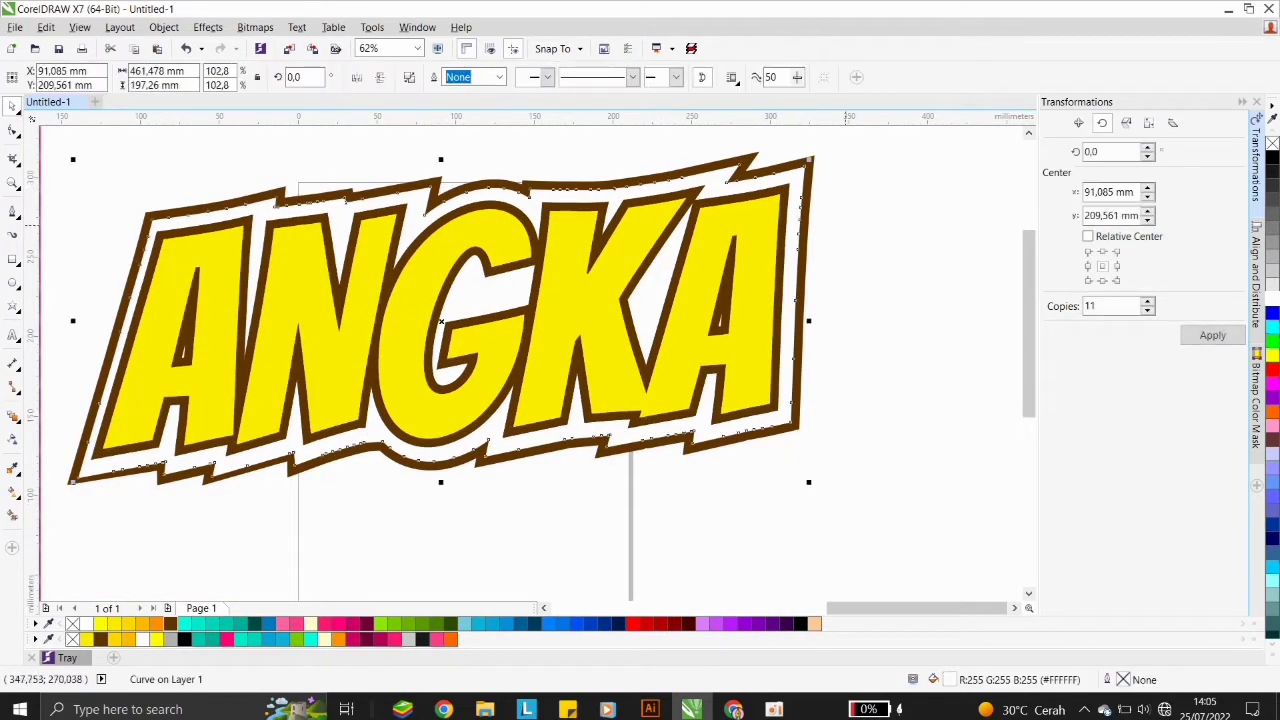
scroll(840, 230, down, 1)
scroll(518, 190, up, 2)
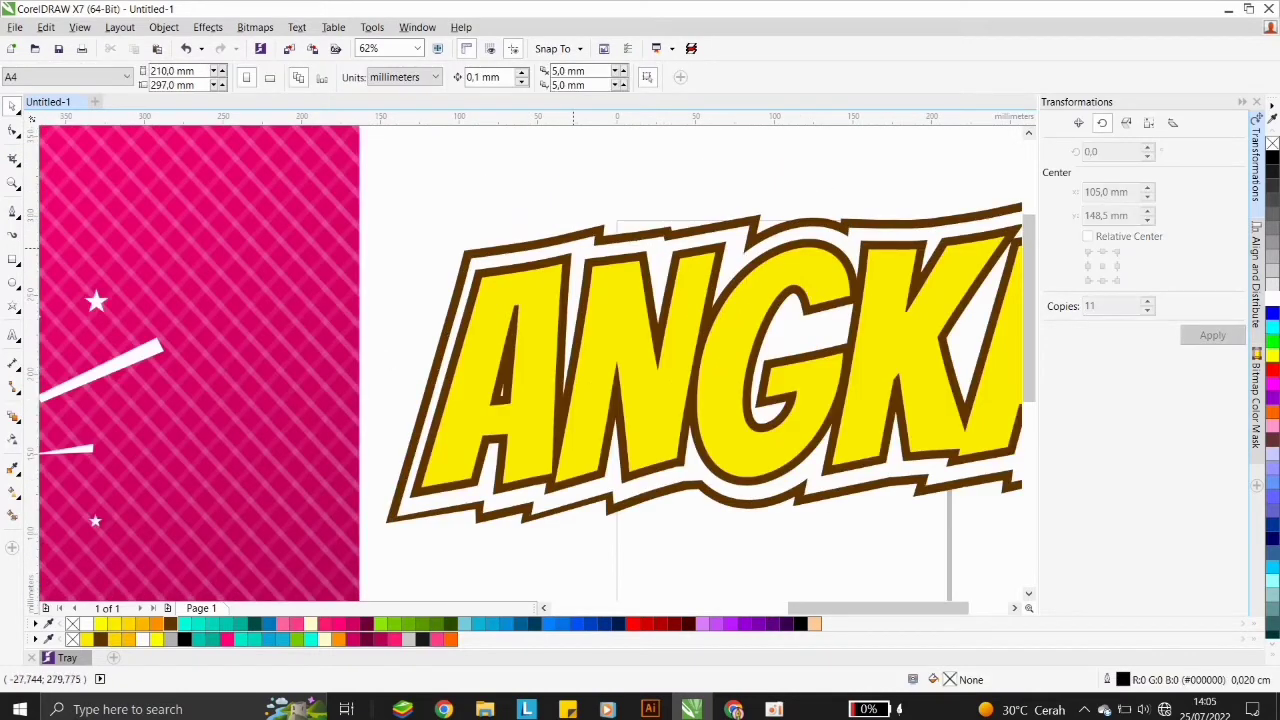
click(13, 415)
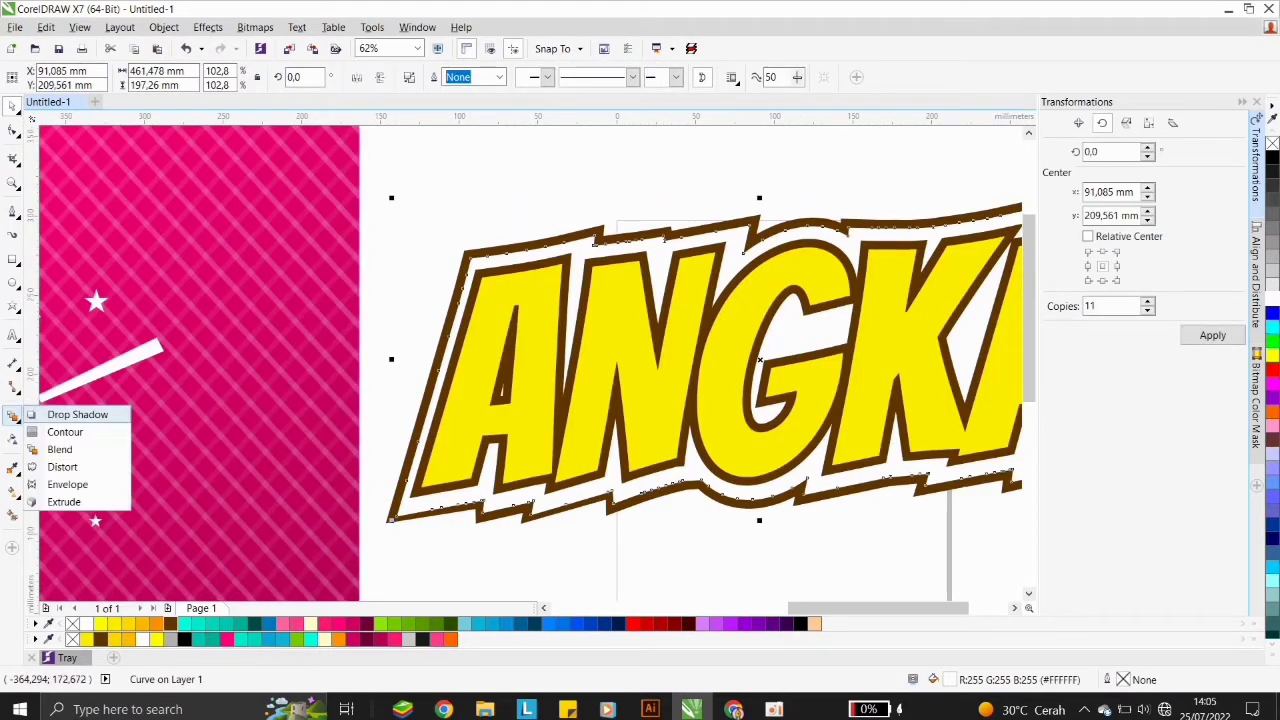
click(60, 434)
scroll(483, 274, up, 1)
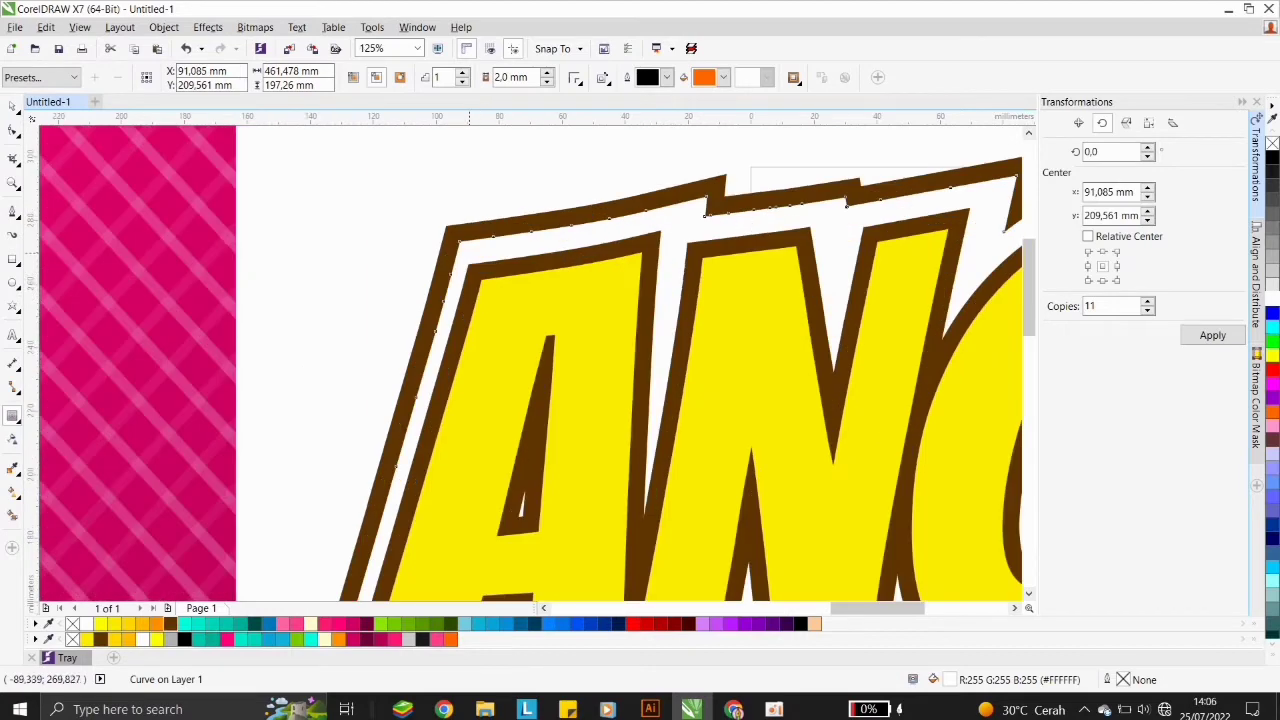
drag(449, 252, 347, 140)
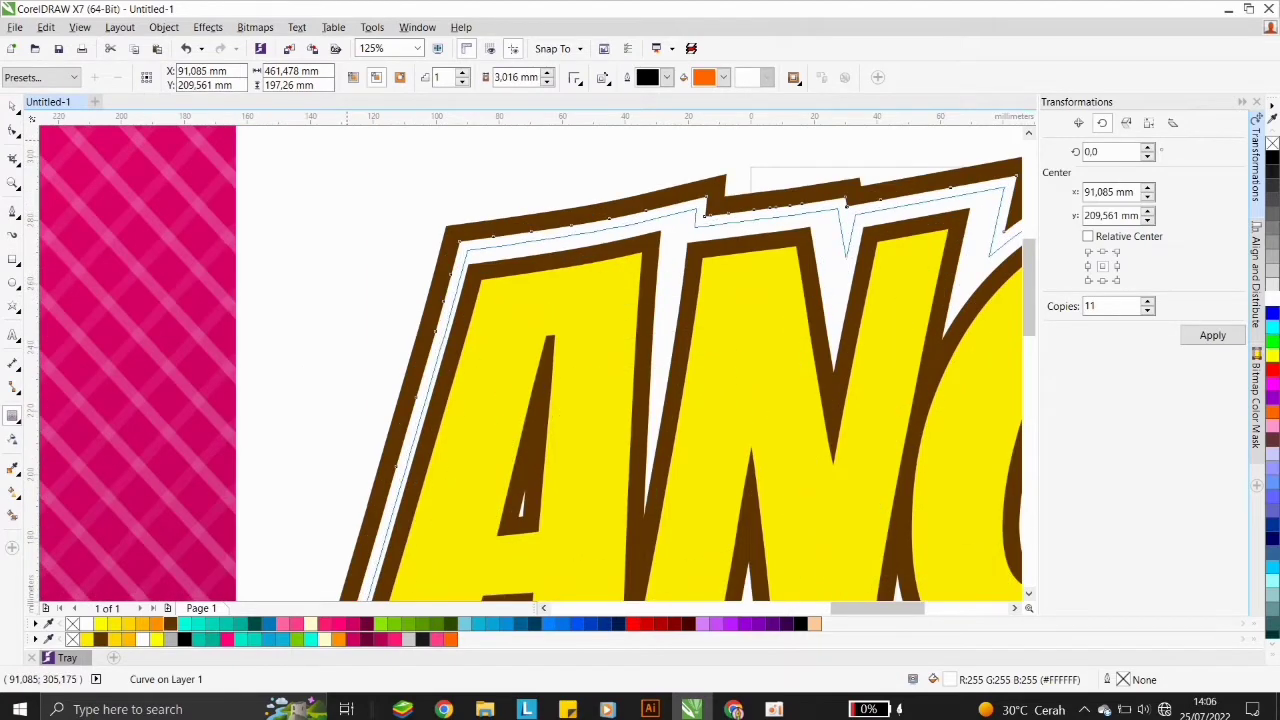
drag(706, 214, 706, 213)
scroll(414, 190, down, 2)
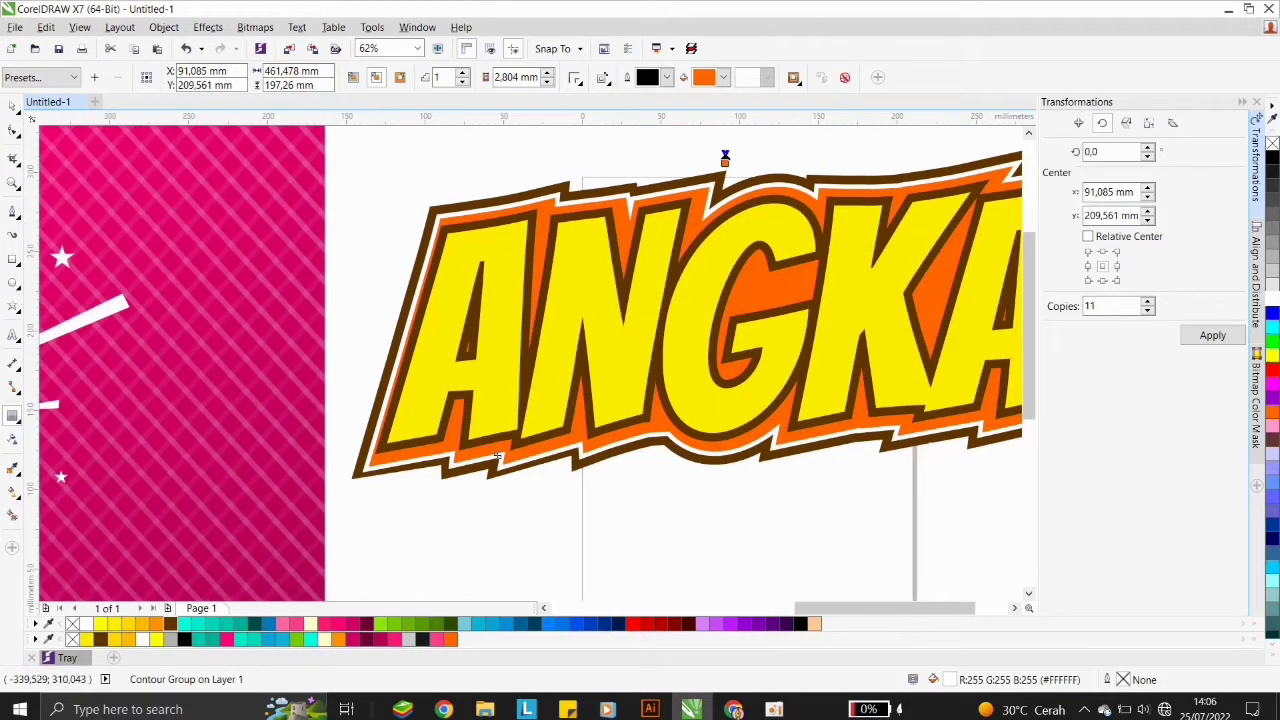
Shift the ANGKA text about 2 mm to the right so it sits evenly inside the orange contour.
click(12, 106)
click(340, 167)
click(436, 289)
scroll(436, 289, down, 1)
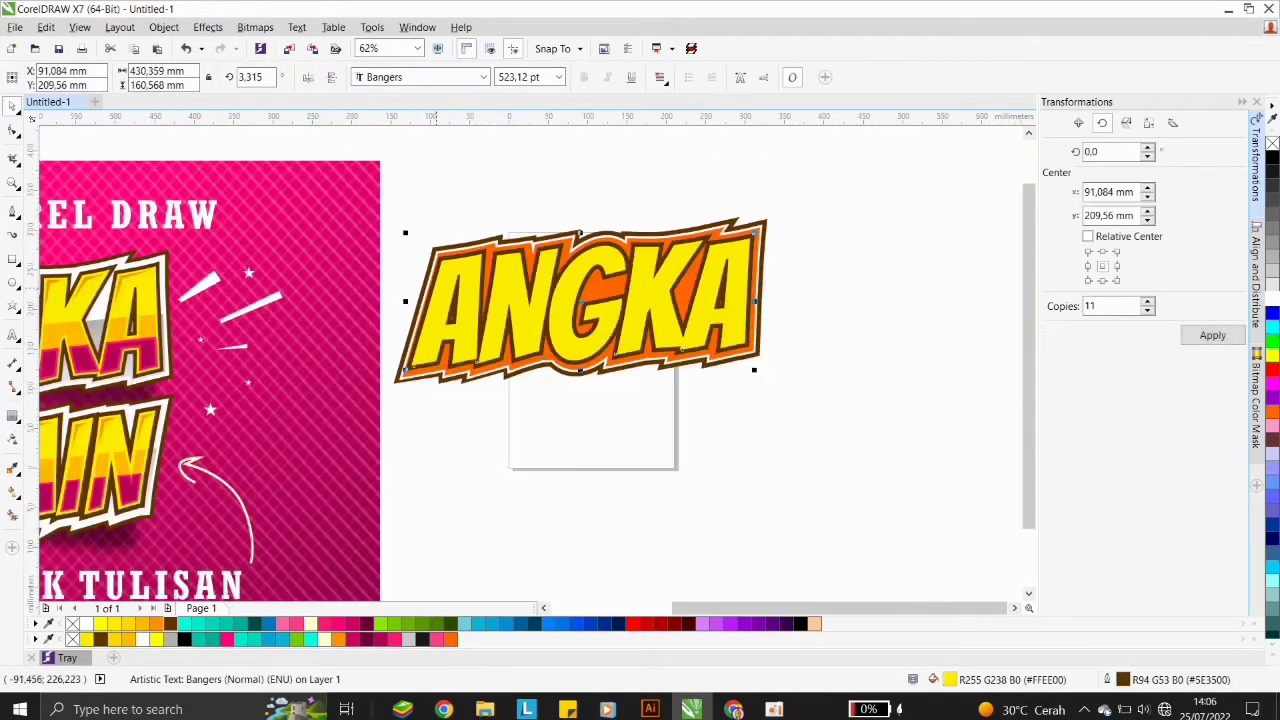
scroll(755, 250, up, 2)
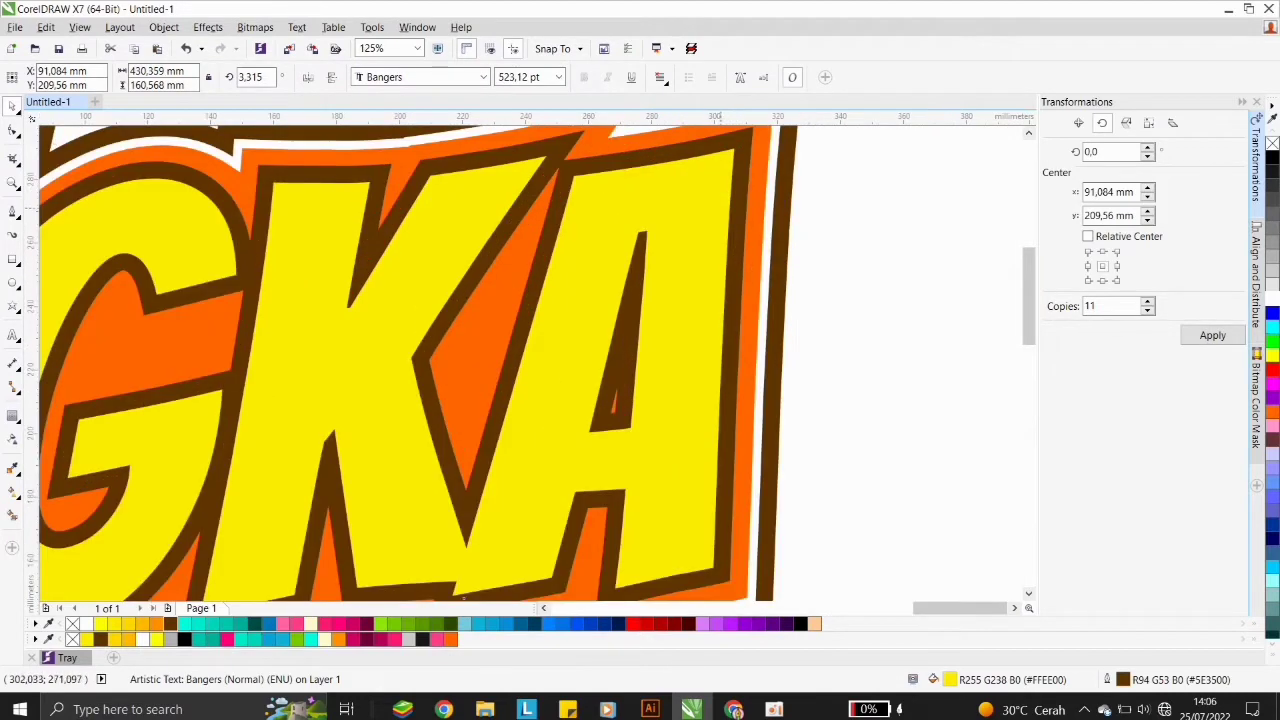
drag(720, 208, 724, 208)
scroll(740, 250, down, 2)
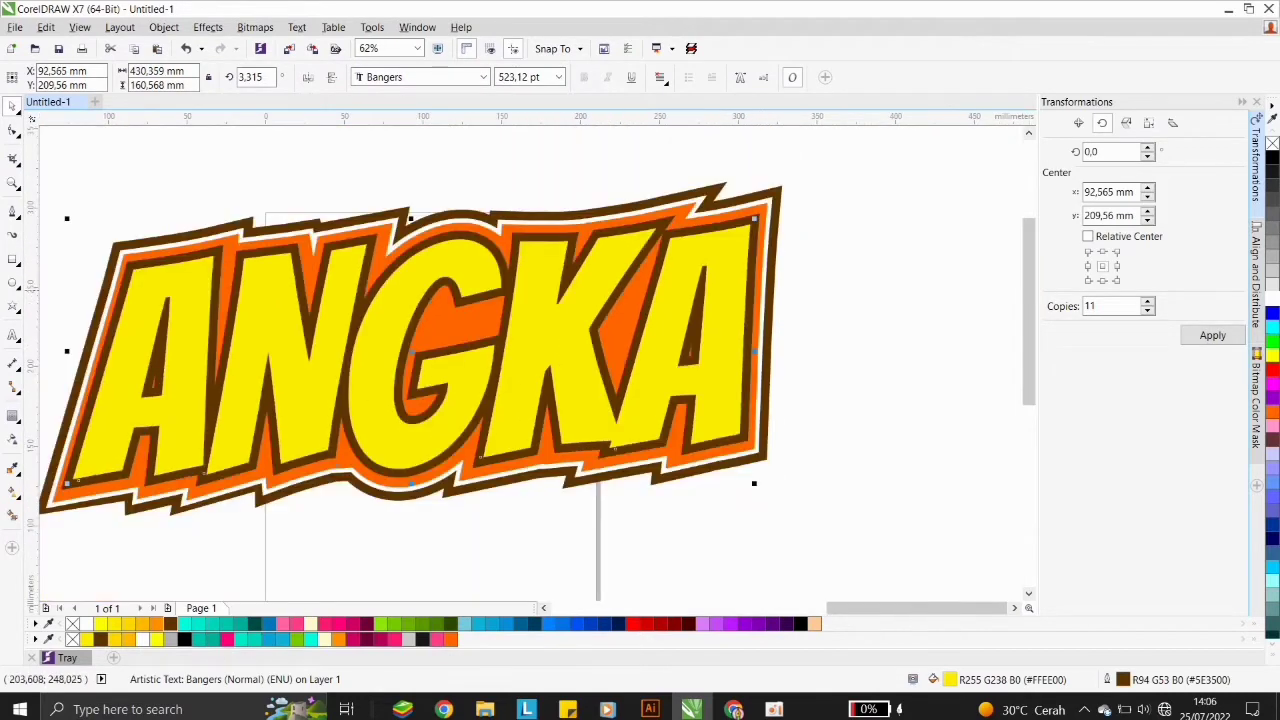
scroll(144, 305, up, 2)
drag(136, 243, 139, 243)
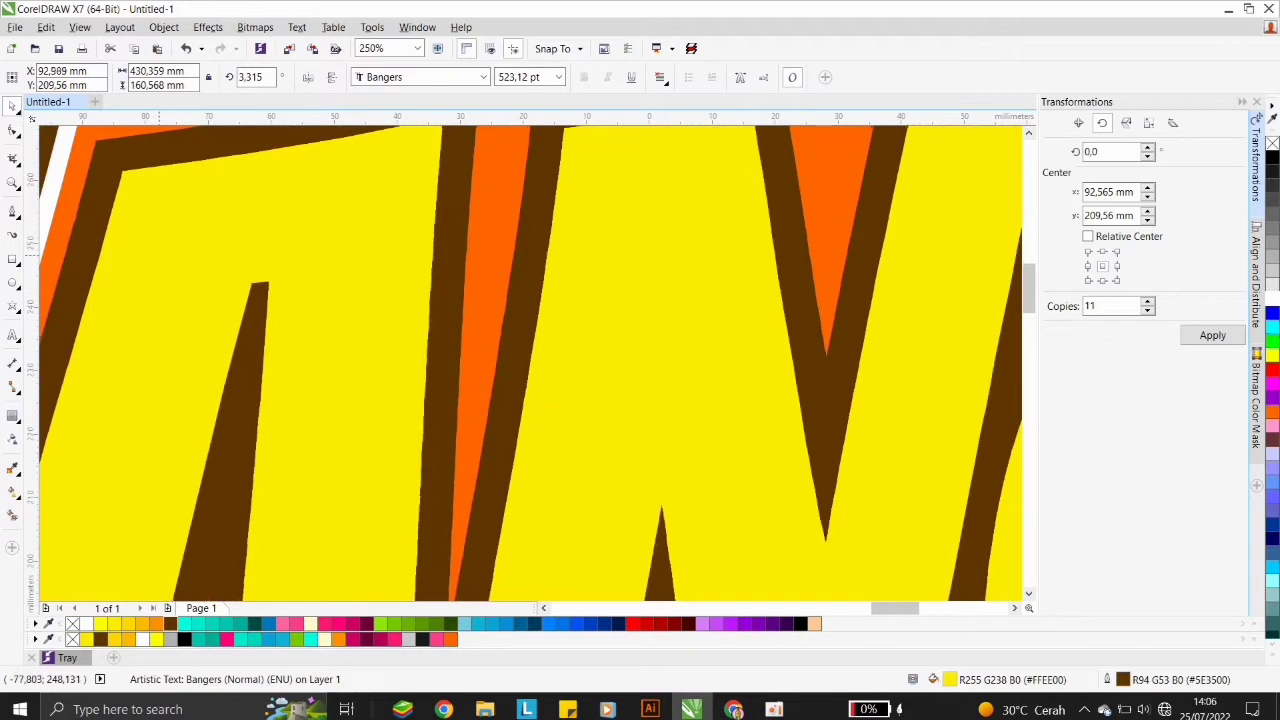
scroll(323, 314, down, 2)
click(378, 165)
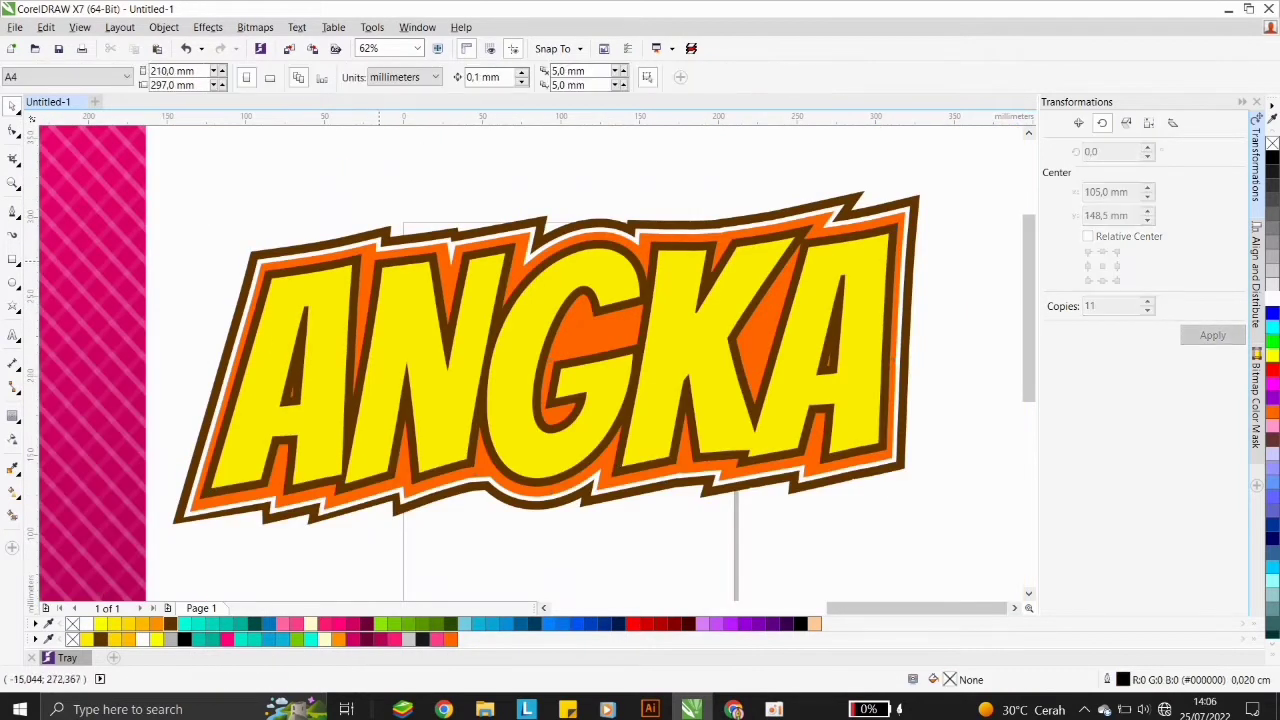
Break the contour group apart and select the separated orange shape.
click(383, 251)
key(ctrl+k)
click(378, 197)
click(370, 252)
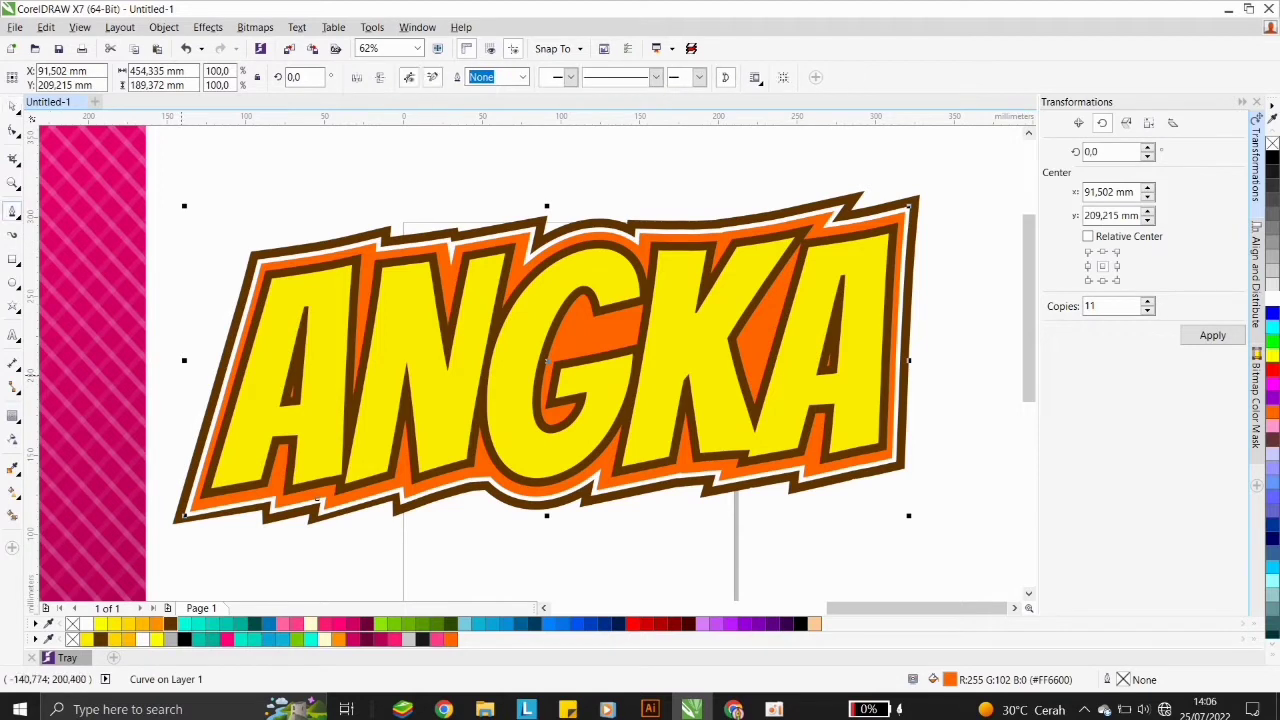
Draw a closed four-sided cutting shape about 505 x 147 mm over the upper half of the word, with a slanted lower edge.
click(171, 375)
click(938, 312)
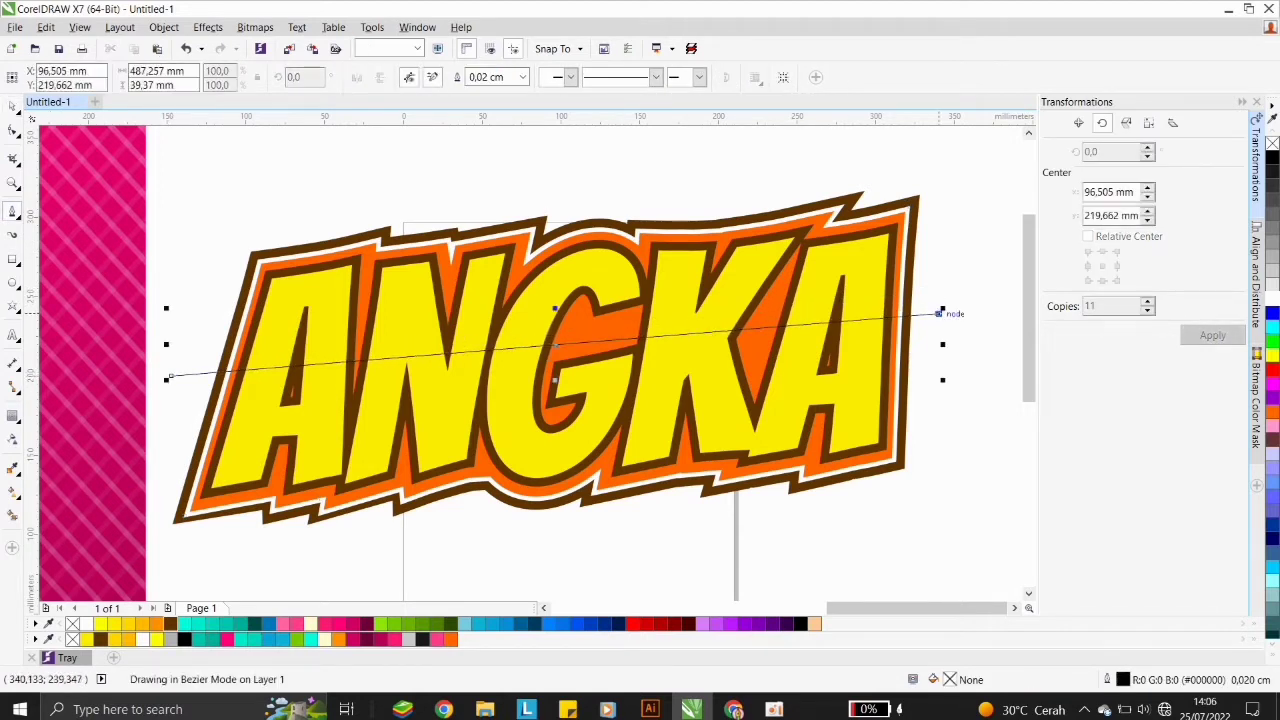
click(938, 312)
double_click(968, 140)
click(189, 217)
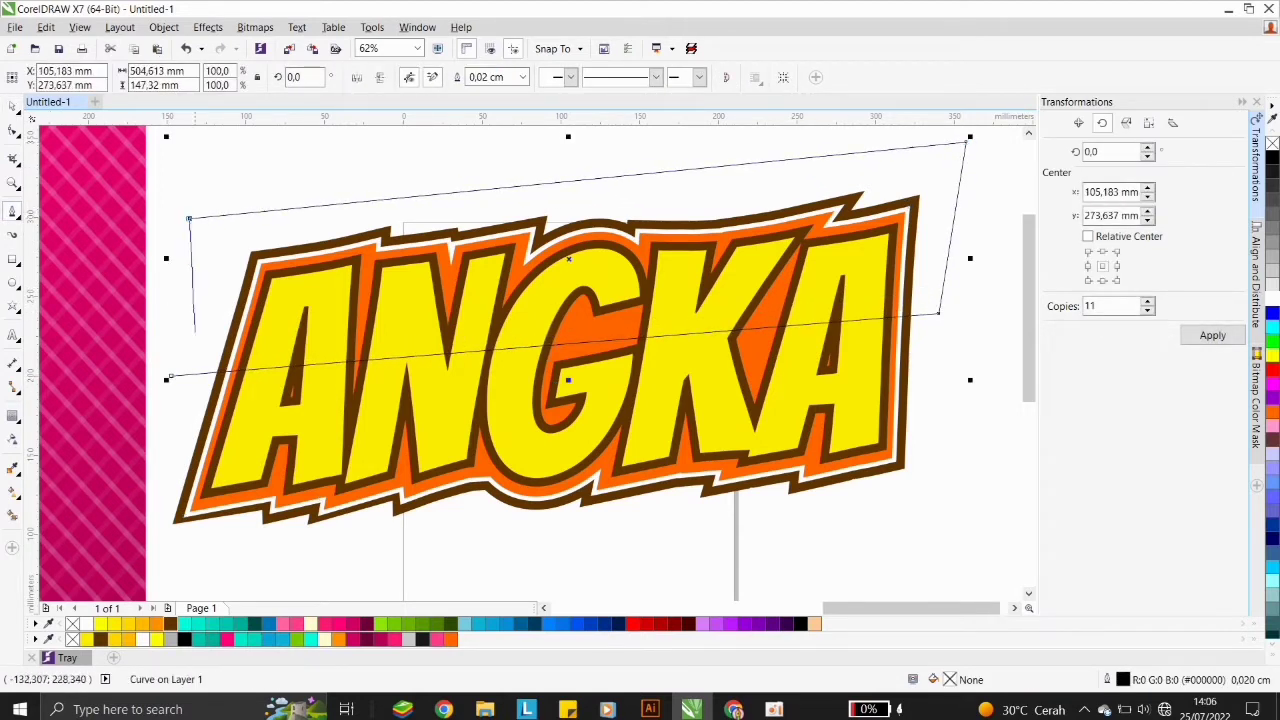
click(171, 377)
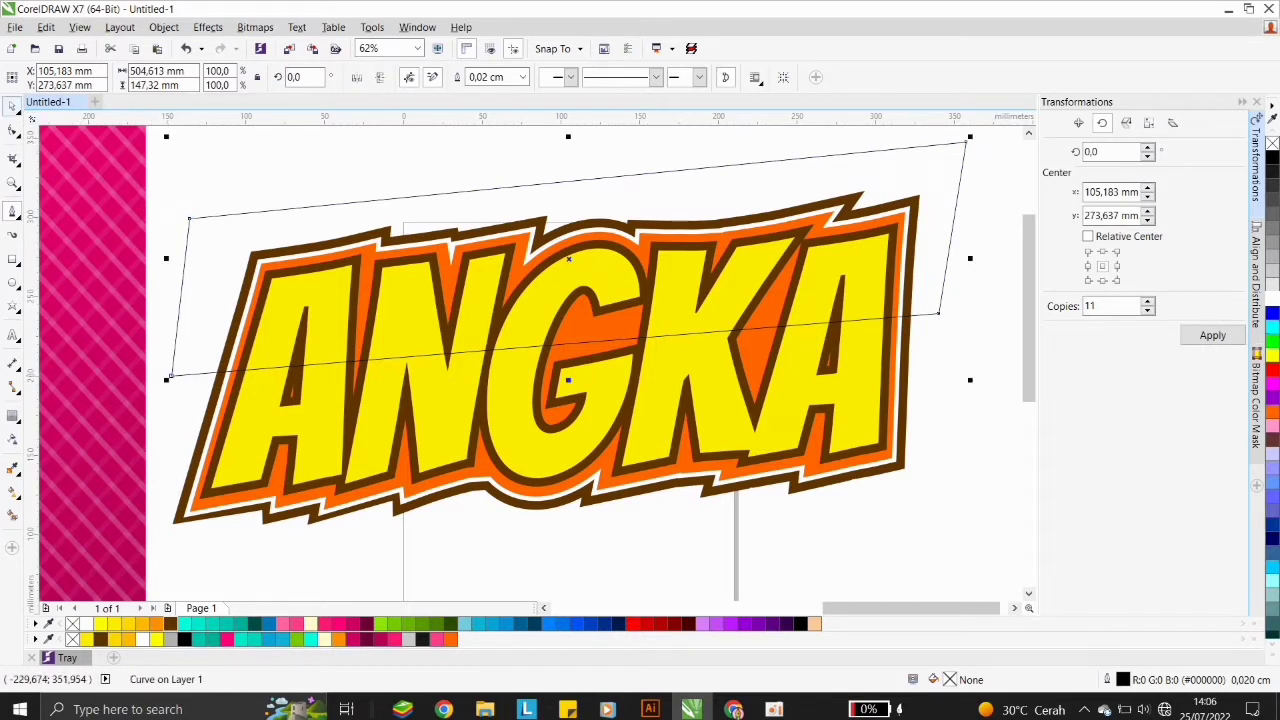
Trim the upper half off the orange shape with the drawn shape, and delete the cutting shape.
click(12, 106)
shift+click(227, 394)
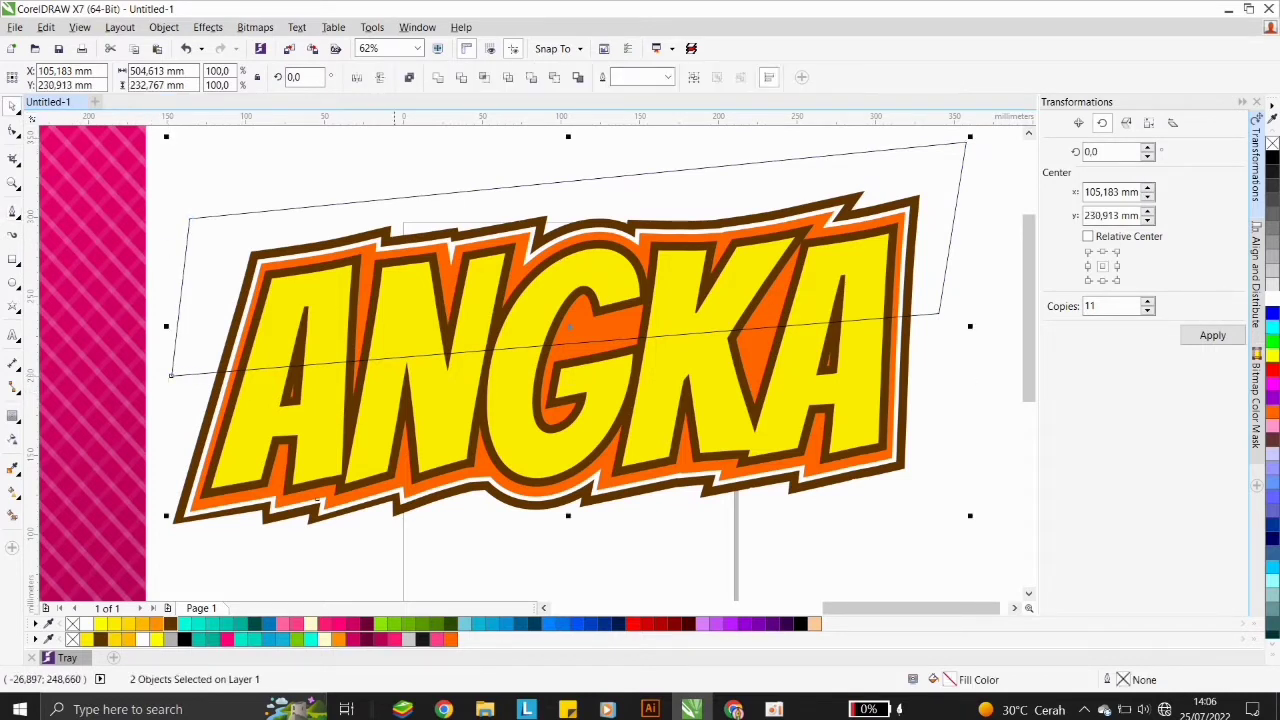
click(461, 77)
click(425, 180)
click(422, 196)
key(Delete)
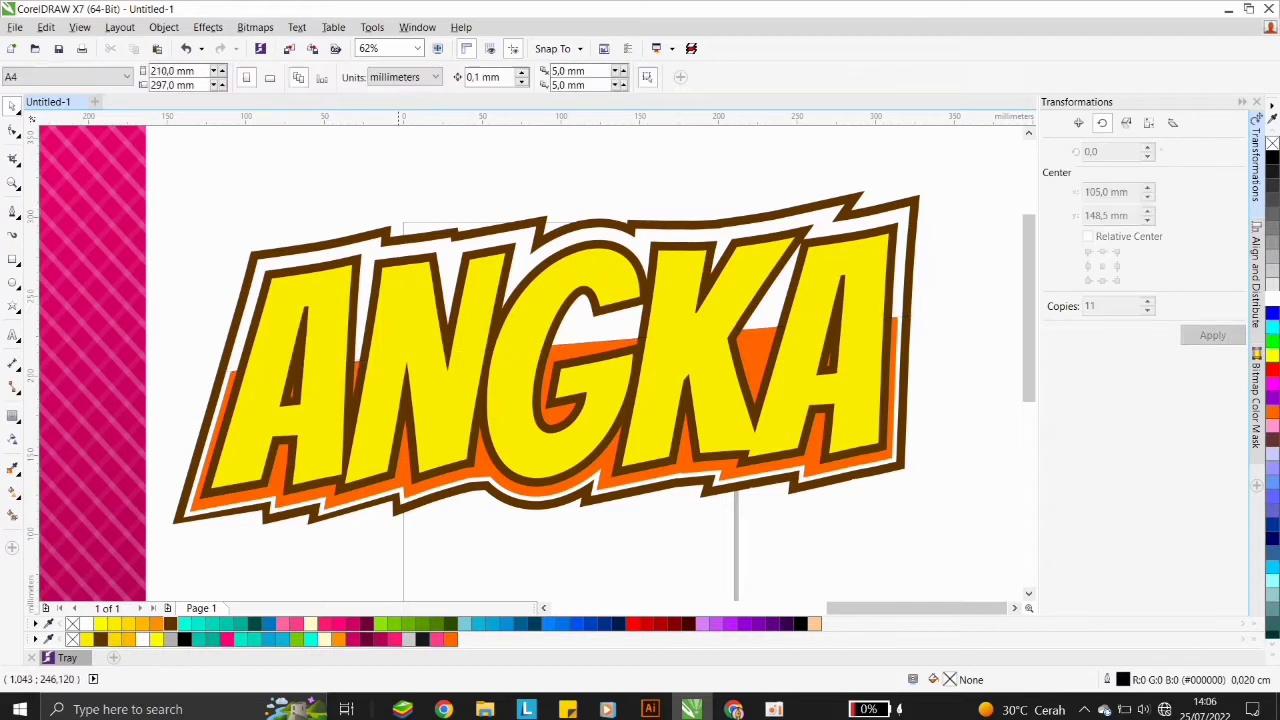
Give the remaining orange shape a vertical linear fountain fill from gray #B3B3B3 at its upper end to white below.
click(226, 504)
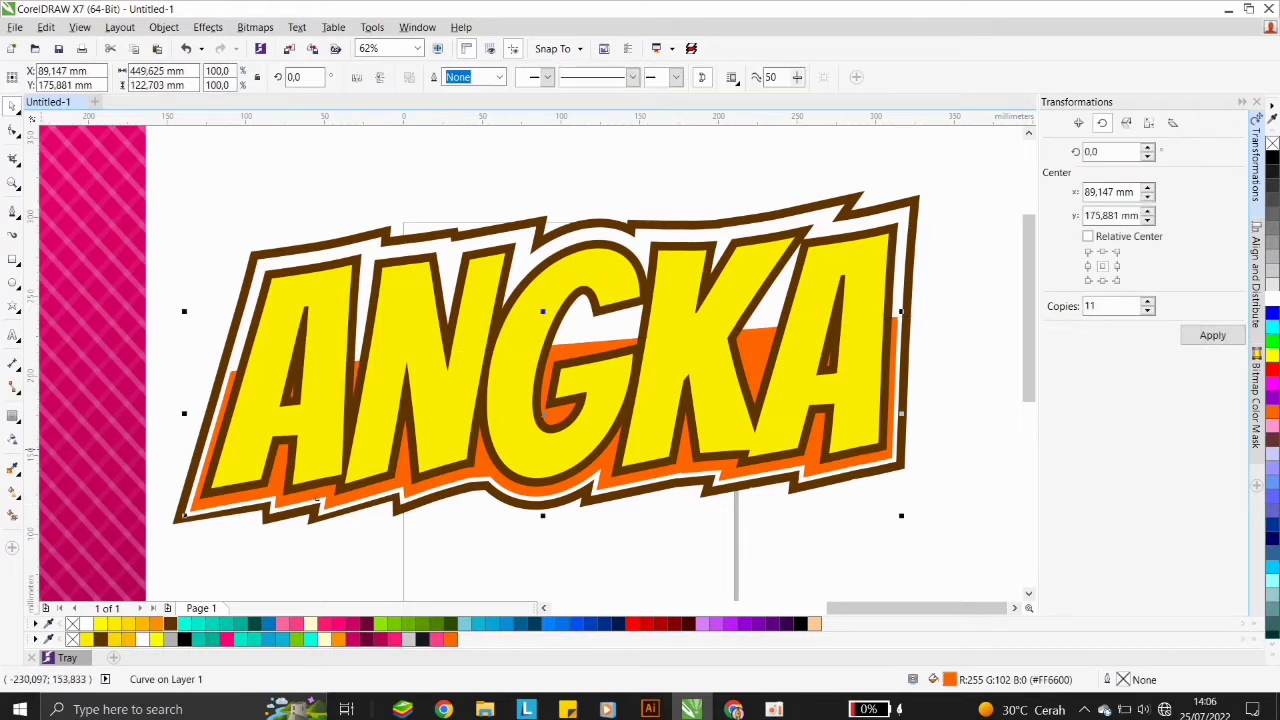
click(13, 491)
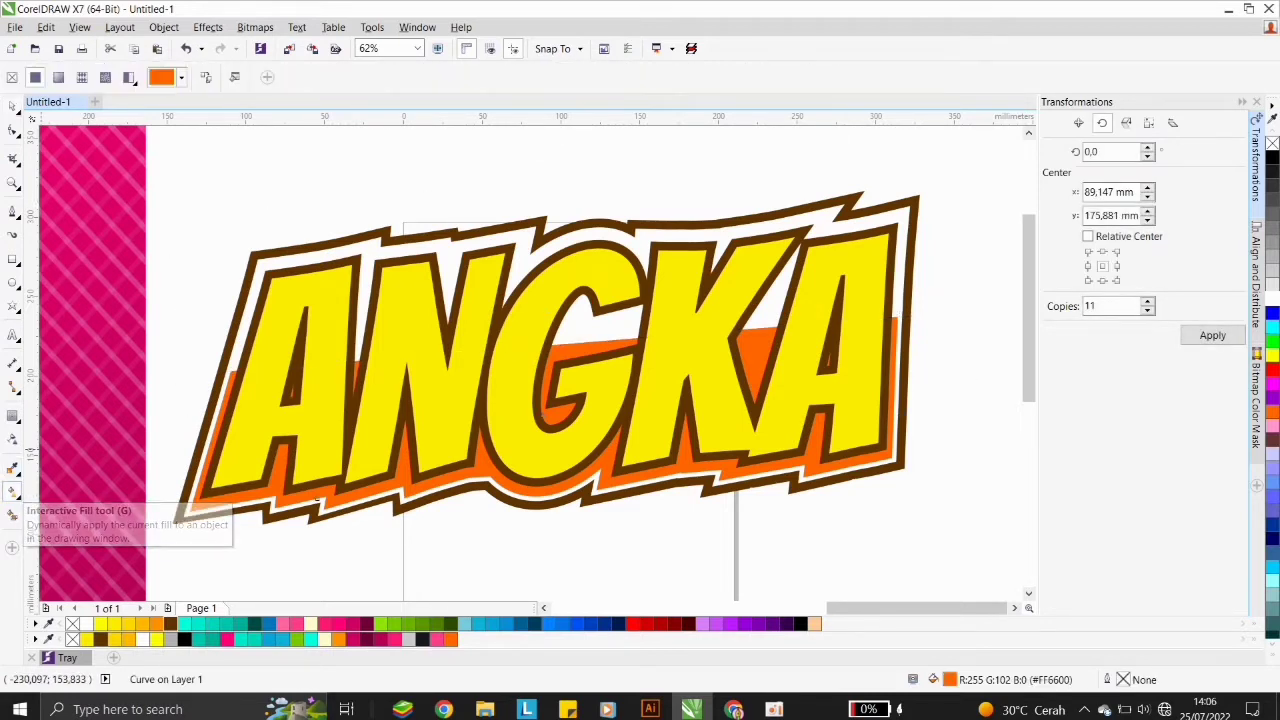
drag(590, 308, 590, 478)
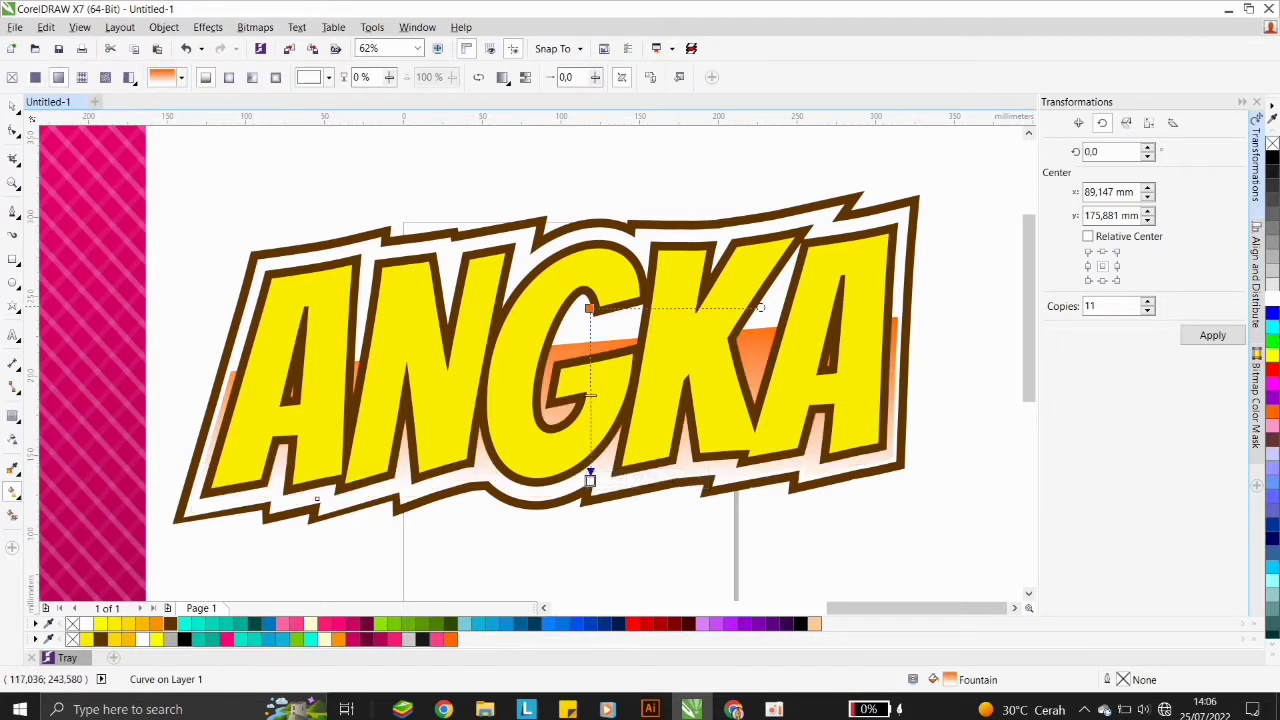
click(590, 308)
click(1272, 270)
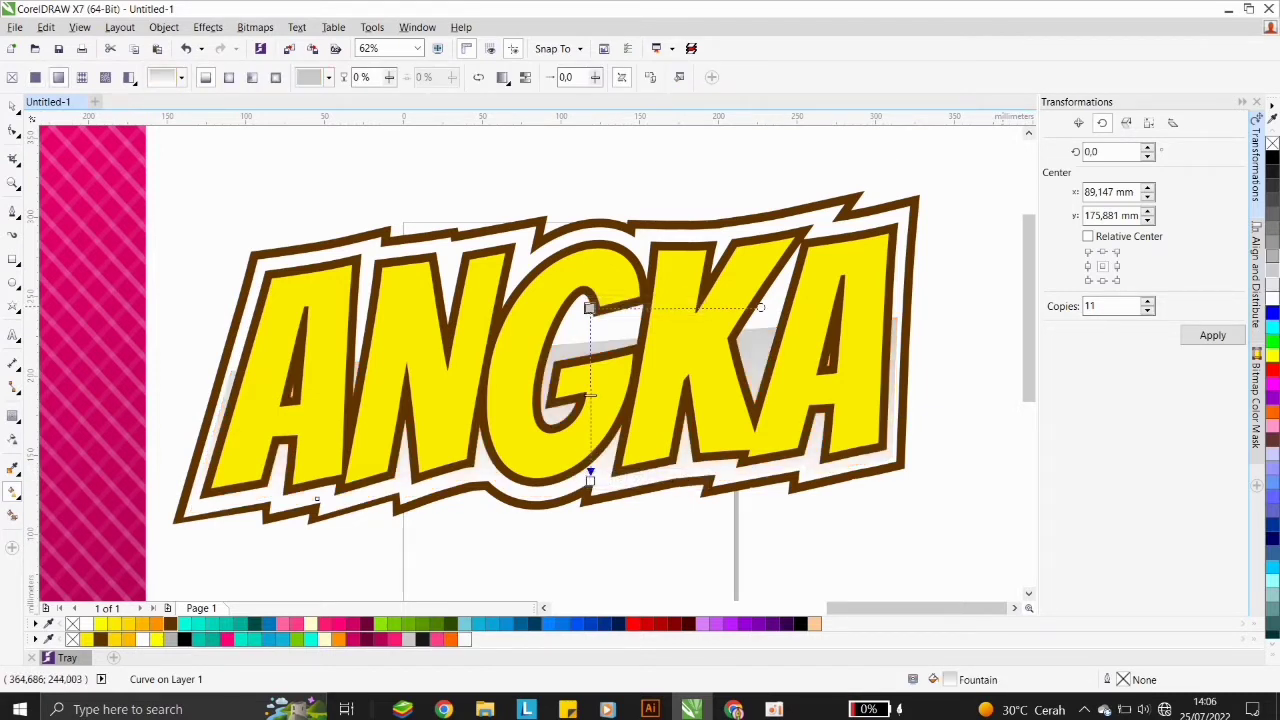
click(1272, 256)
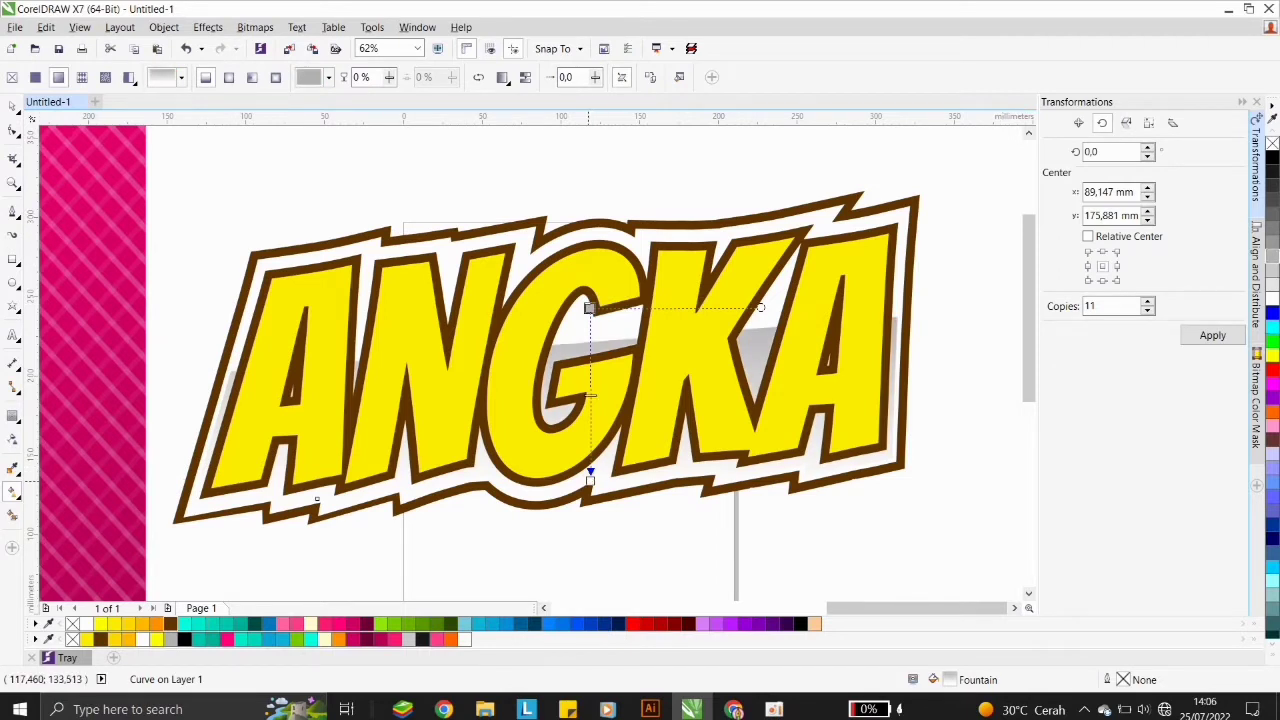
Extend the gray-to-white gradient down past the backing's lower edge and tilt it slightly, keeping its start near the letter G.
drag(590, 478, 581, 525)
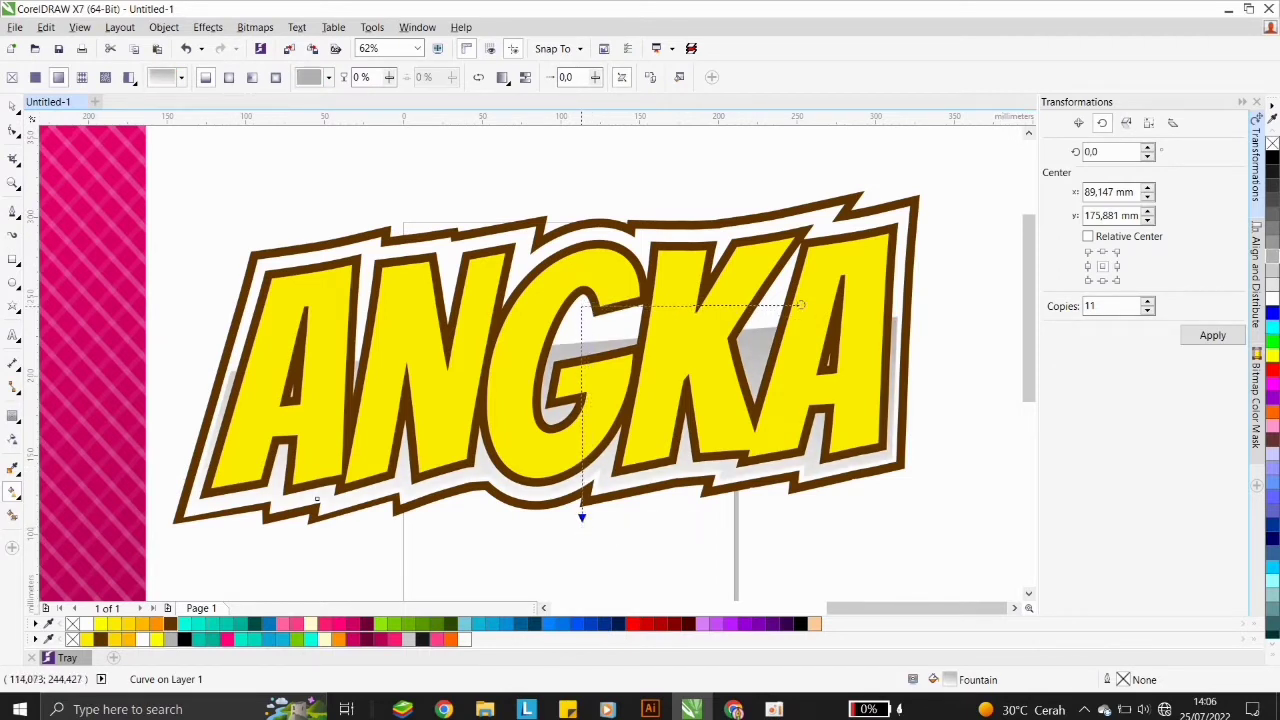
drag(590, 308, 581, 302)
click(608, 303)
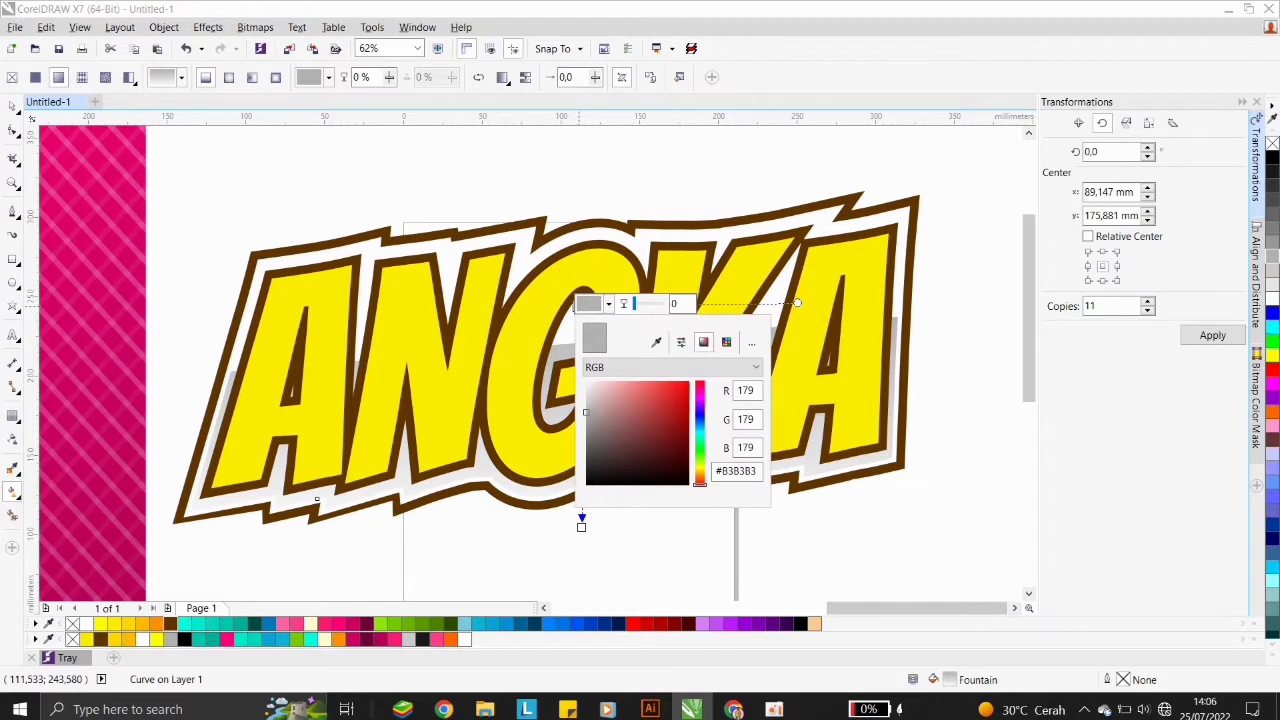
click(573, 308)
drag(581, 302, 561, 307)
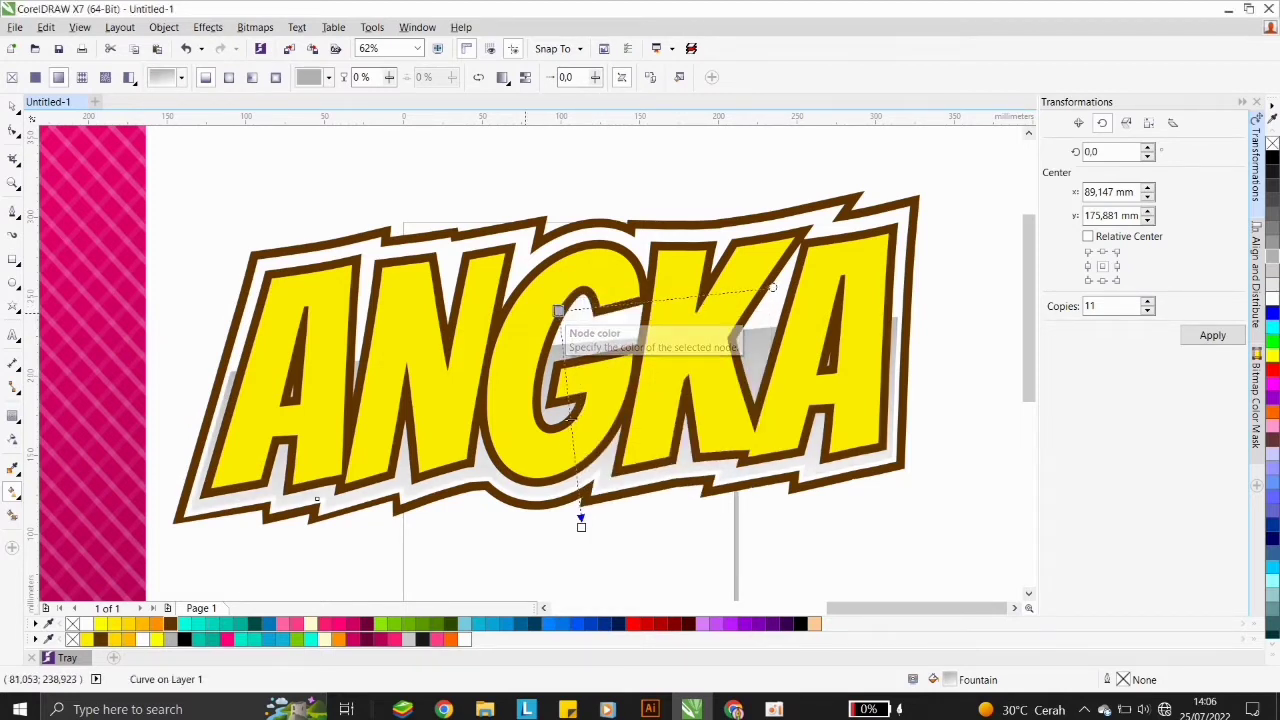
click(12, 106)
click(300, 182)
Convert the brown outline of the ANGKA text into a separate object.
scroll(633, 264, down, 1)
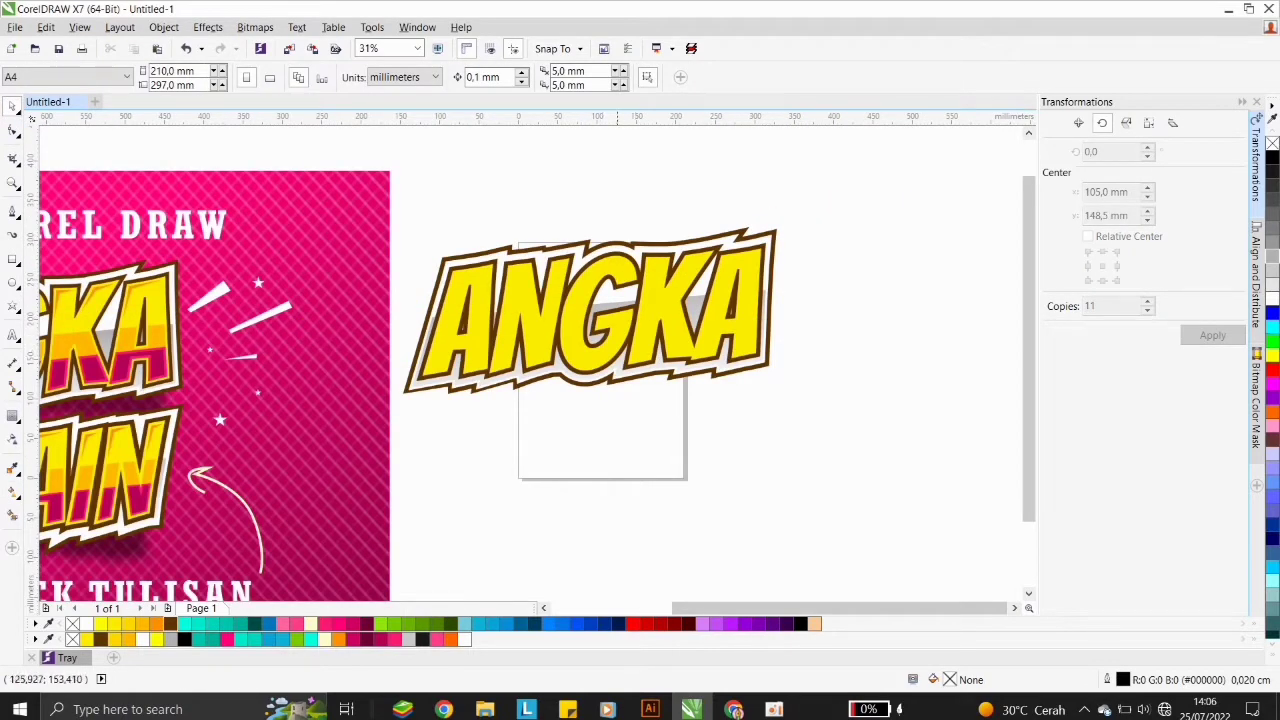
click(671, 315)
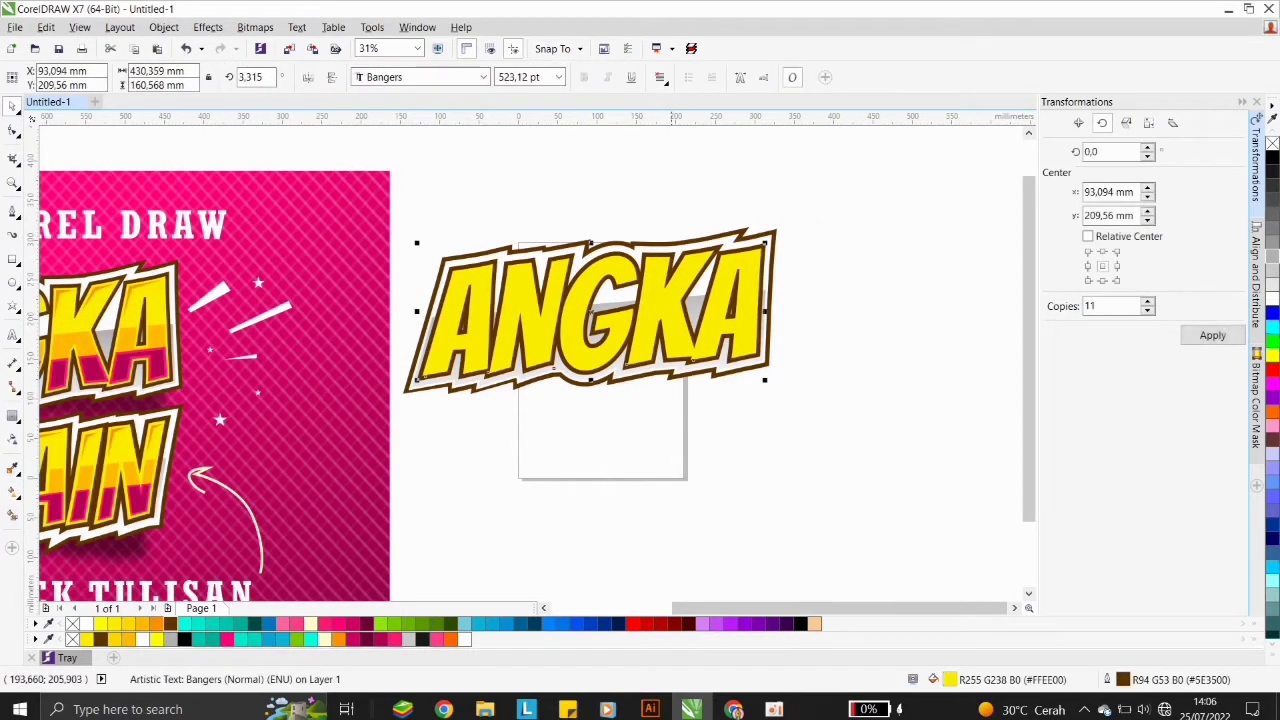
key(ctrl+q)
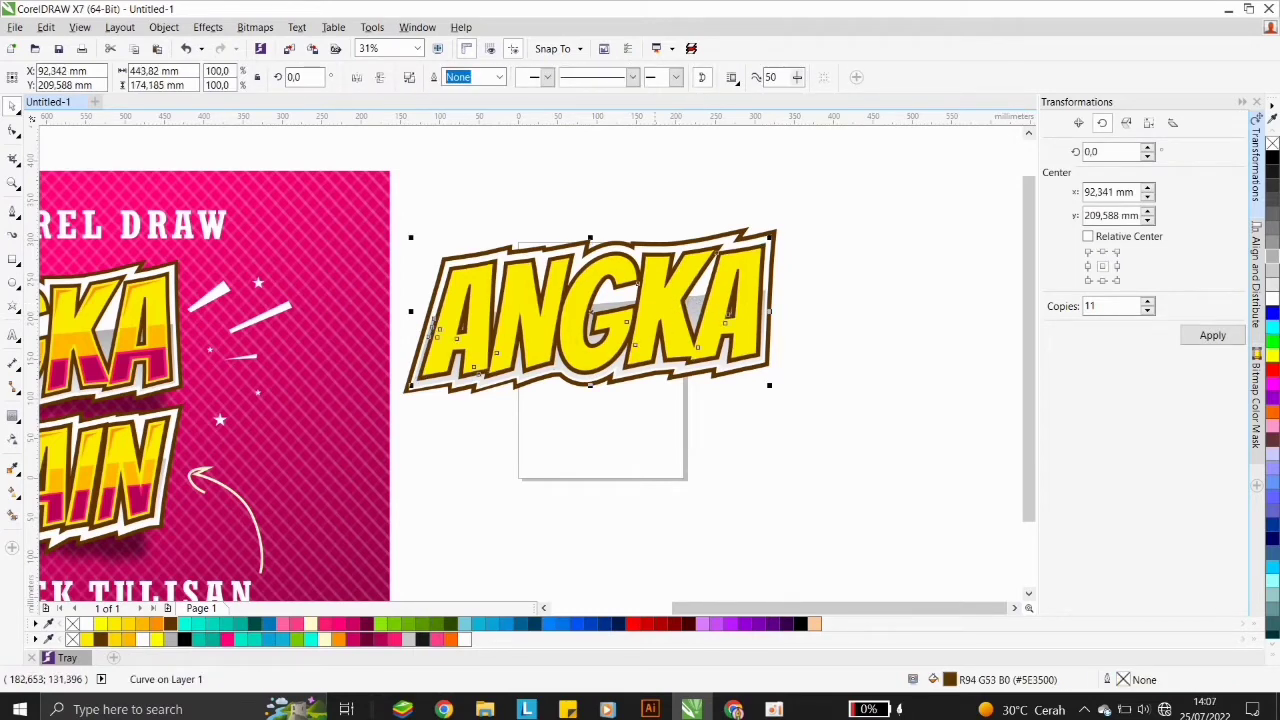
key(Escape)
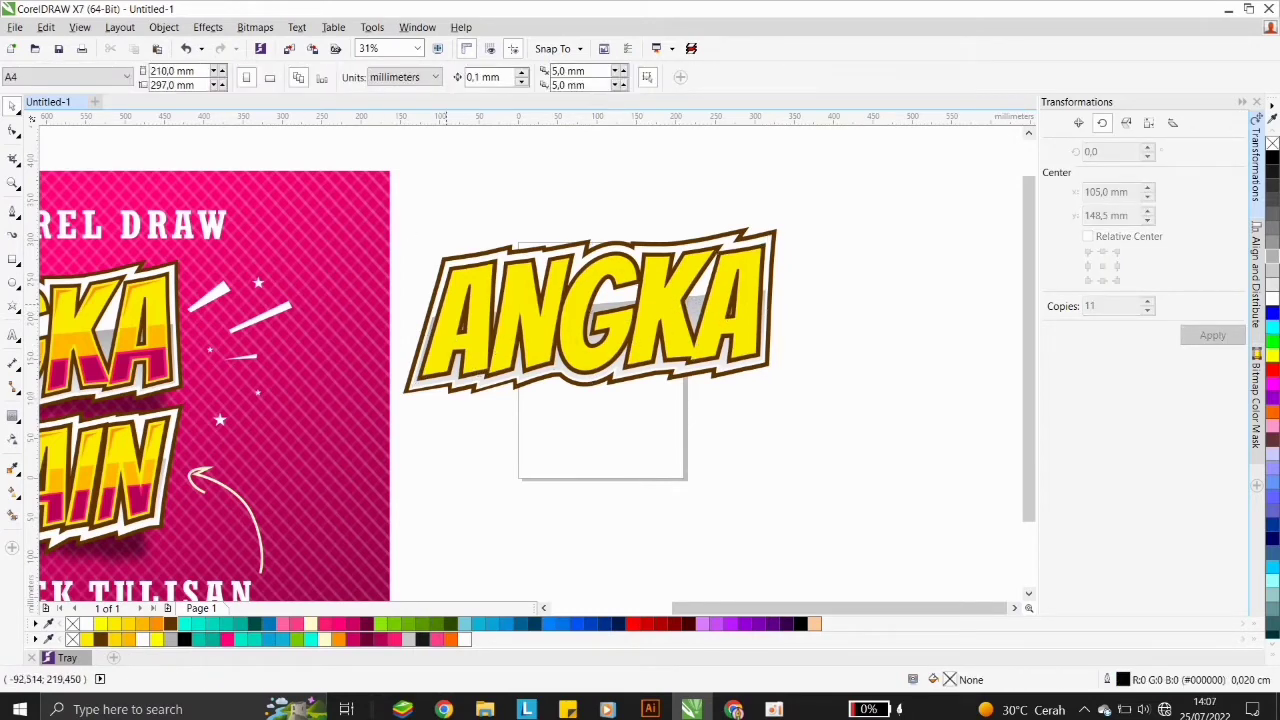
Add a one-step inside contour of about 3.9 mm to the yellow ANGKA text, filled orange.
click(452, 312)
scroll(459, 349, up, 1)
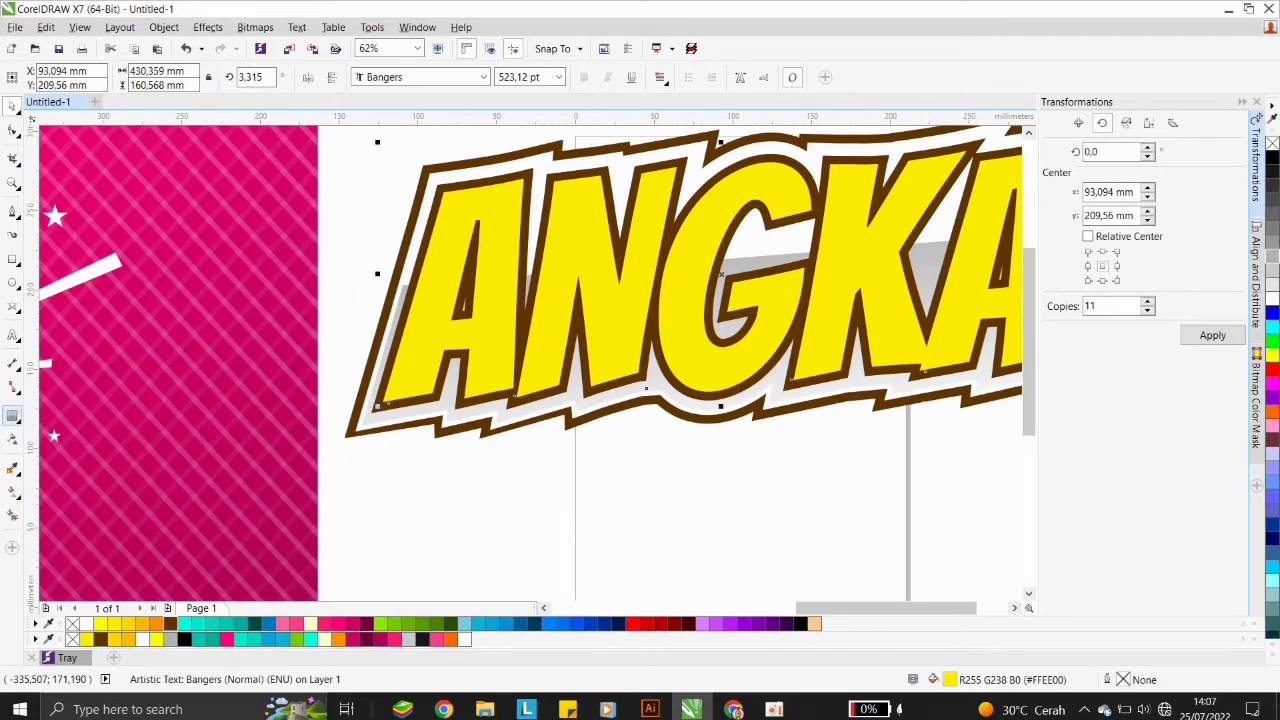
click(13, 416)
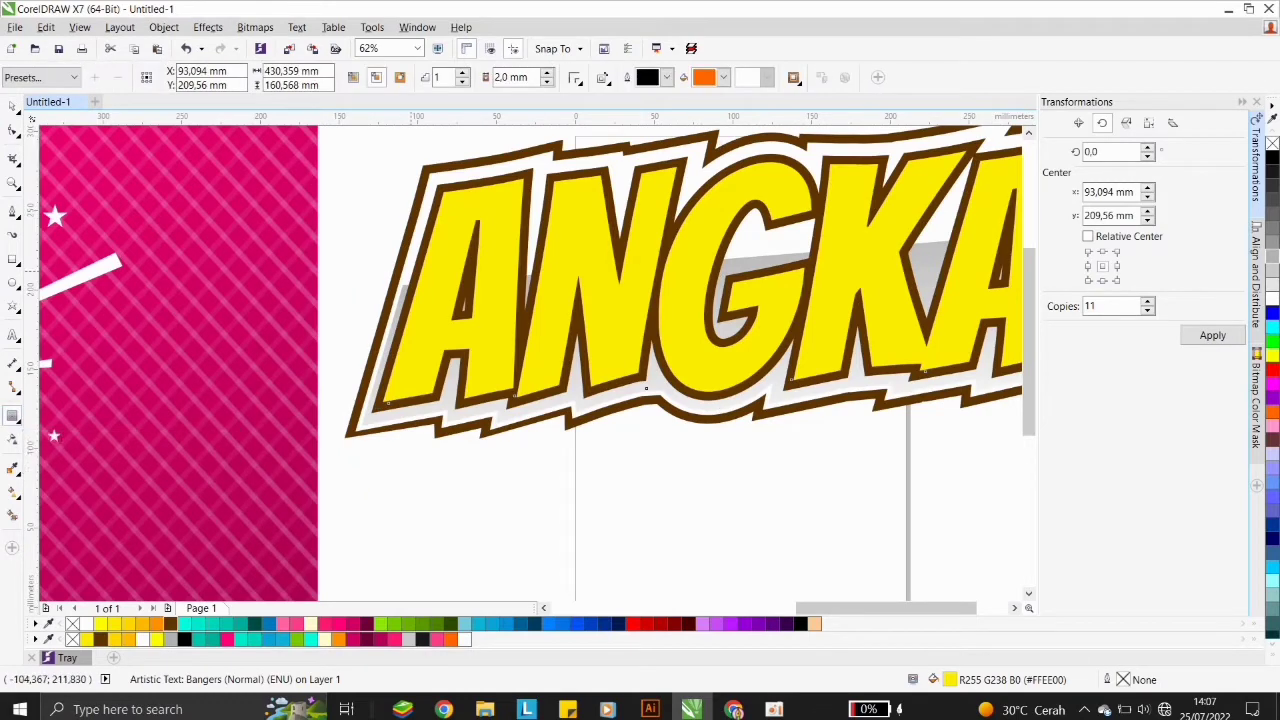
drag(447, 208, 361, 153)
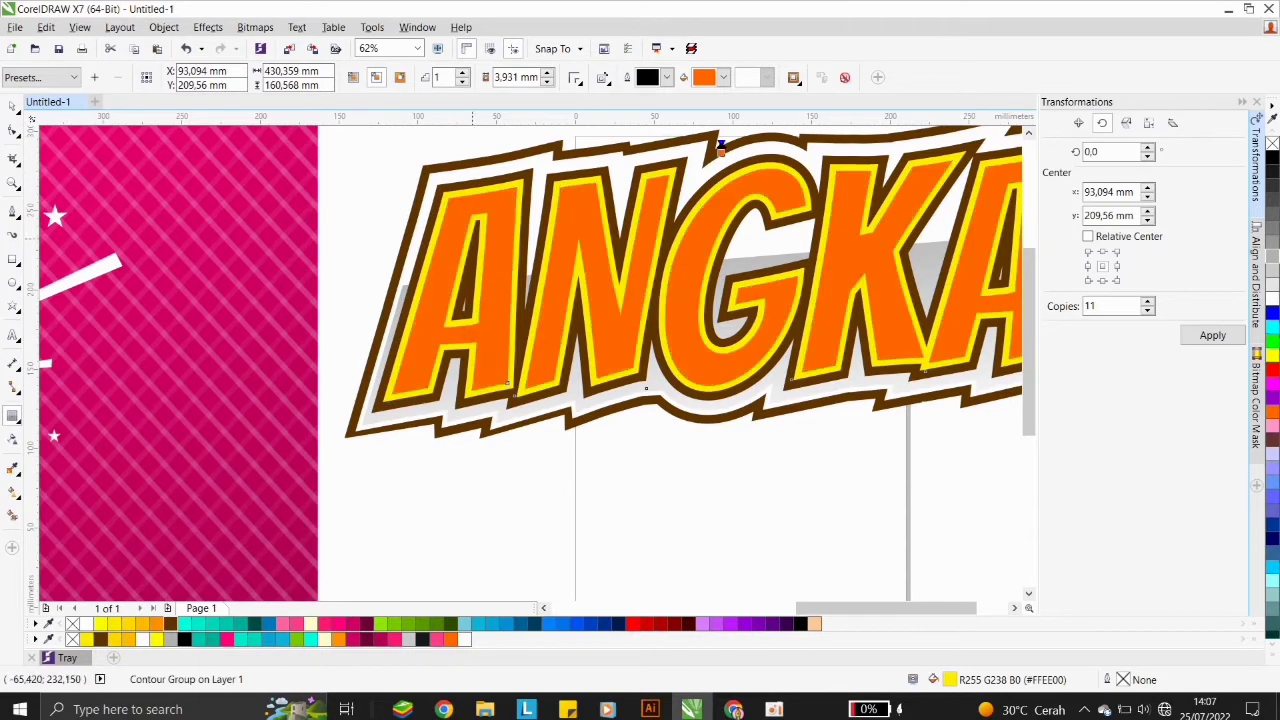
Break the contour group of the ANGKA letters apart and select the orange inner shape on its own.
scroll(471, 238, down, 1)
click(12, 104)
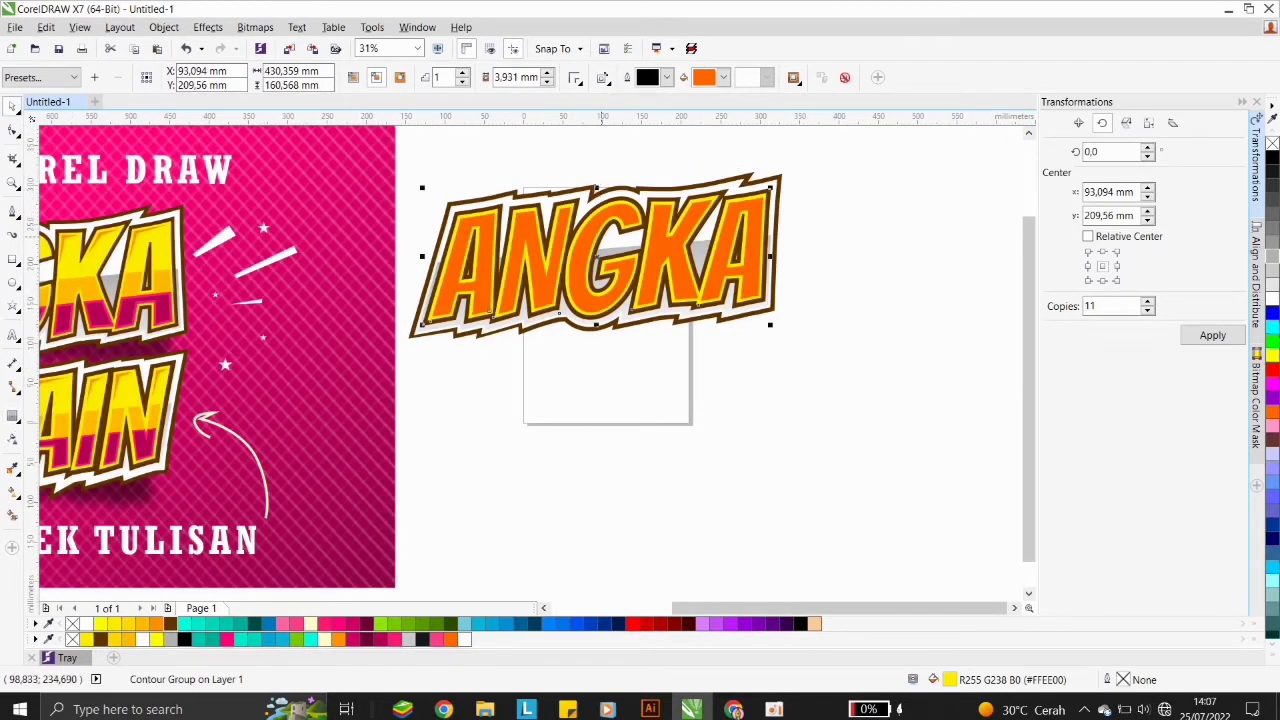
key(ctrl+k)
click(550, 160)
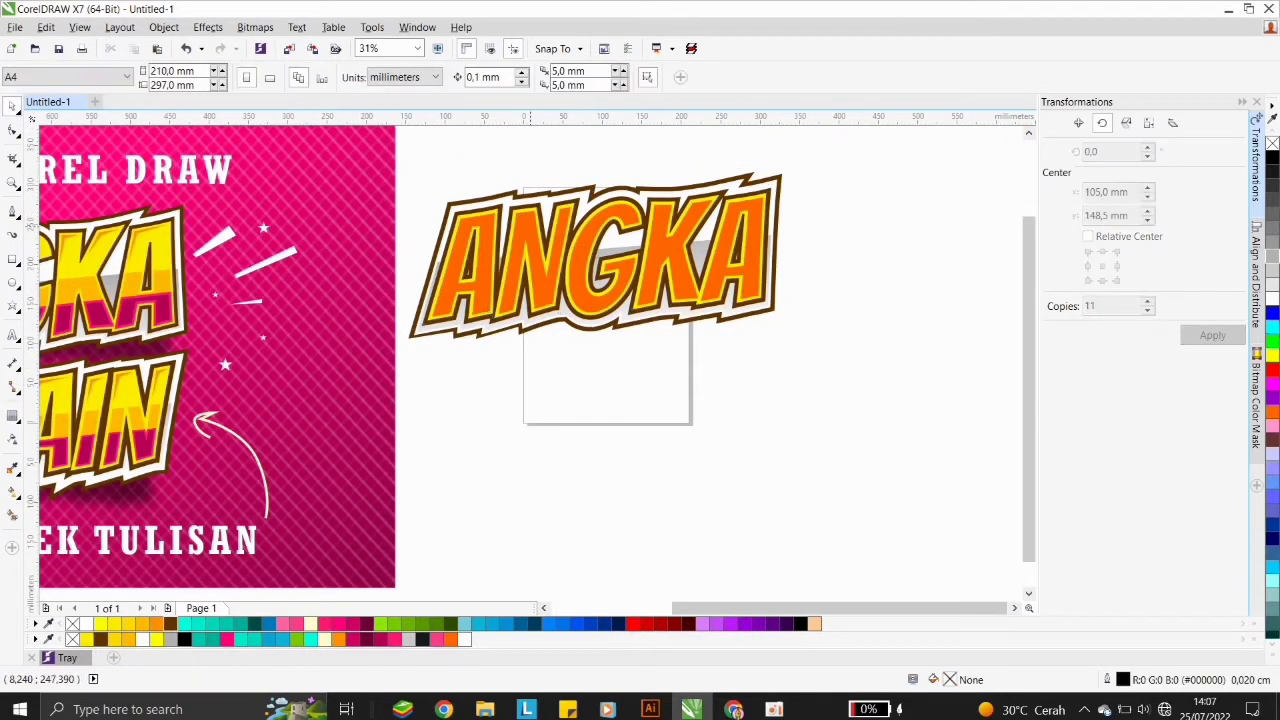
click(528, 229)
scroll(631, 246, up, 1)
scroll(631, 226, up, 1)
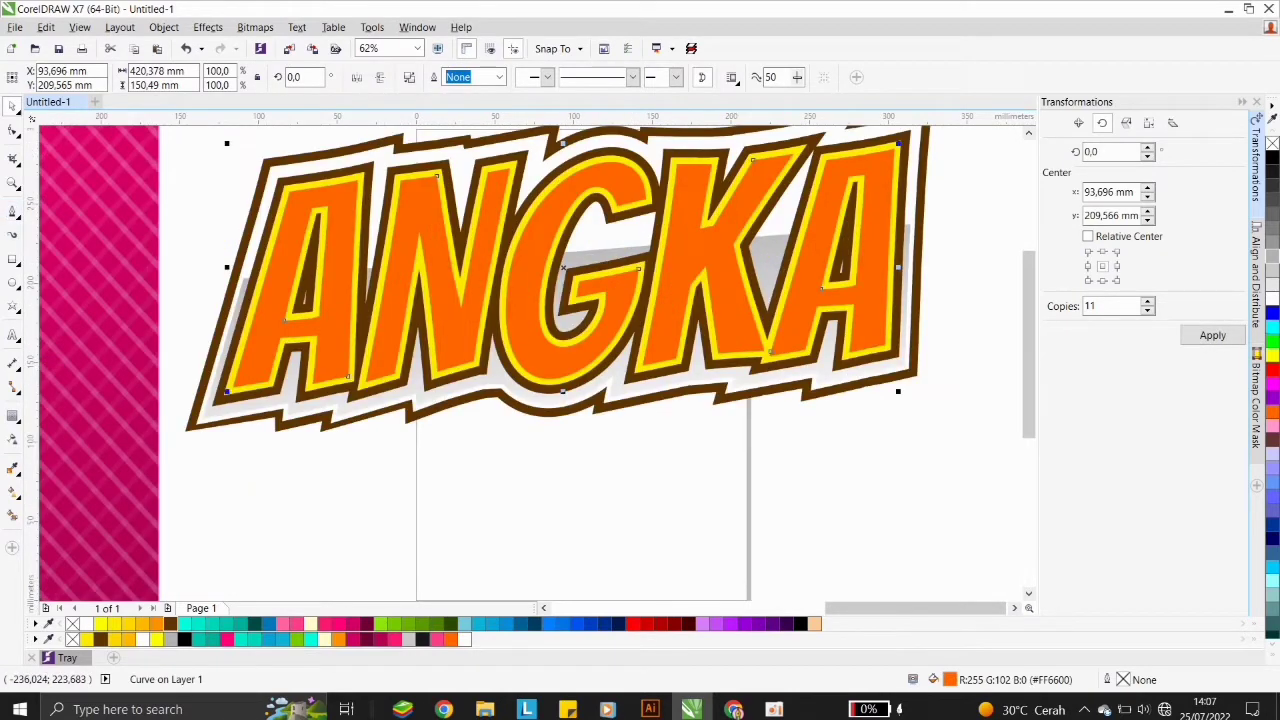
Draw a closed slanted four-sided shape about 512 by 124 mm over the upper half of the ANGKA text with the Pen tool.
click(147, 284)
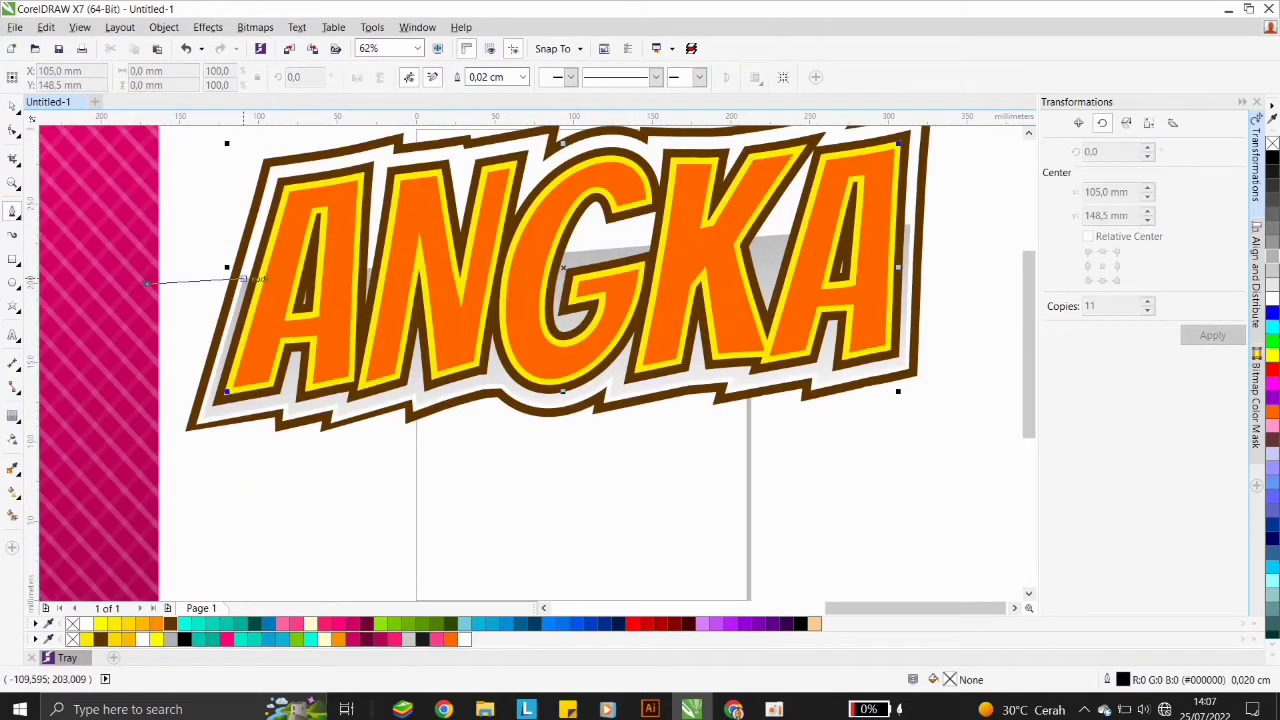
click(243, 279)
click(245, 278)
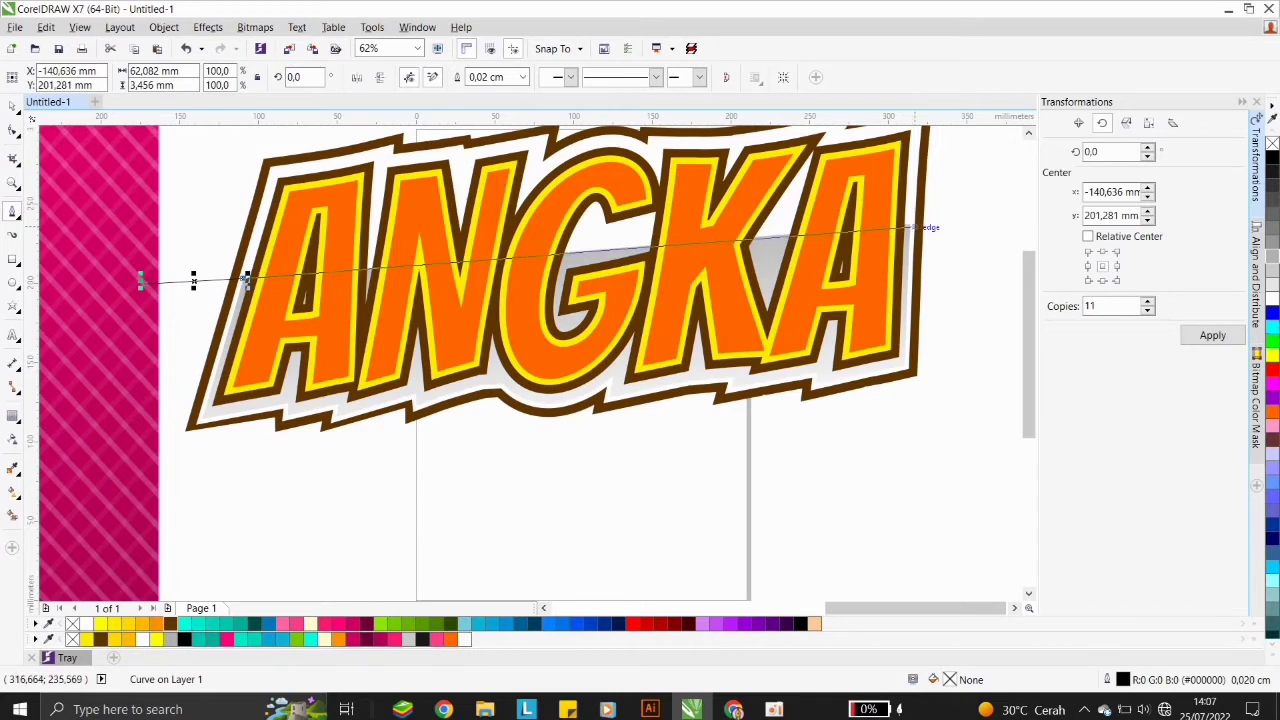
click(910, 224)
scroll(912, 226, down, 1)
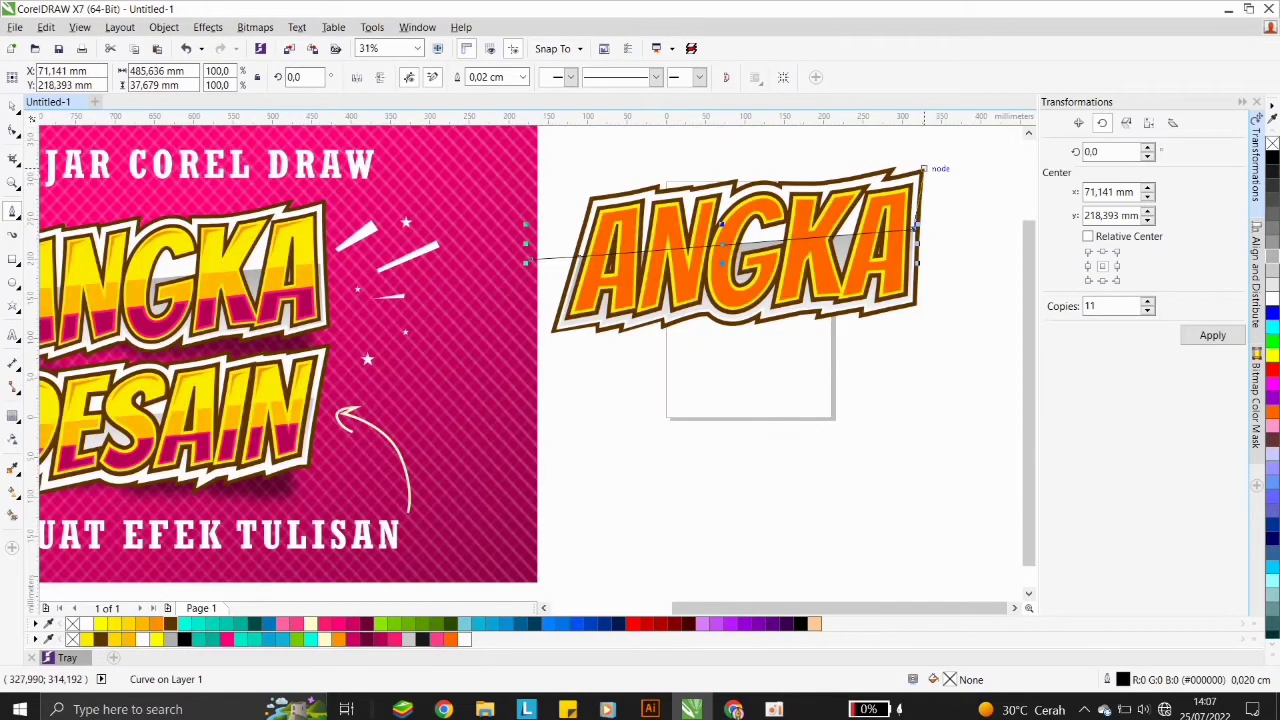
click(936, 158)
click(553, 185)
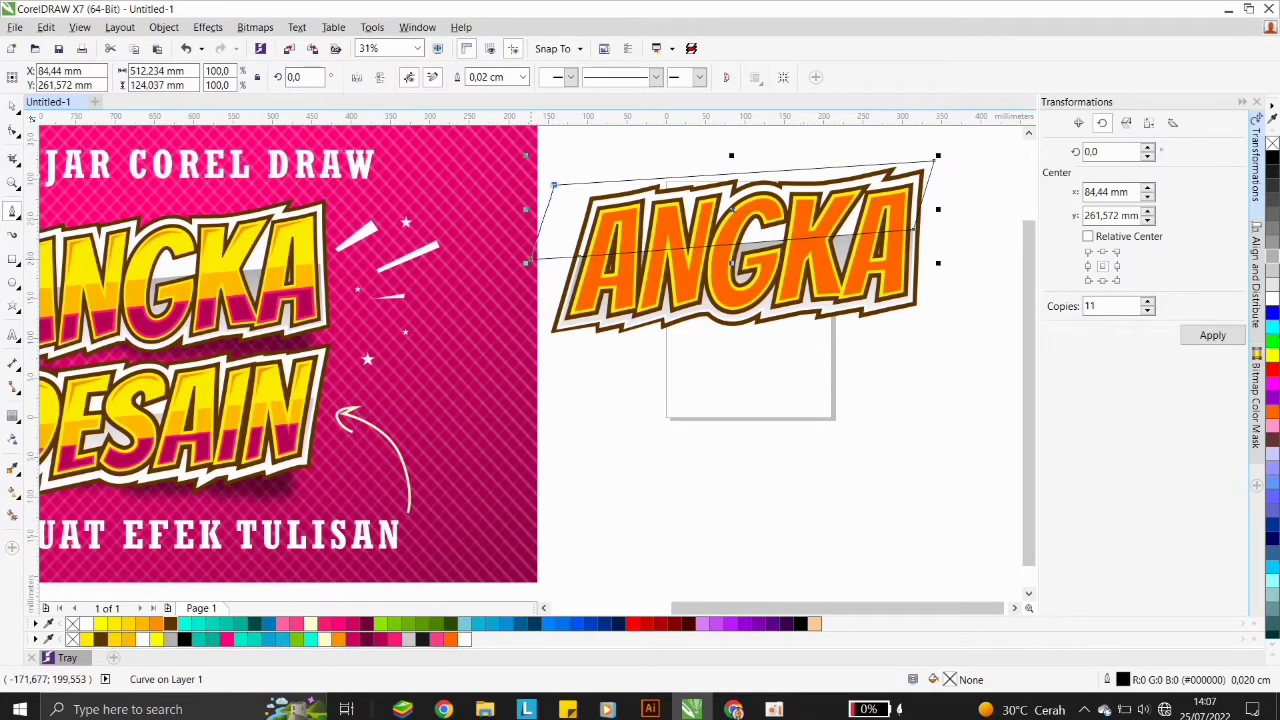
click(527, 262)
Trim the upper part off the orange letter shape with the drawn quadrilateral and remove the quadrilateral.
scroll(755, 244, up, 1)
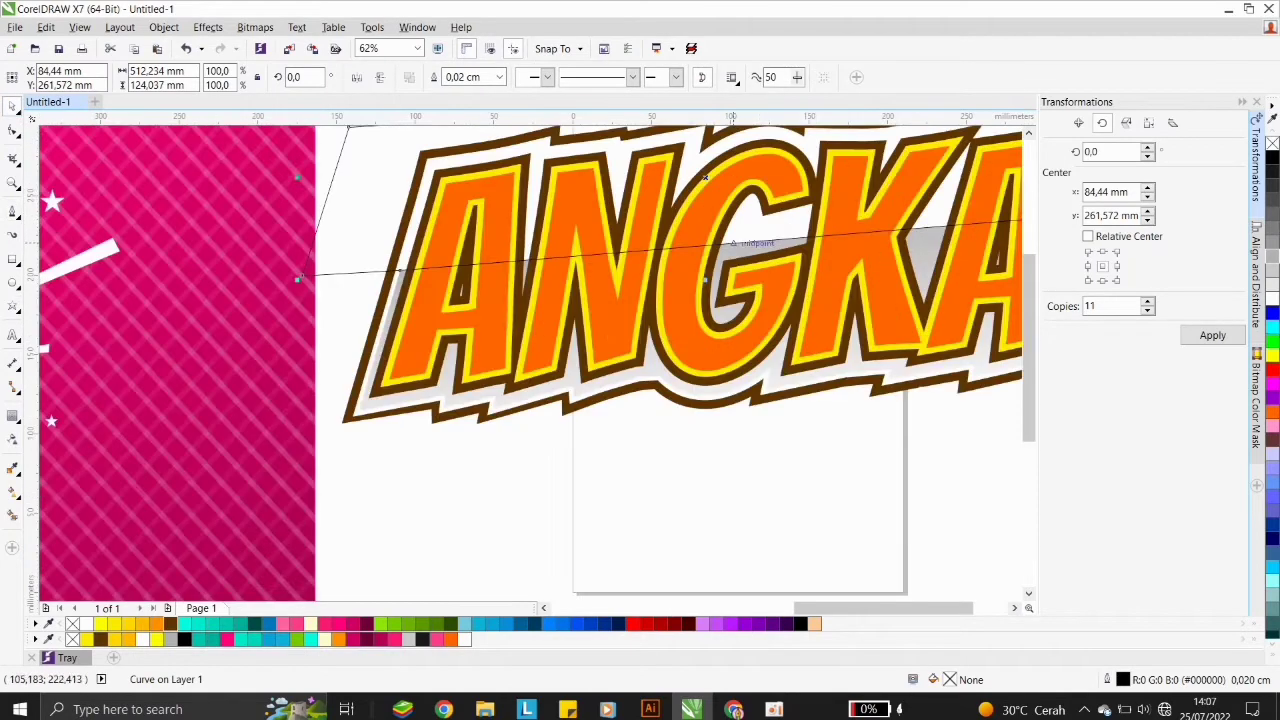
shift+click(682, 292)
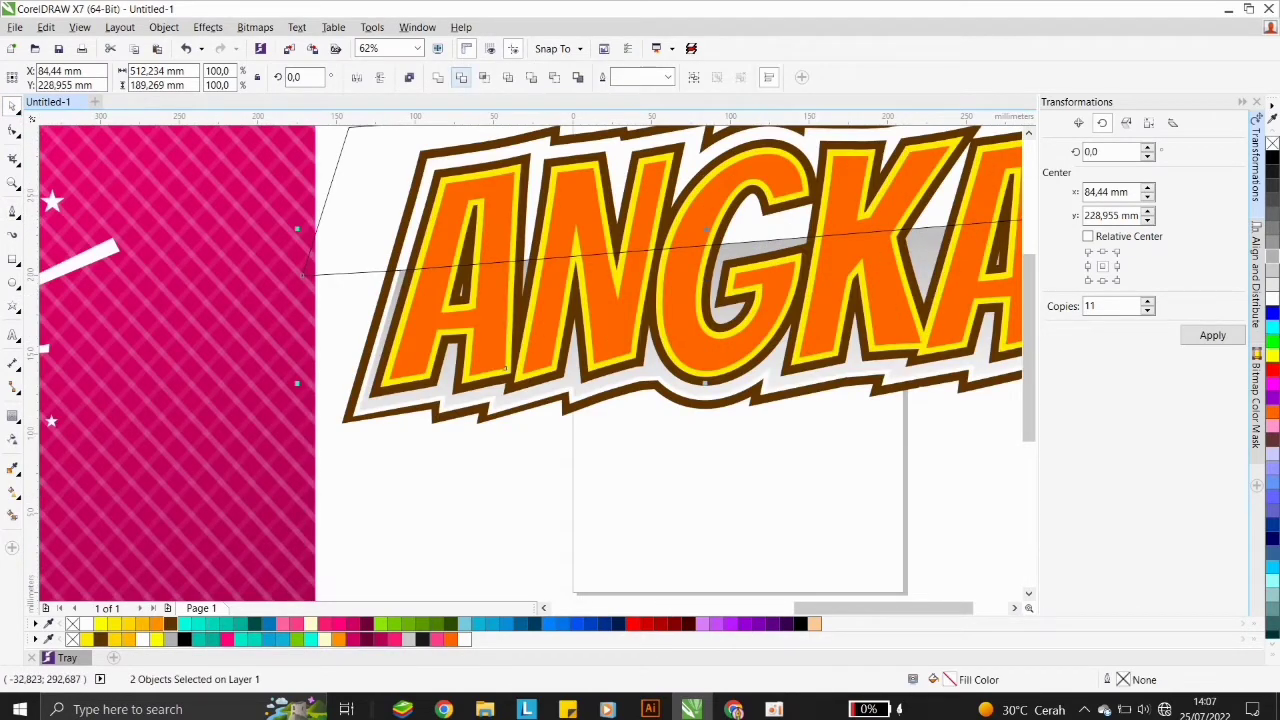
click(461, 77)
key(Escape)
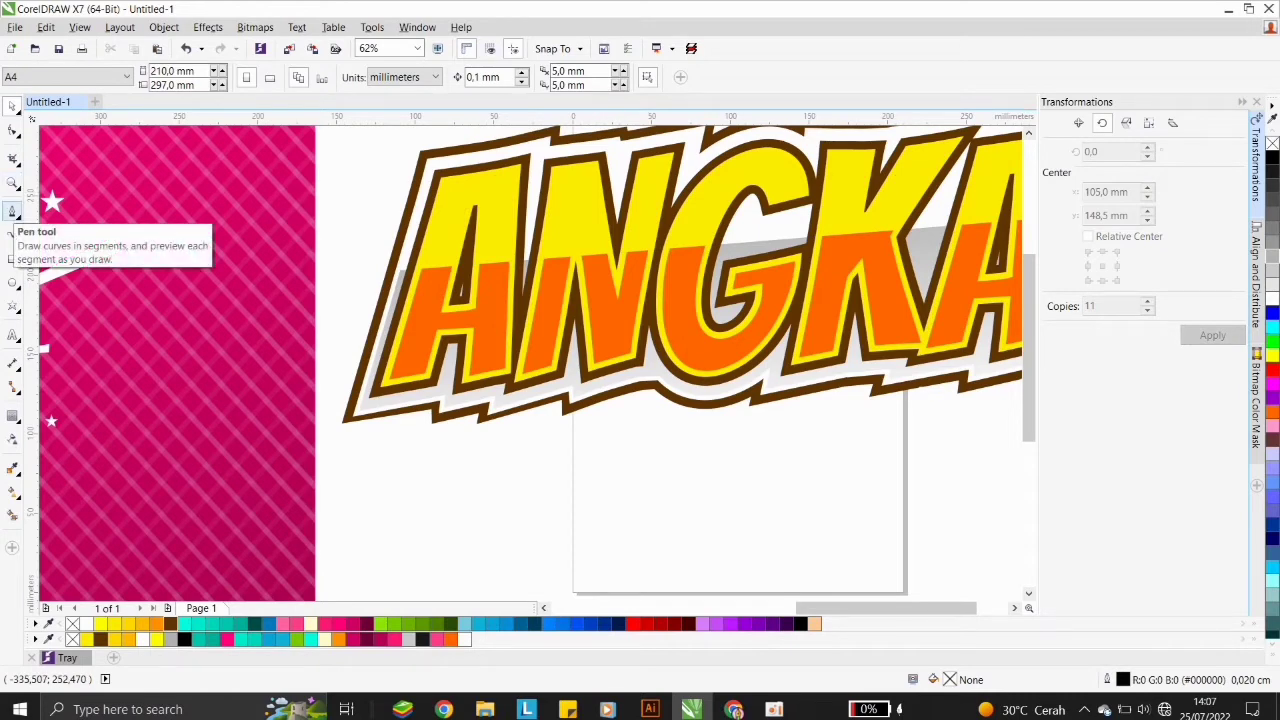
Draw a second closed slanted quadrilateral about 495 by 121 mm over the lower third of the ANGKA text.
click(12, 210)
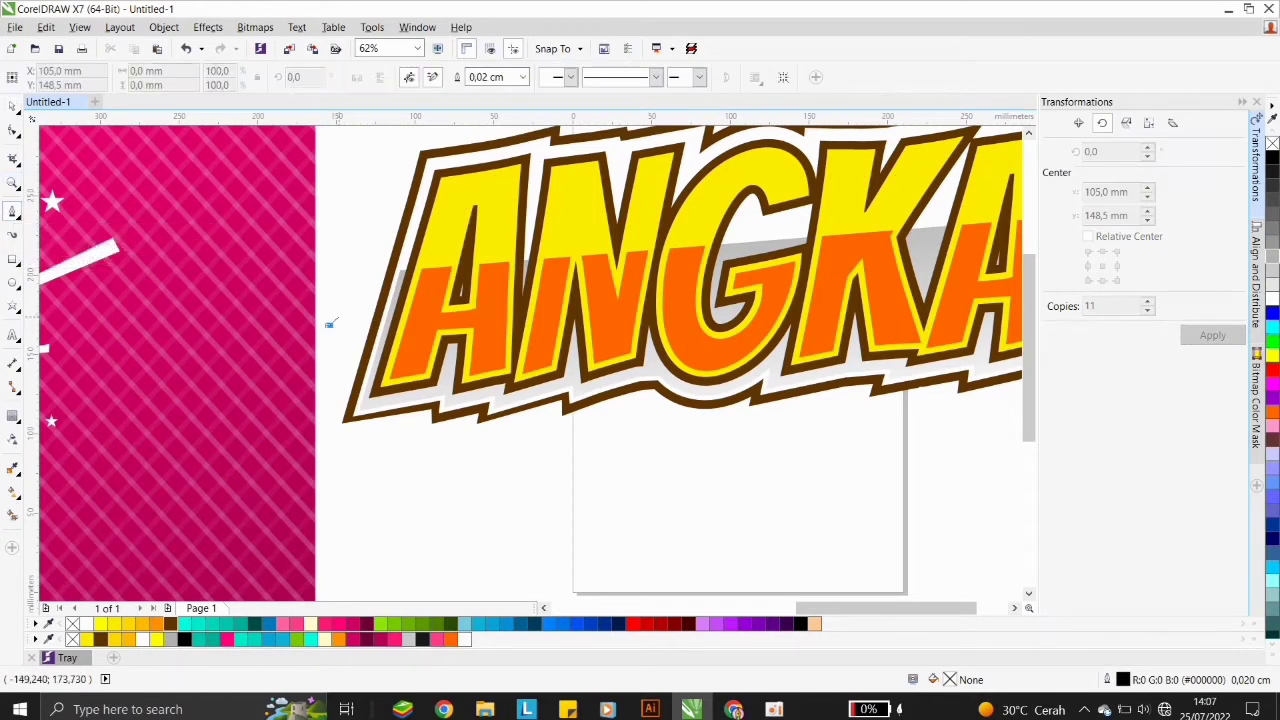
click(329, 326)
scroll(329, 326, down, 1)
scroll(707, 297, up, 1)
click(726, 297)
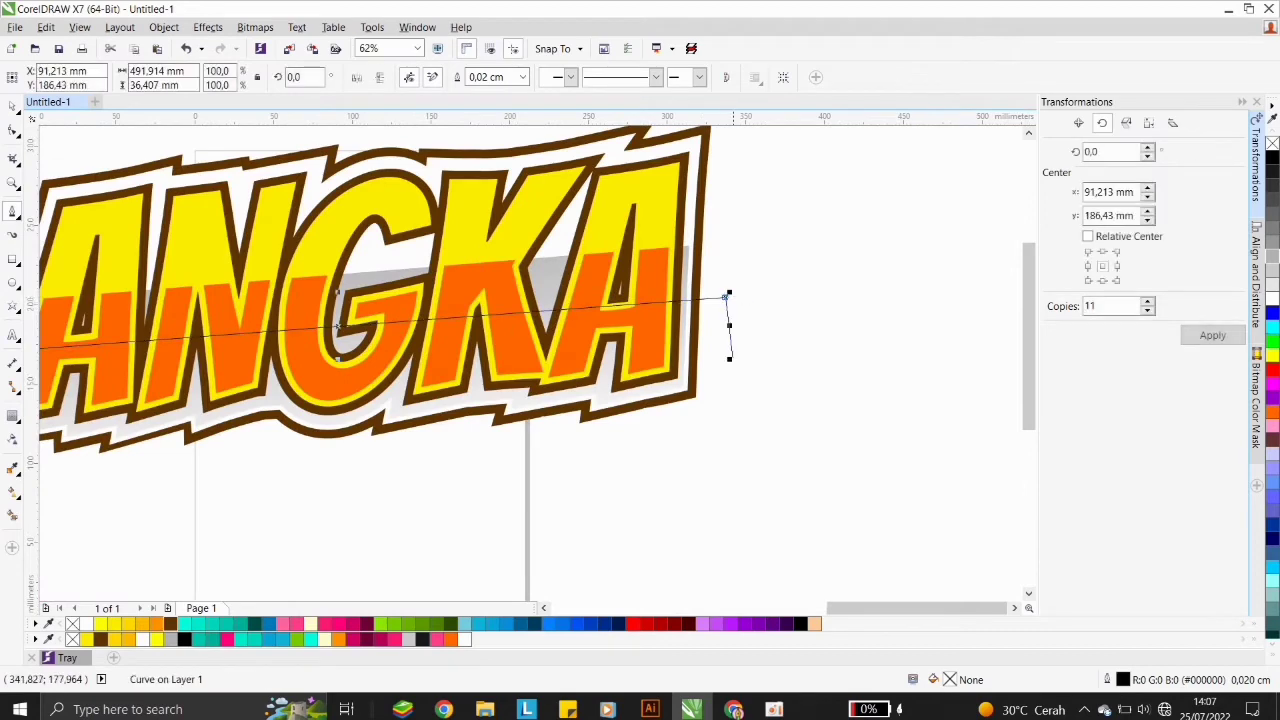
scroll(729, 358, down, 2)
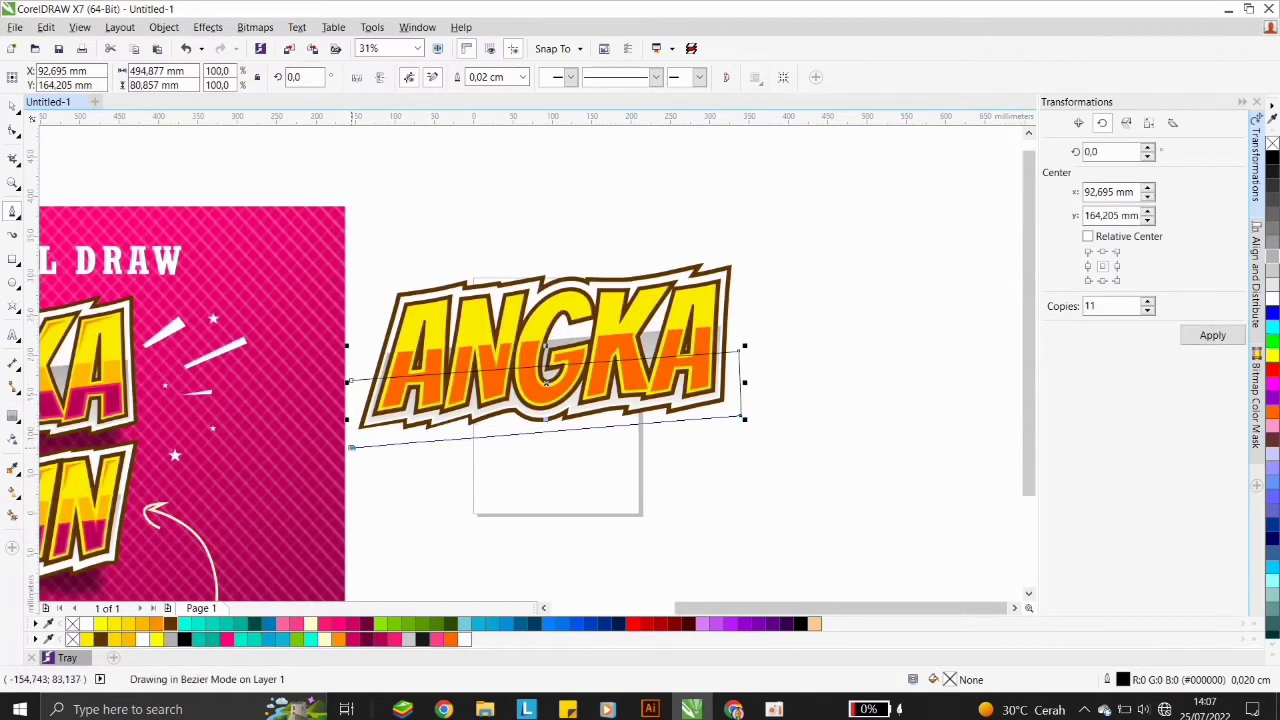
click(351, 447)
key(space)
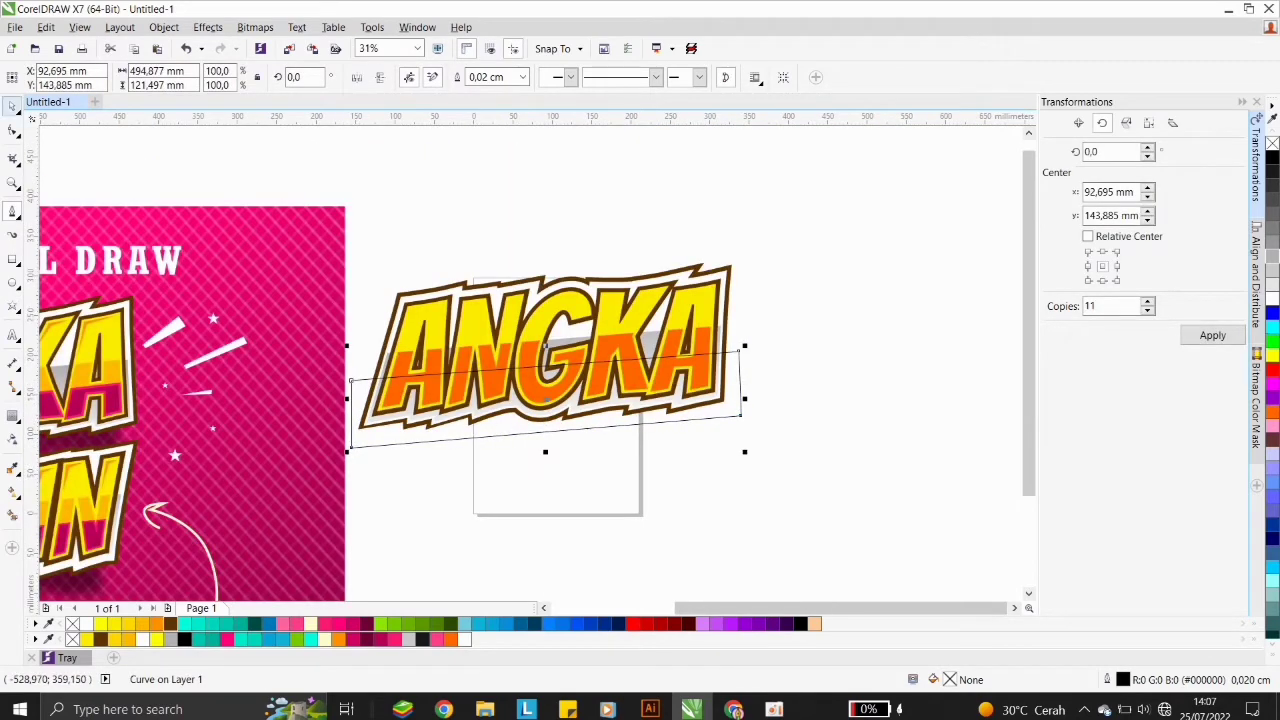
Intersect the second quadrilateral with the orange letter shape to make a separate lower band, and delete the quadrilateral.
scroll(465, 350, up, 2)
shift+click(464, 359)
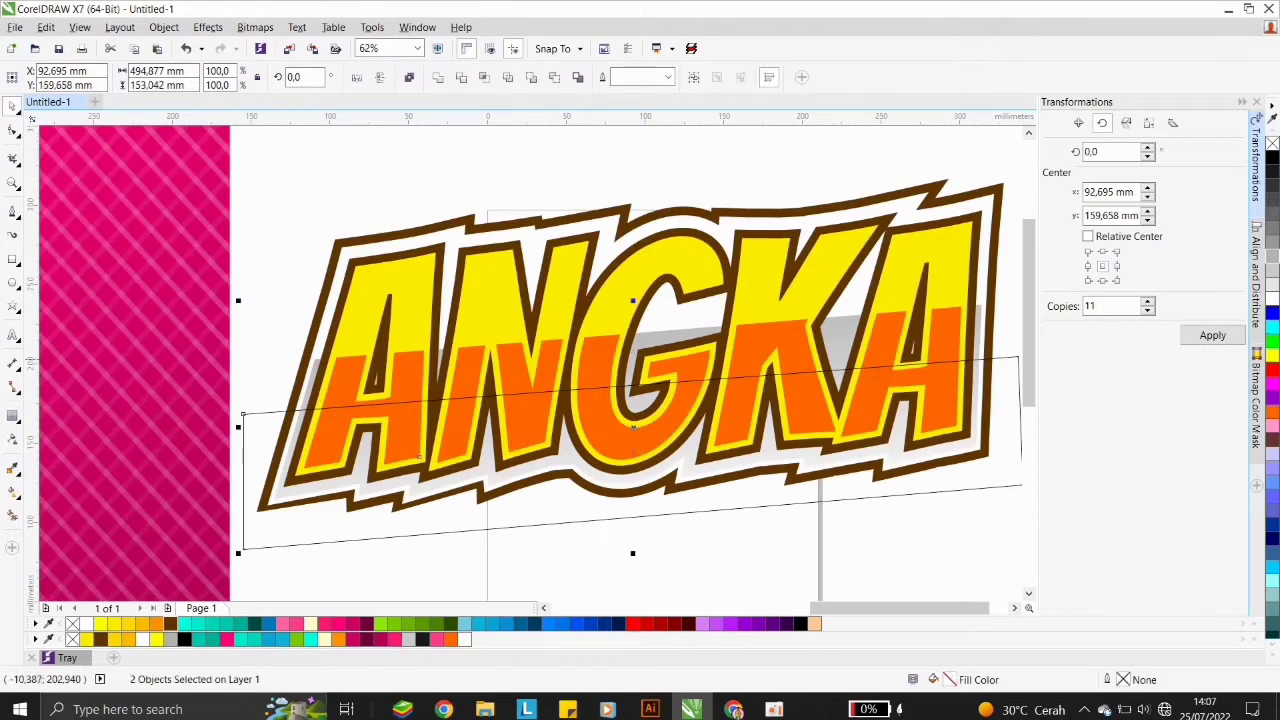
click(485, 77)
click(243, 506)
key(Delete)
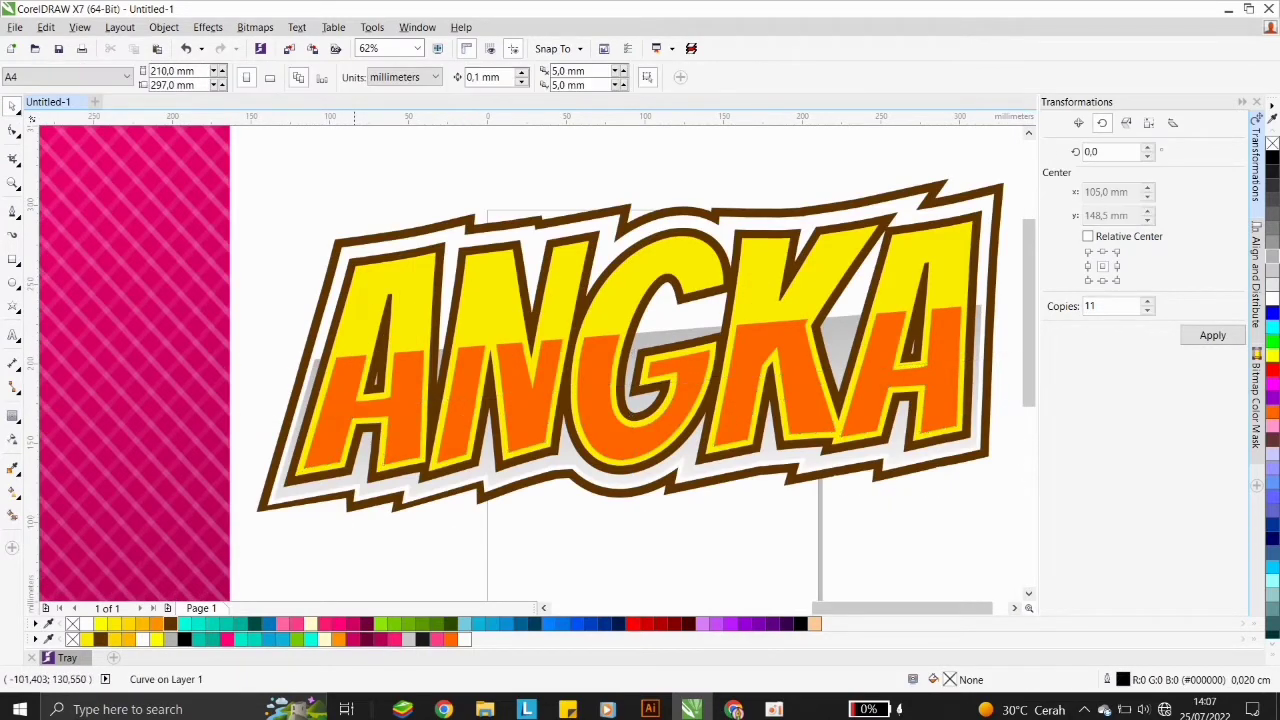
Fill the middle band of the letters with amber #FFBB00 and the lower band with pink #FC1970.
click(349, 378)
click(144, 624)
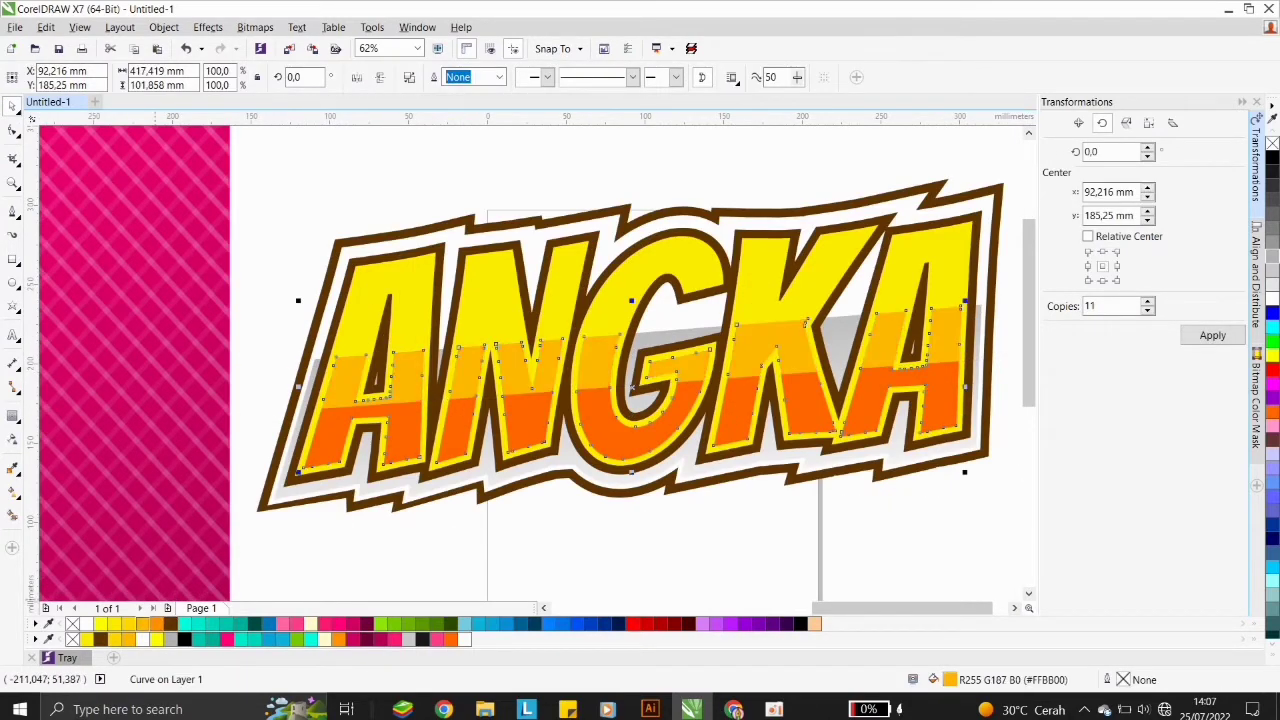
click(298, 541)
click(327, 455)
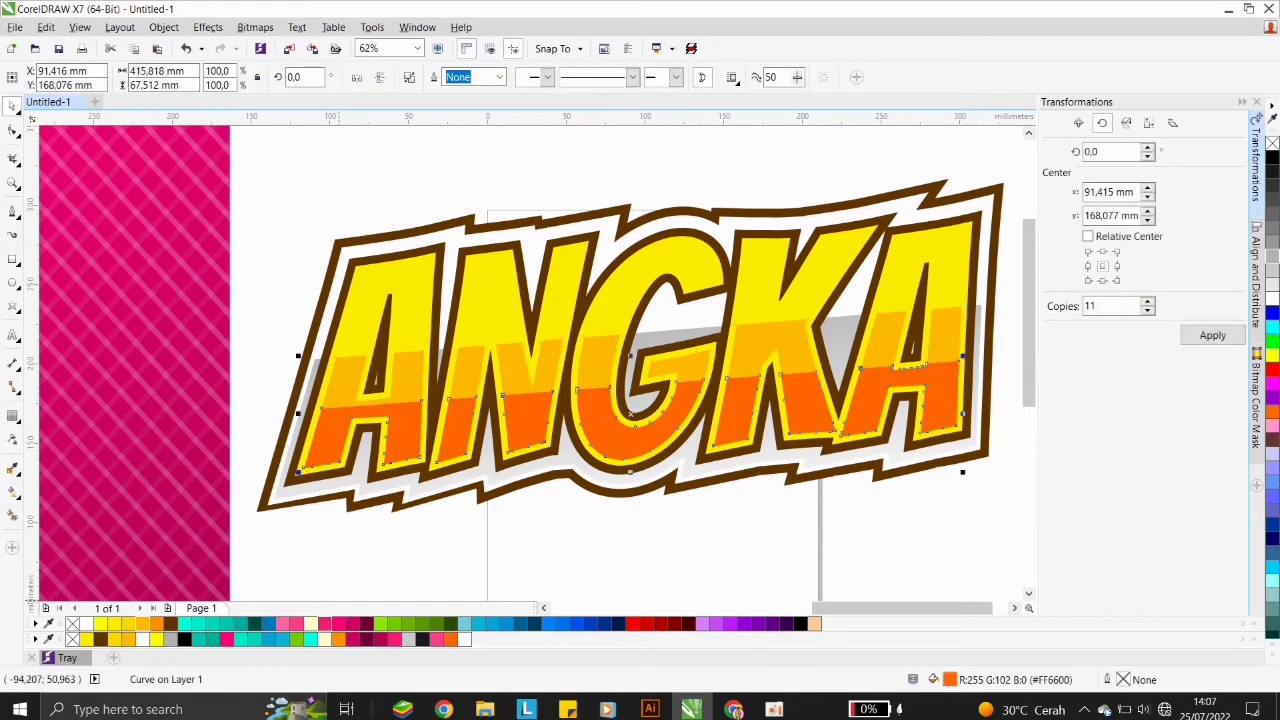
click(325, 624)
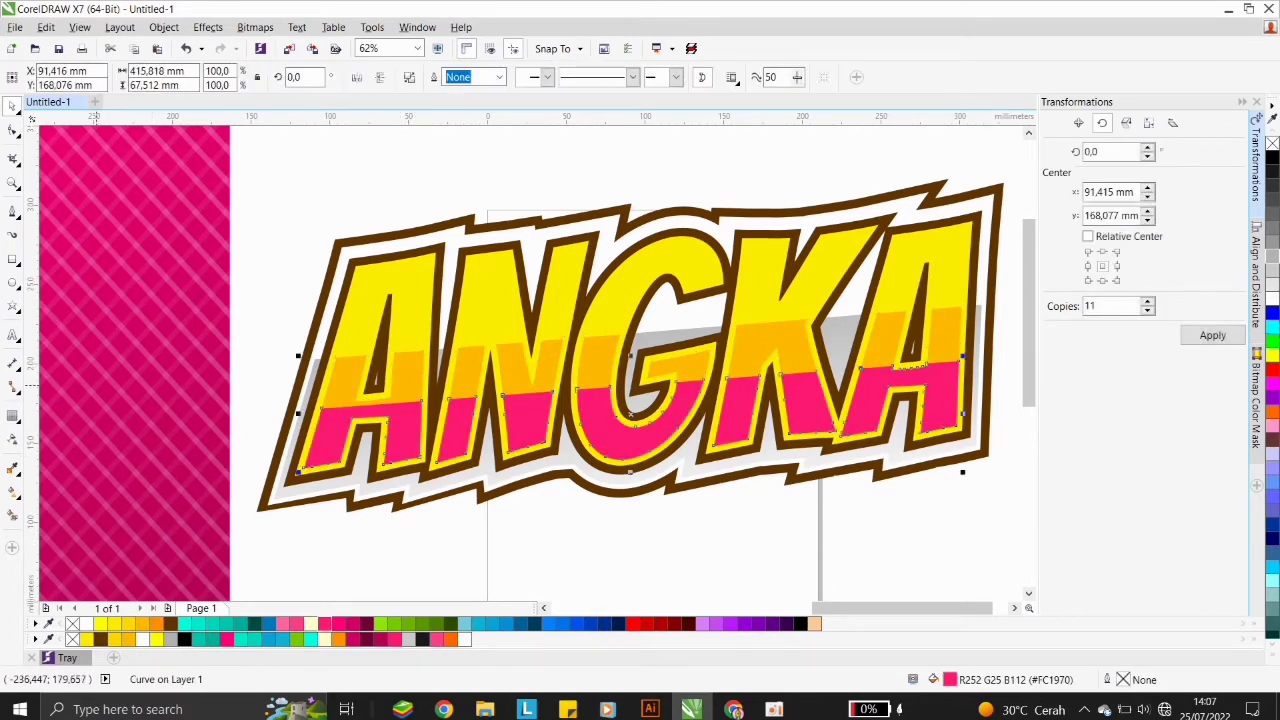
Add a one-step inside contour of about 1.6 mm, filled orange, to the pink lower band.
click(12, 415)
scroll(310, 390, up, 2)
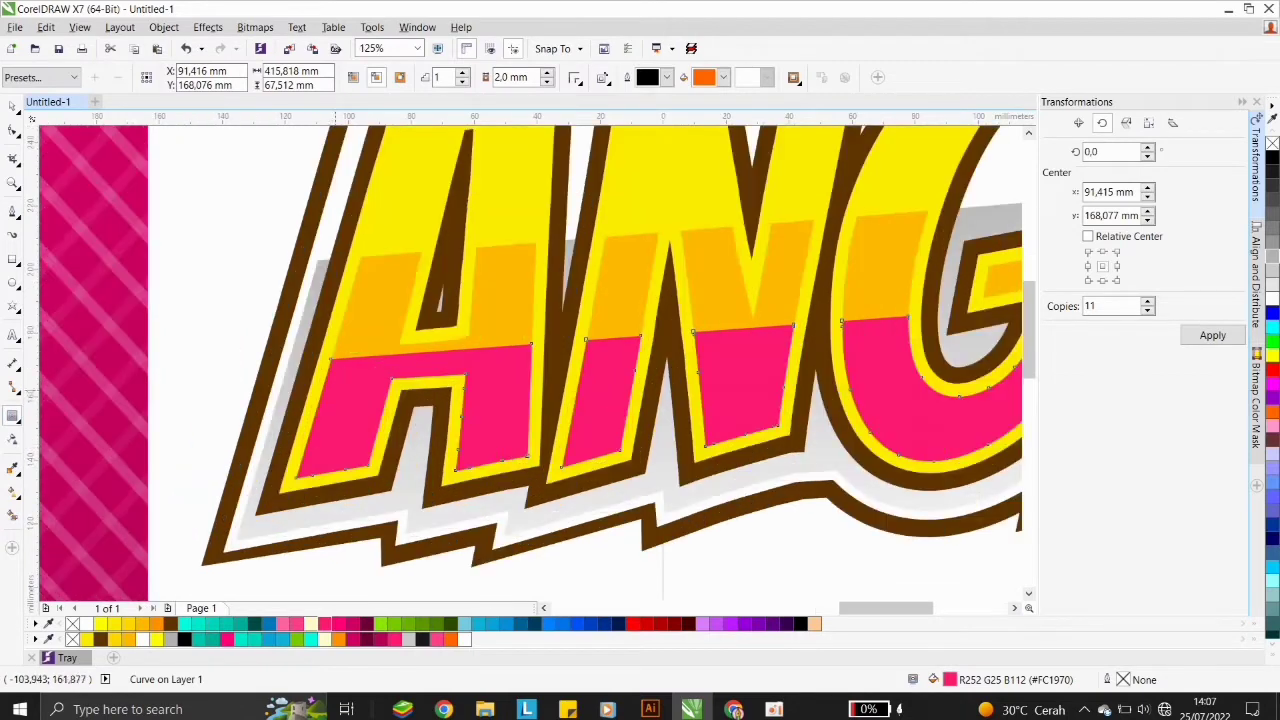
drag(342, 371, 291, 371)
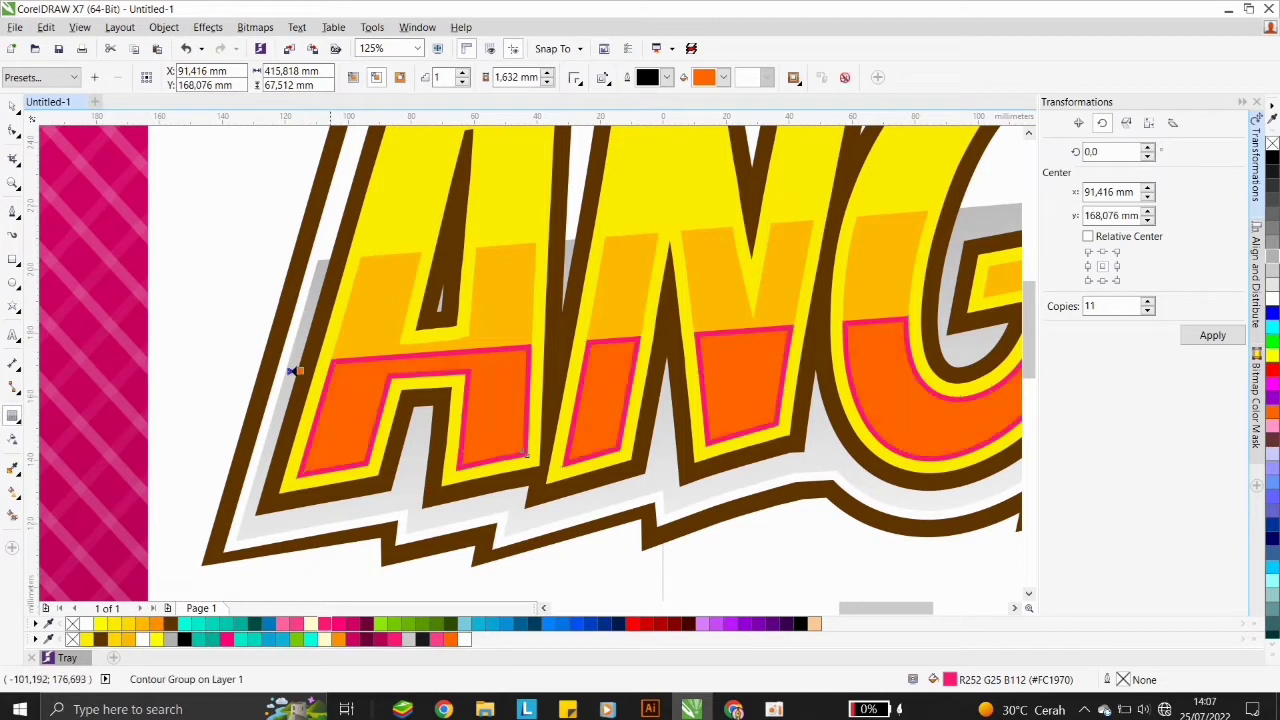
Break the lower band's contour apart and fill the orange inner shape with dark magenta.
click(12, 106)
key(ctrl+k)
click(182, 384)
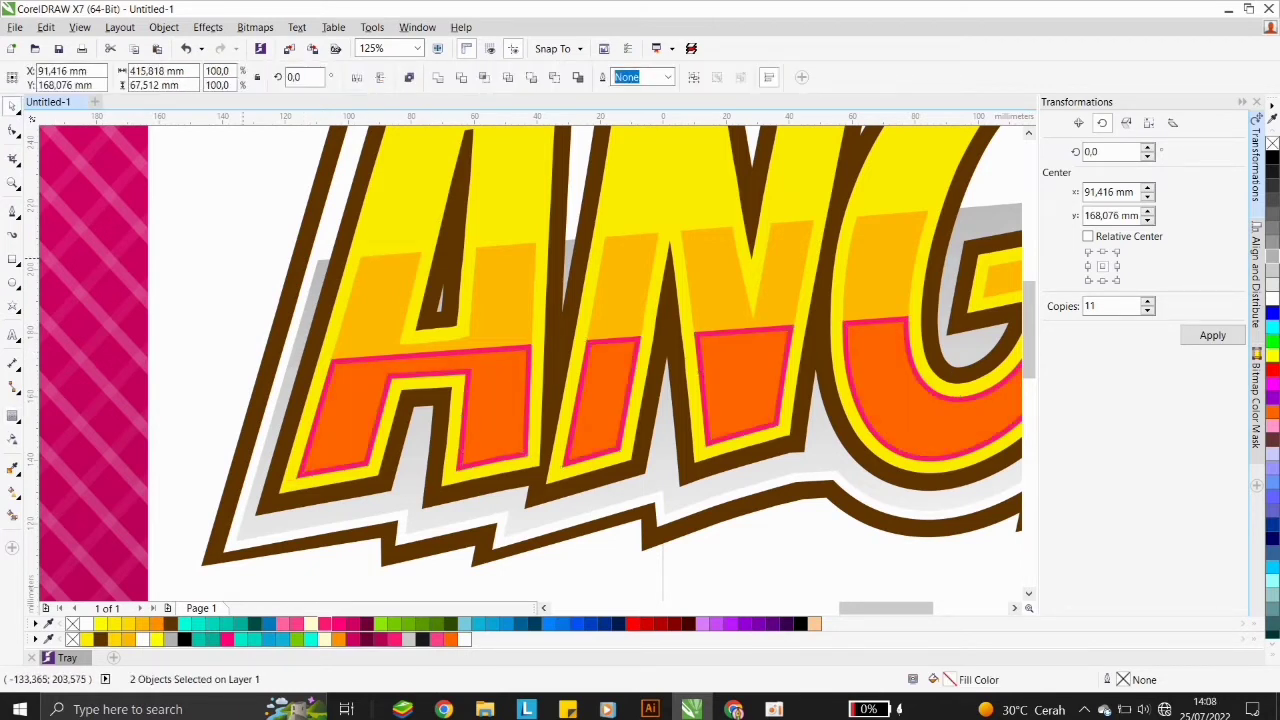
click(356, 384)
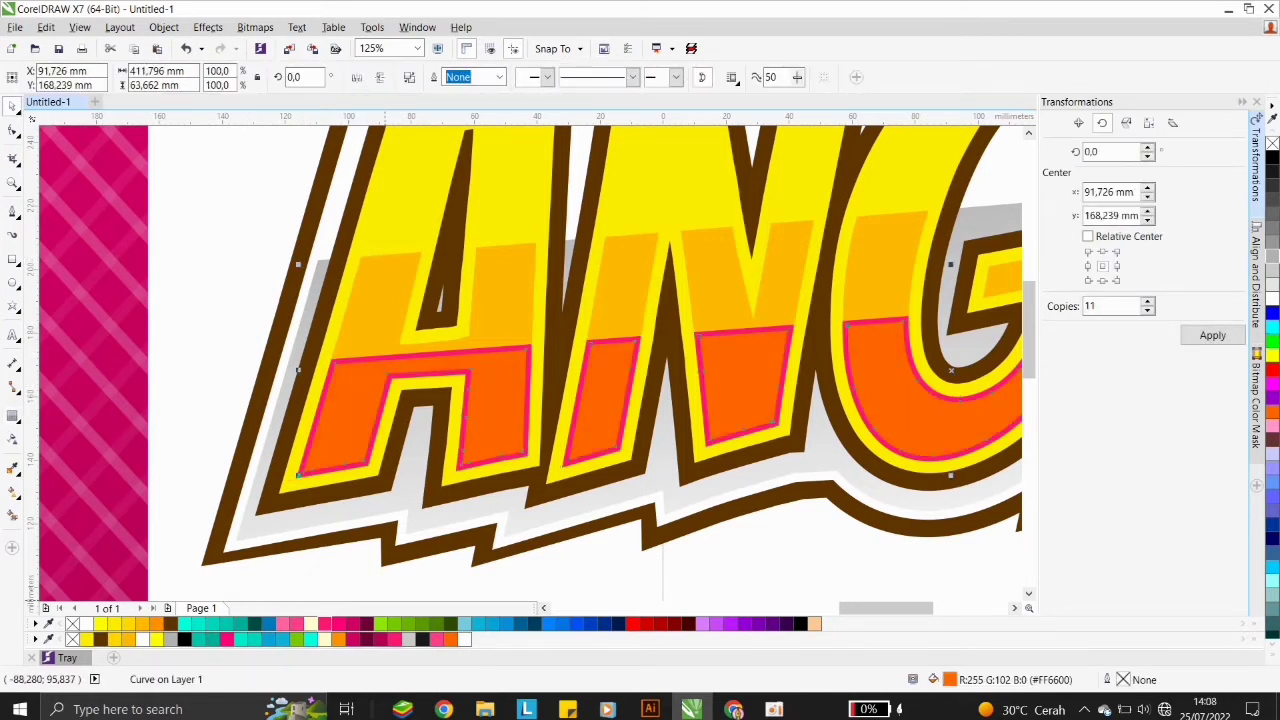
click(366, 624)
key(Escape)
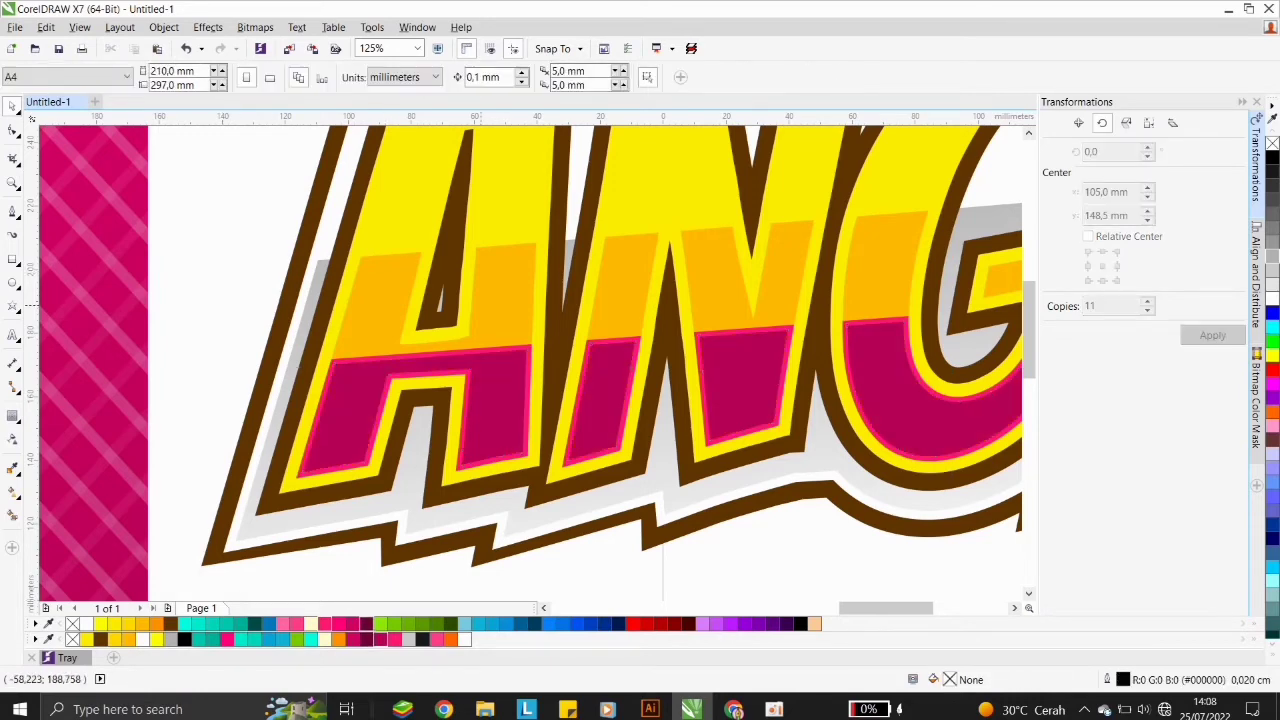
Check the whole text against the reference, and undo the dark magenta fill and the contour separation.
scroll(481, 305, down, 2)
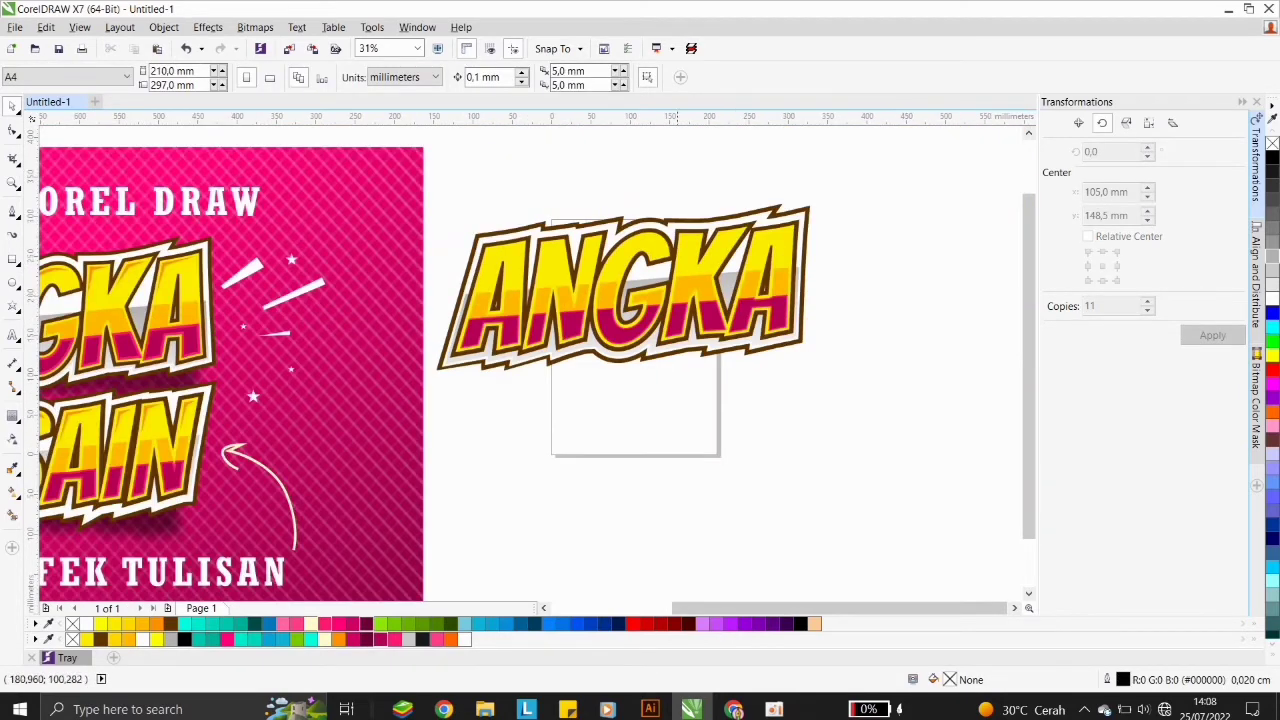
scroll(791, 336, up, 1)
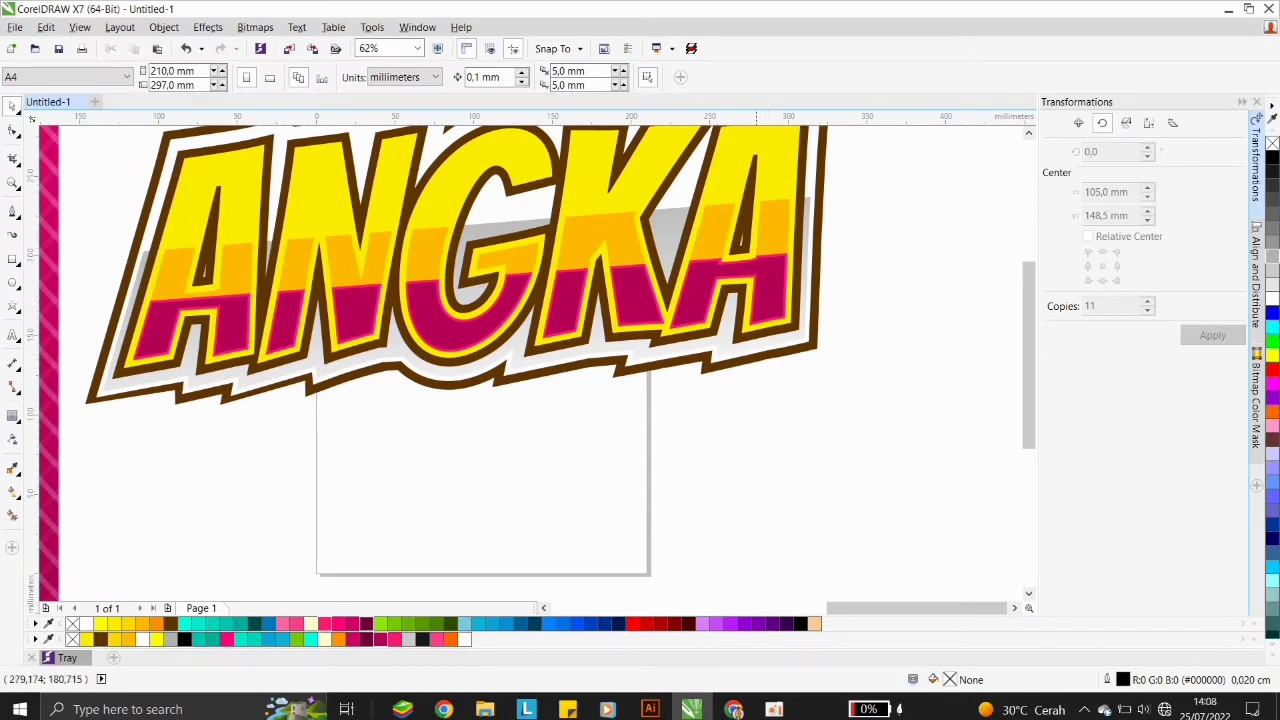
key(ctrl+z)
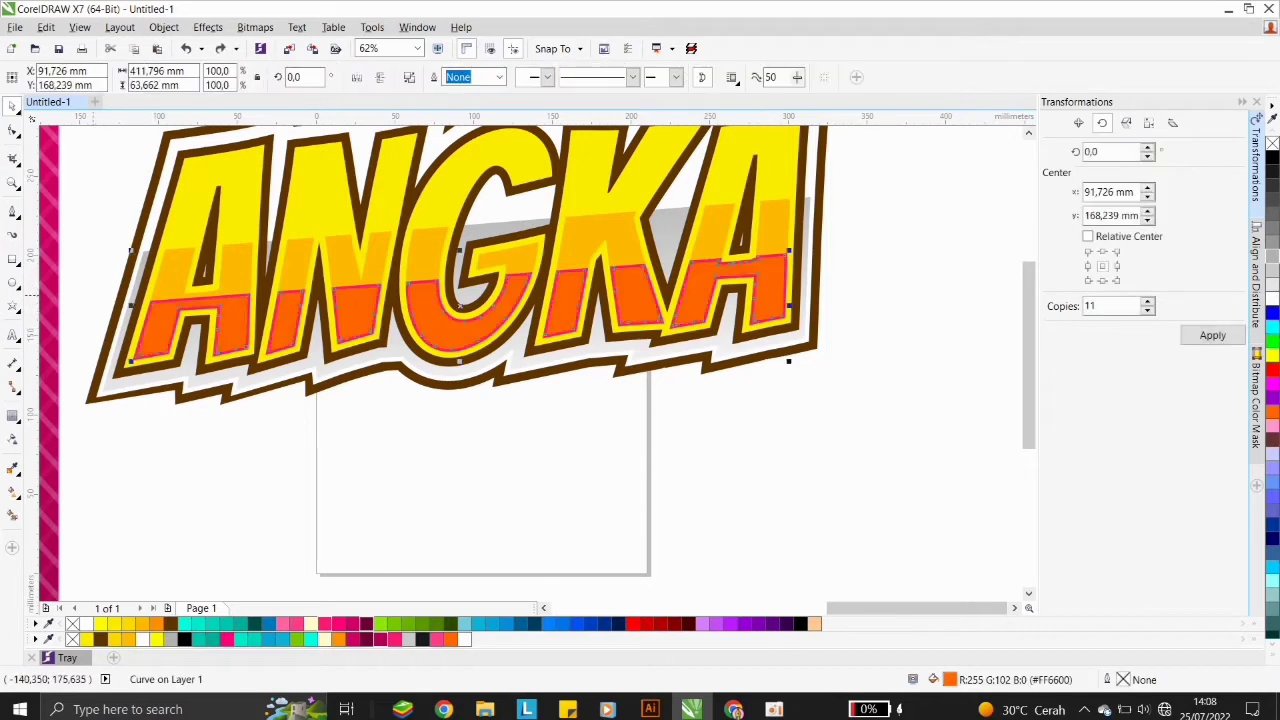
key(ctrl+z)
Increase the inside contour offset of the pink lower band to about 3.2 mm.
scroll(94, 294, up, 1)
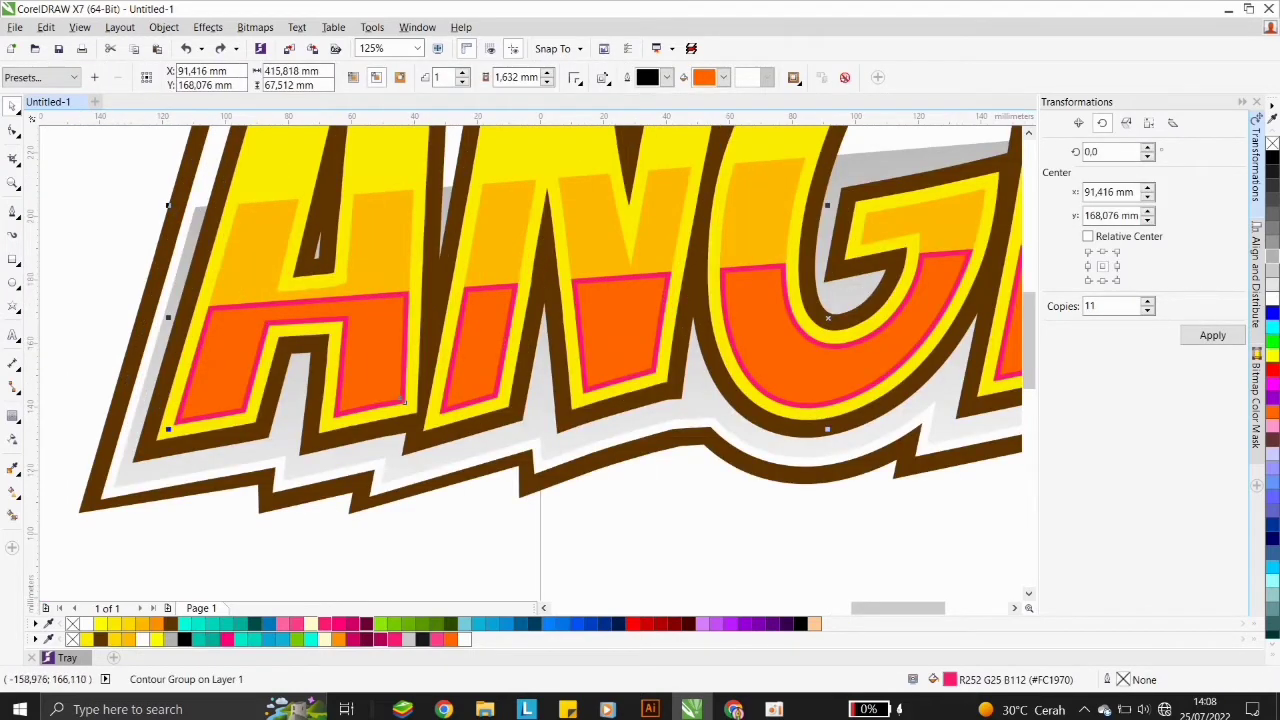
click(13, 416)
mouse_move(174, 318)
mouse_down()
mouse_move(187, 318)
mouse_move(174, 318)
mouse_up()
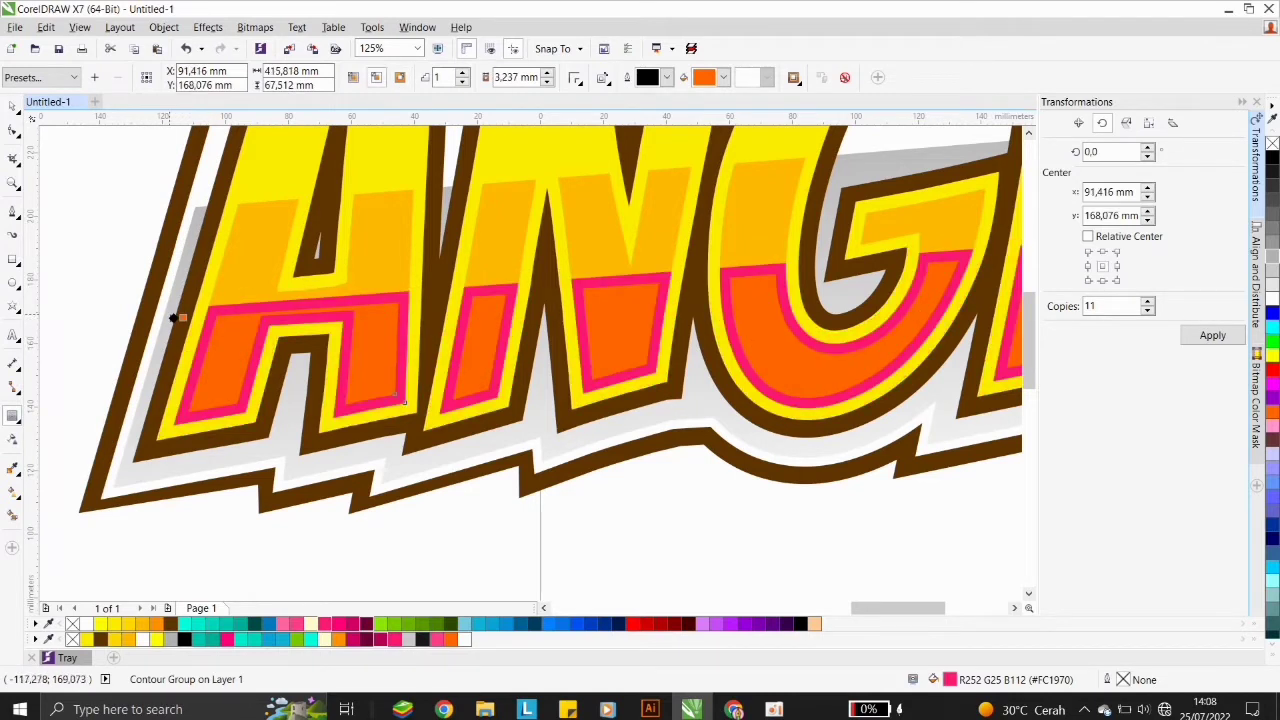
Break the widened contour apart and fill the orange inner shape with dark magenta #B50054.
click(12, 106)
key(ctrl+k)
click(64, 232)
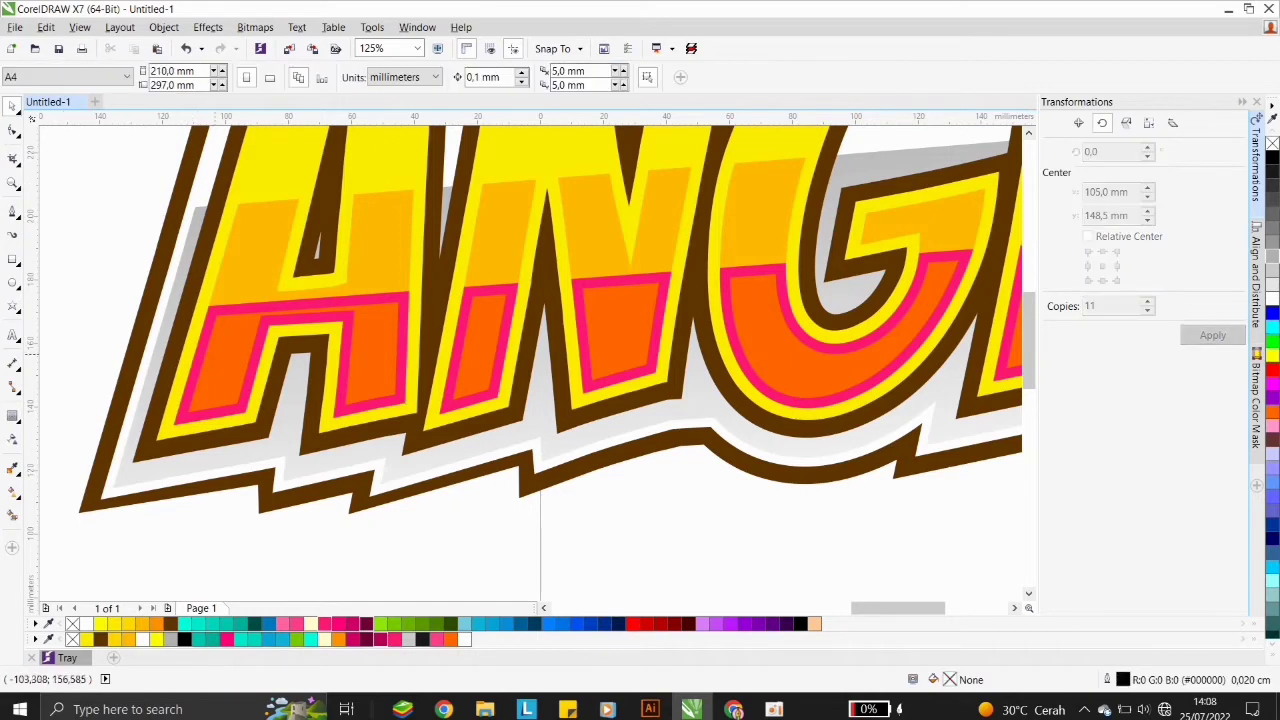
click(234, 350)
click(380, 639)
click(275, 550)
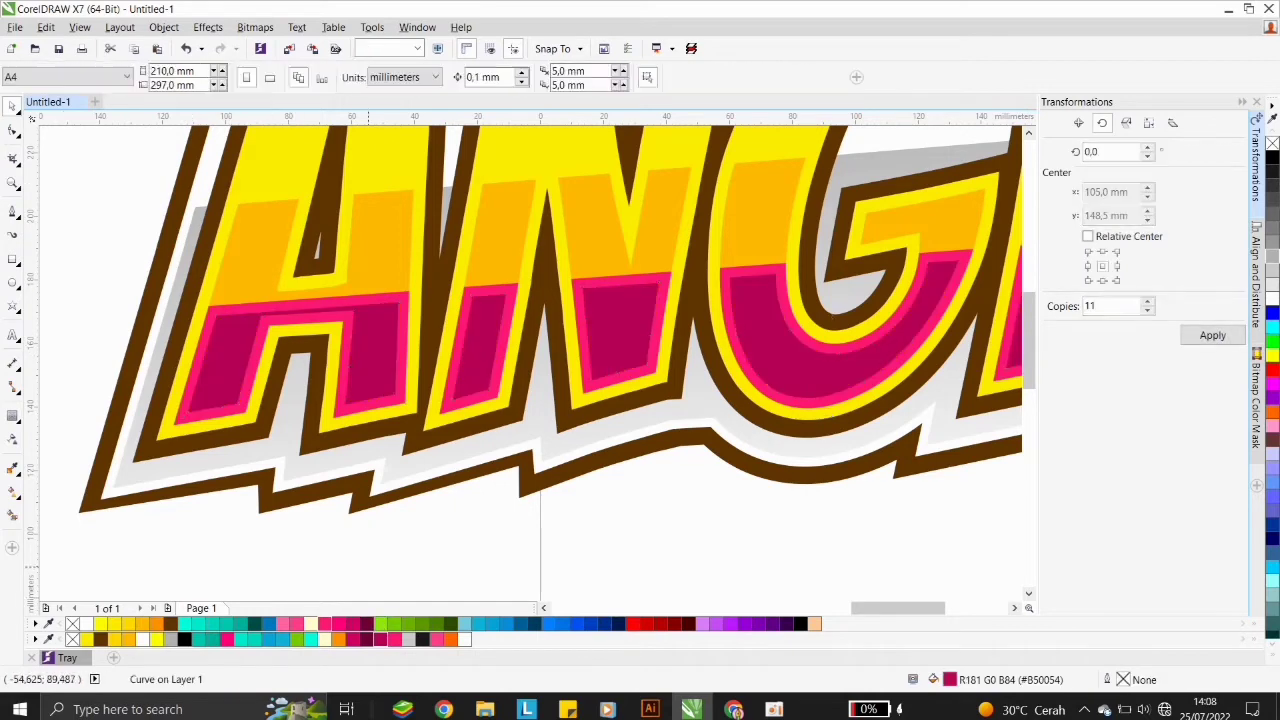
Draw a closed angular highlight with the Pen tool along the upper edge of the first A, about 53 × 49 mm.
scroll(387, 378, down, 2)
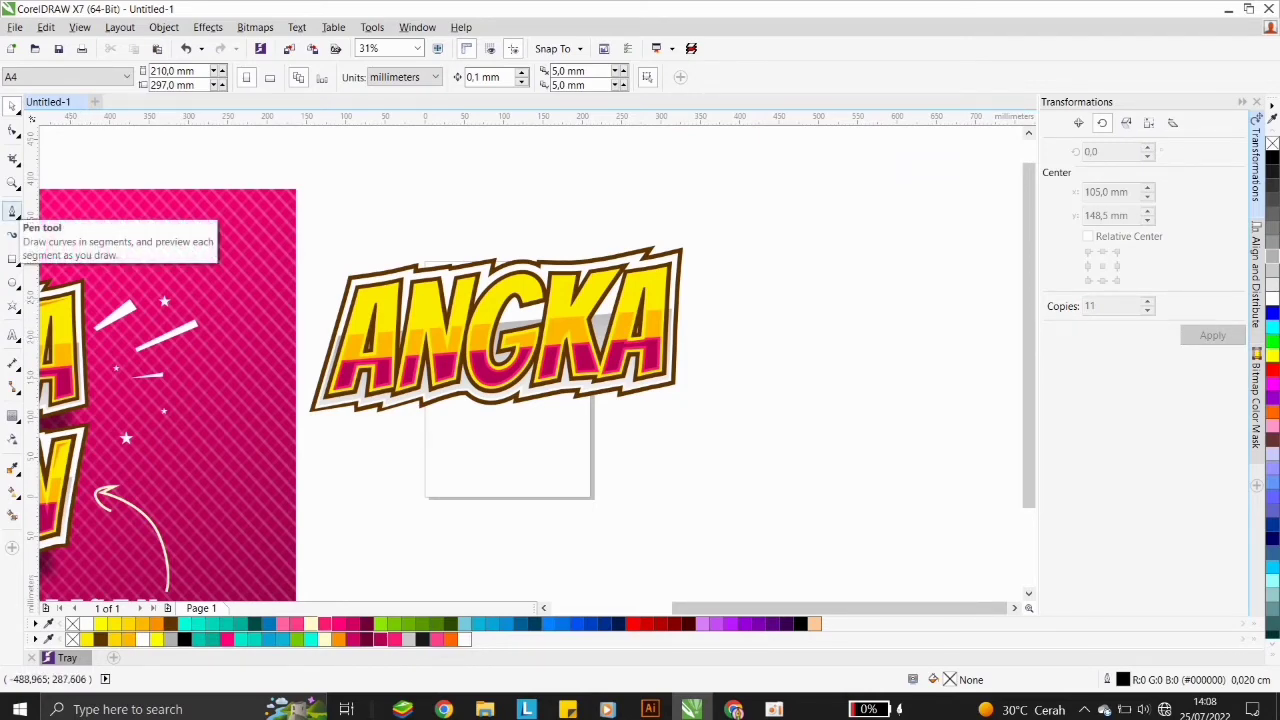
click(13, 211)
scroll(372, 292, up, 3)
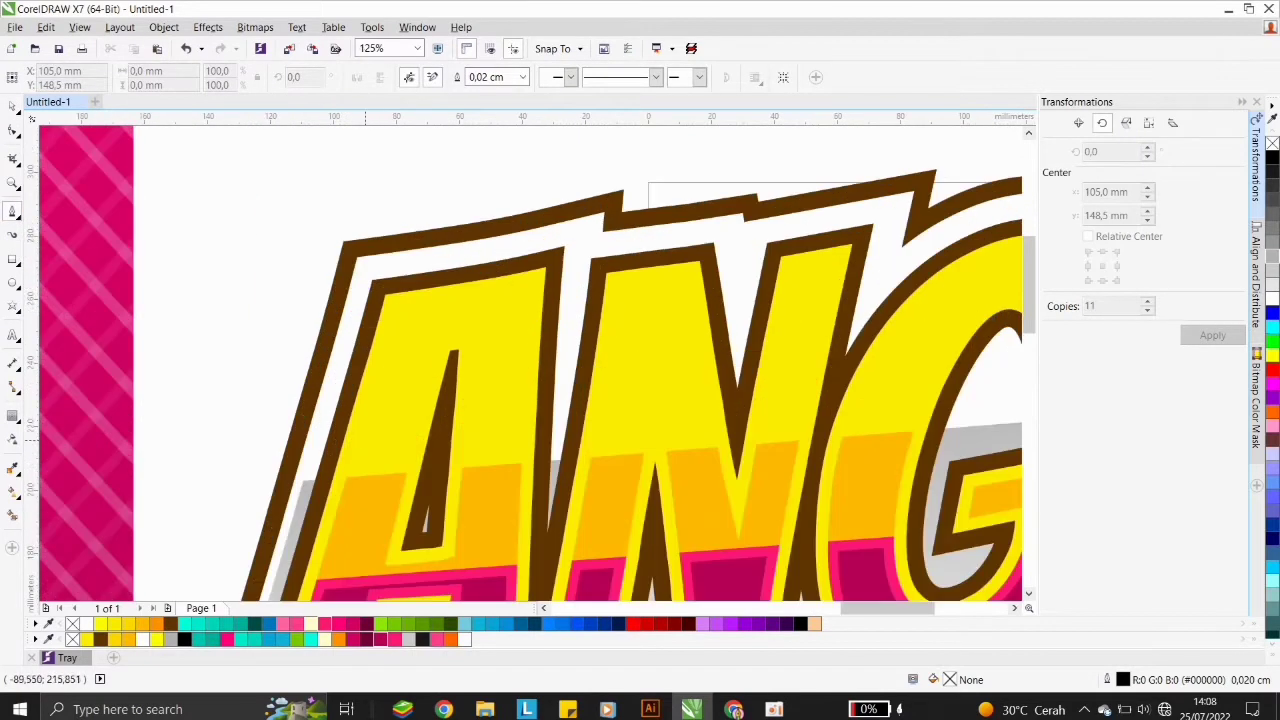
click(361, 442)
click(398, 311)
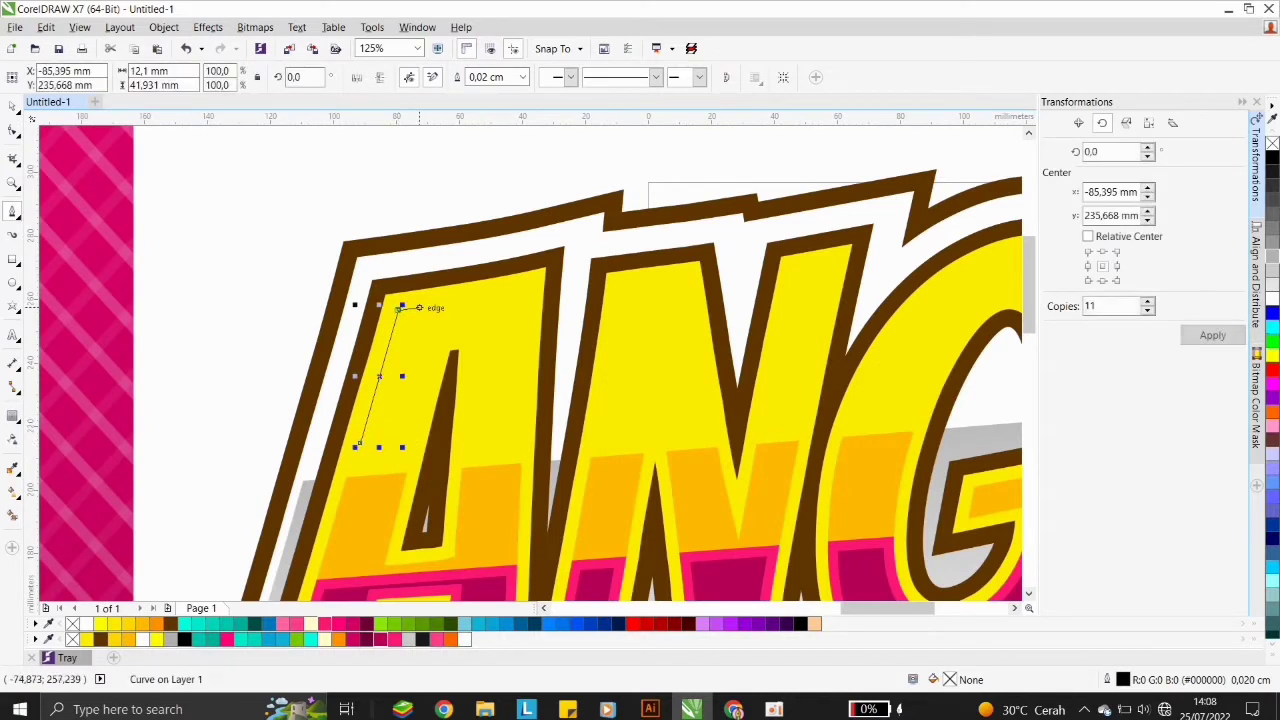
click(530, 287)
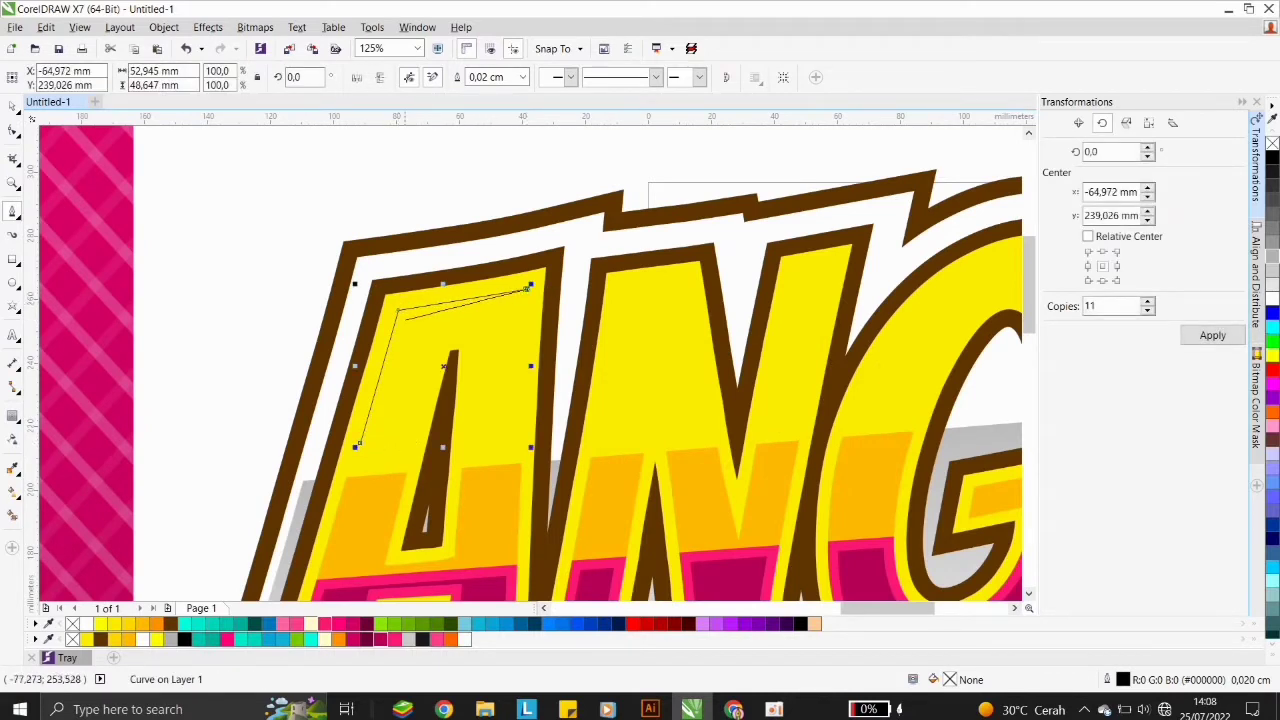
click(408, 320)
click(357, 443)
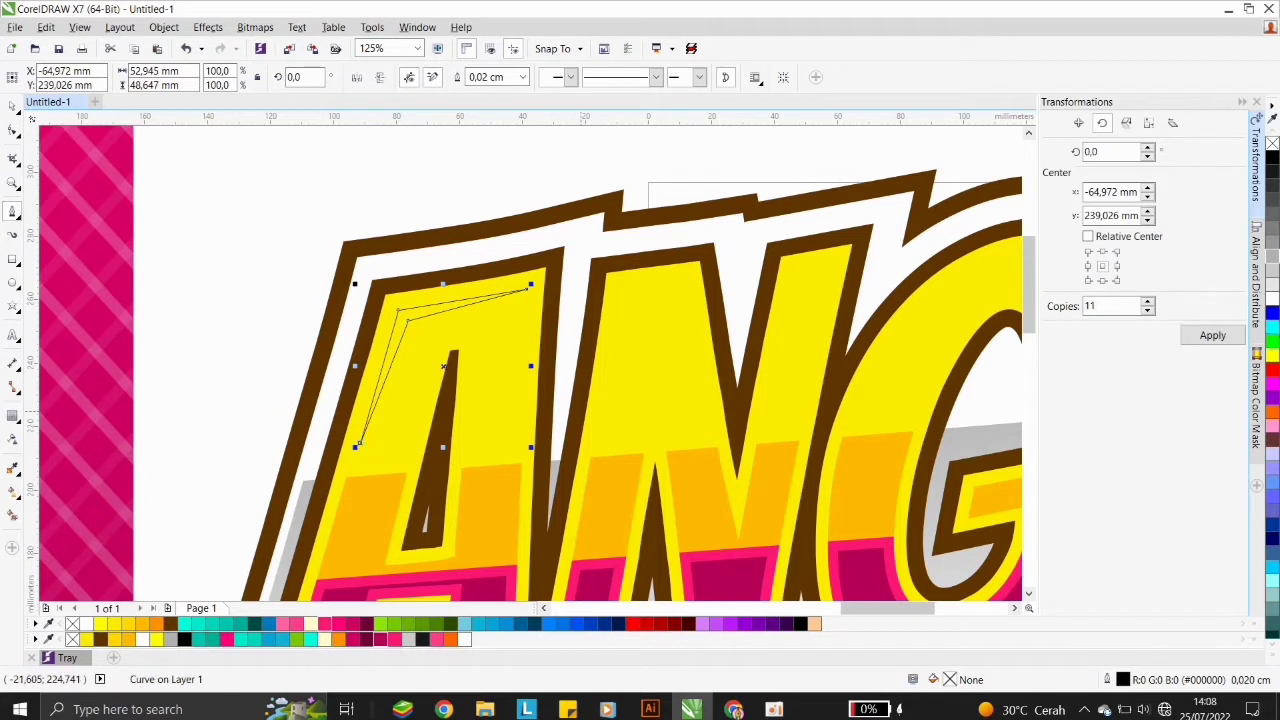
Draw a closed angular highlight about 29 × 50 mm along the upper edge of the N's first stem.
click(598, 432)
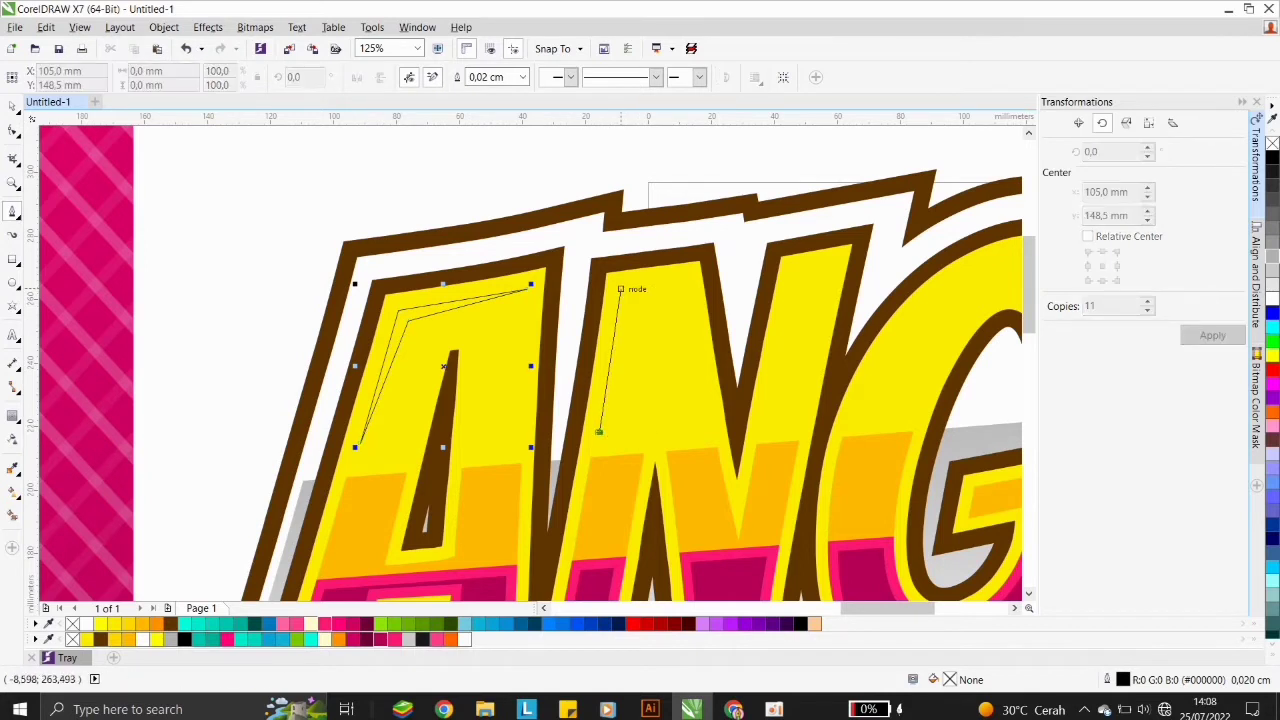
click(620, 284)
click(692, 271)
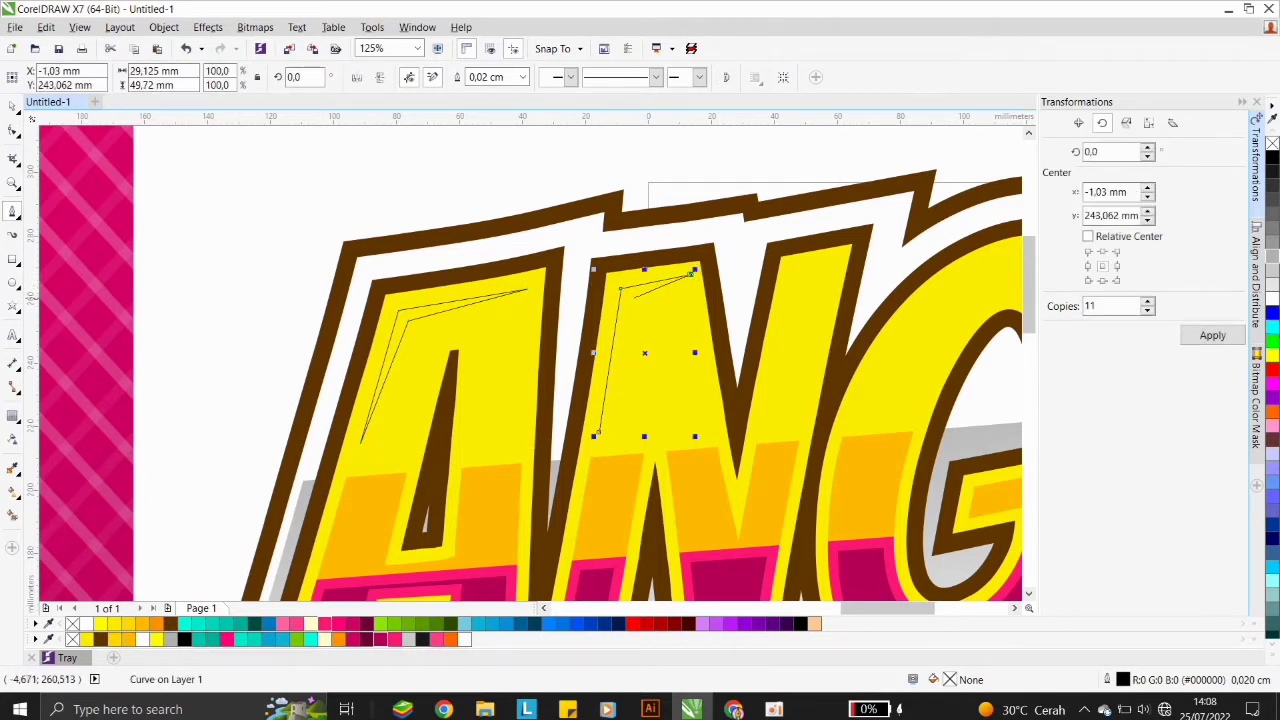
click(598, 432)
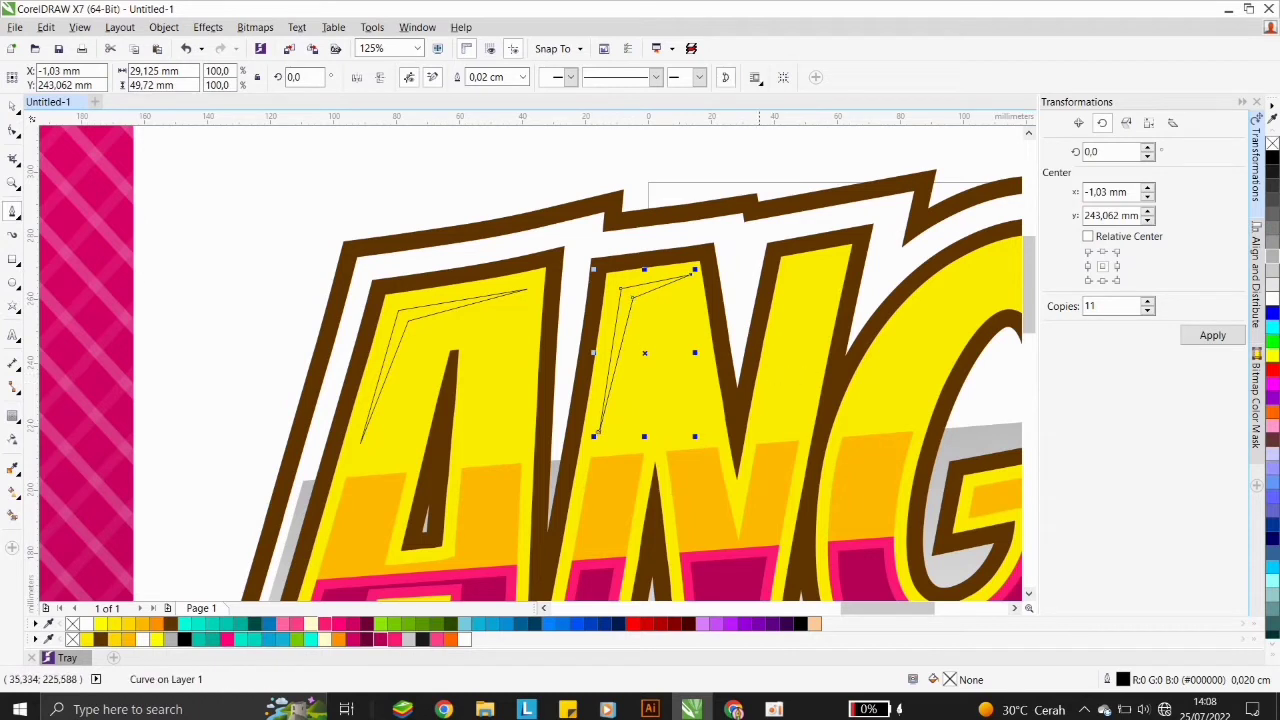
Draw a narrow closed highlight about 23 × 51 mm inside the upper part of the N's second stem.
click(765, 420)
click(790, 265)
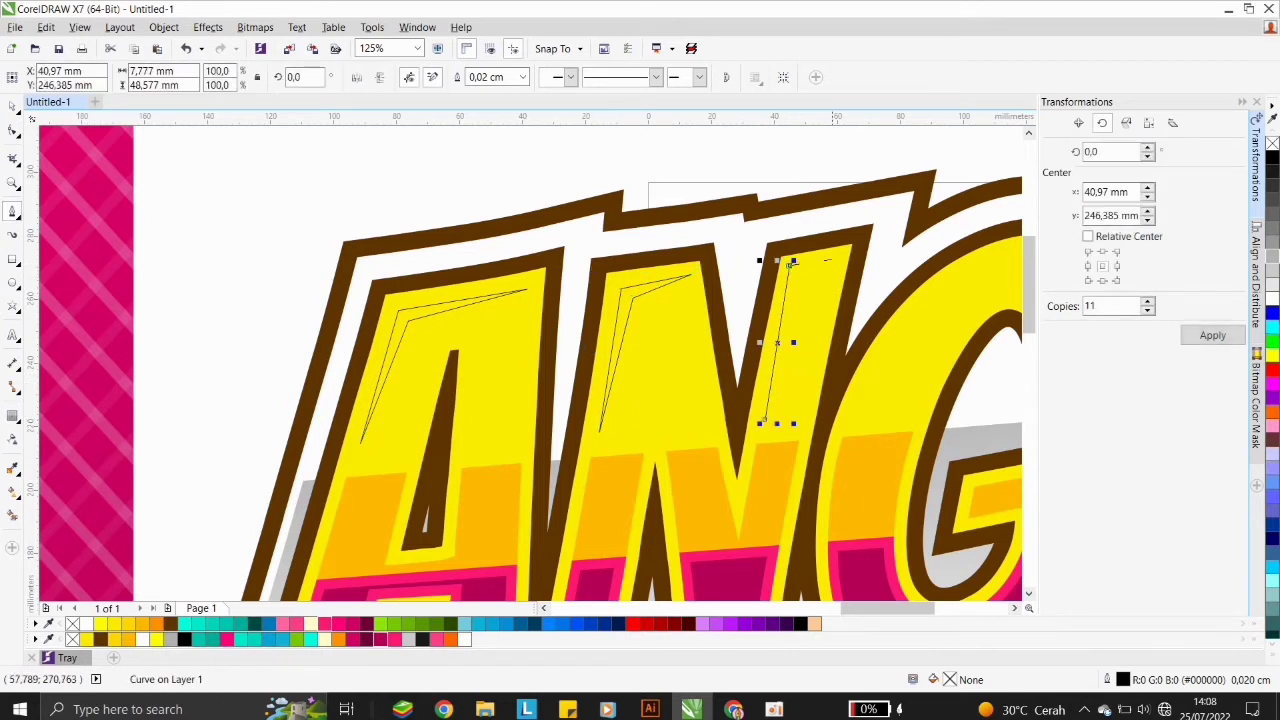
click(840, 254)
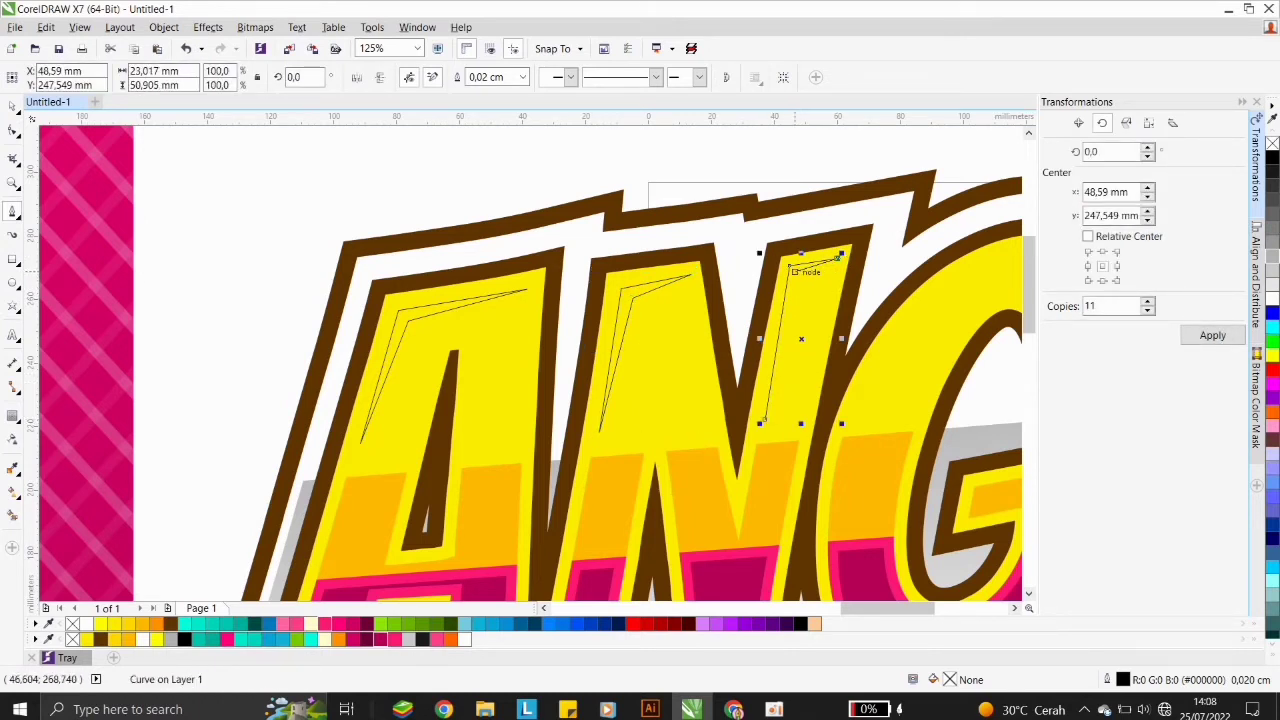
scroll(797, 270, up, 2)
click(798, 271)
click(767, 418)
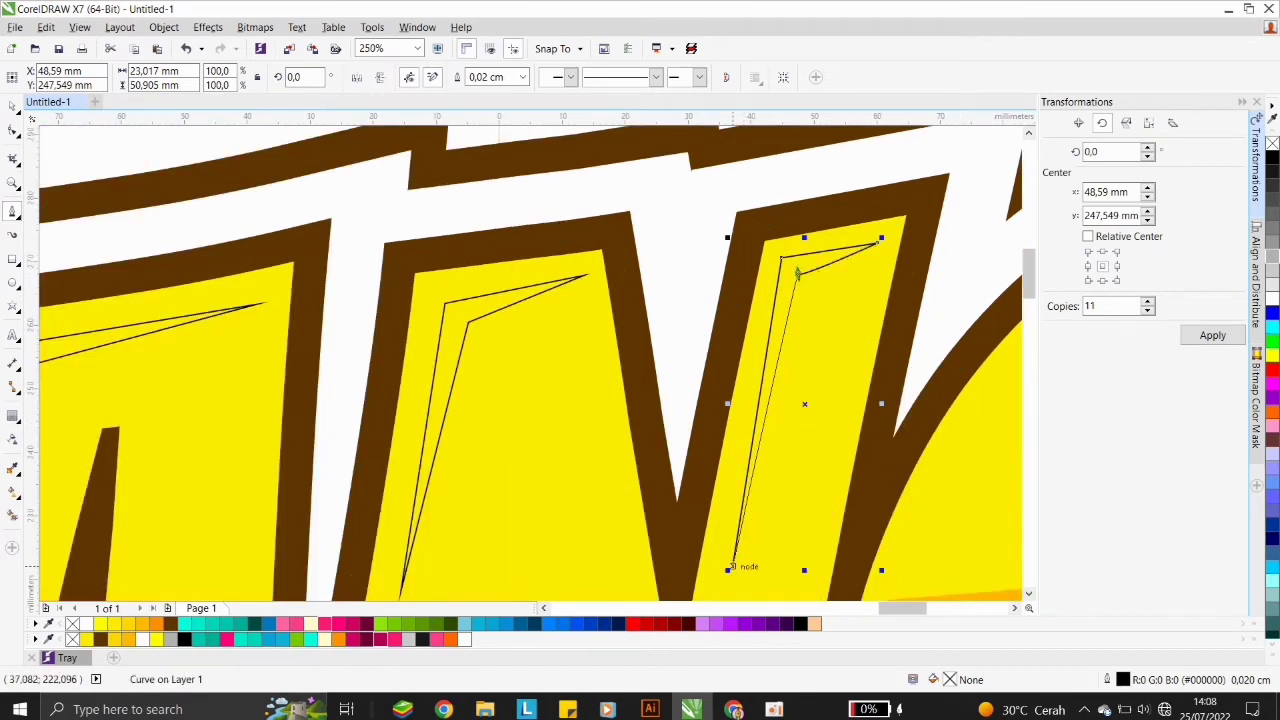
Draw a curved crescent highlight about 67 × 37 mm following the upper arc of the G.
scroll(330, 225, down, 2)
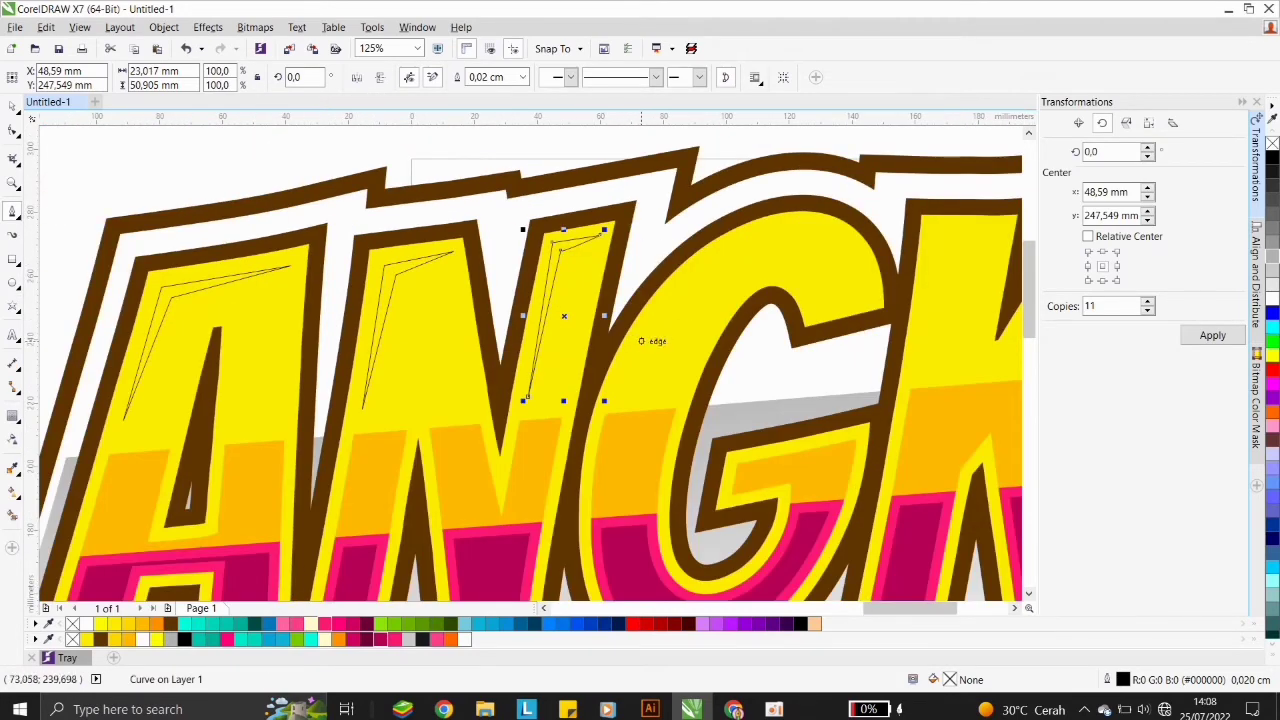
click(641, 341)
drag(743, 234, 822, 214)
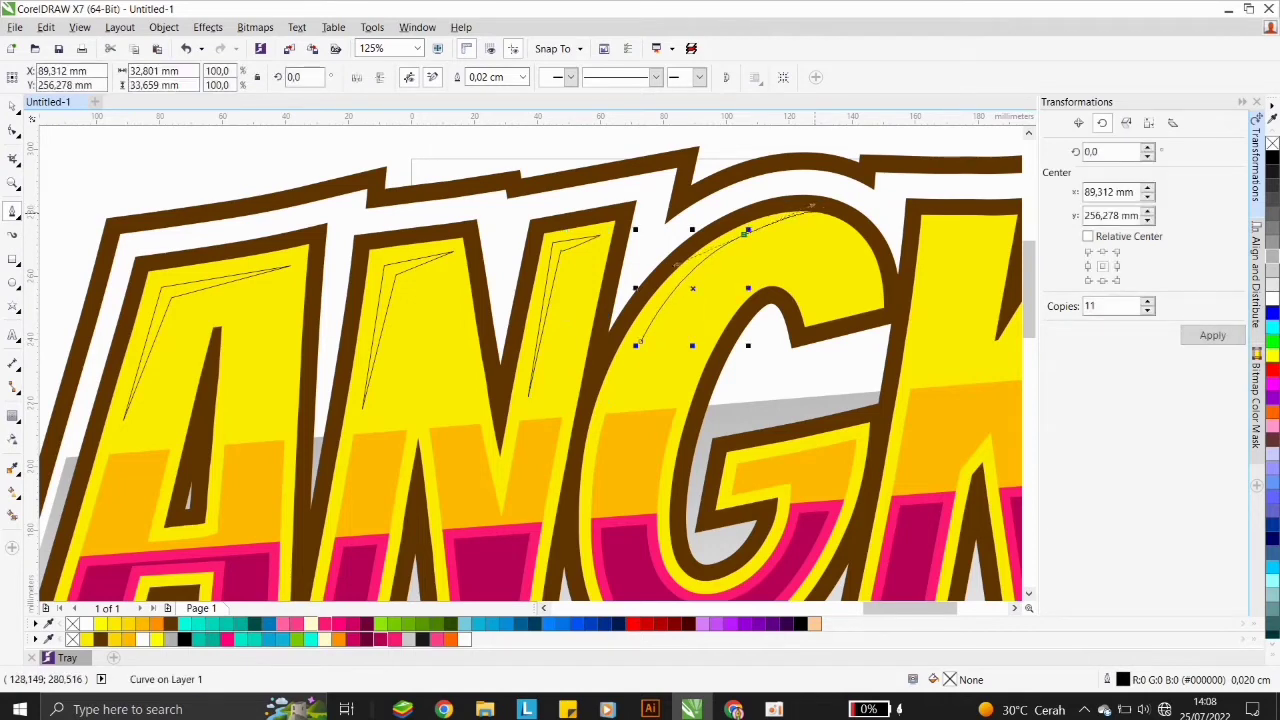
scroll(822, 214, up, 2)
click(885, 268)
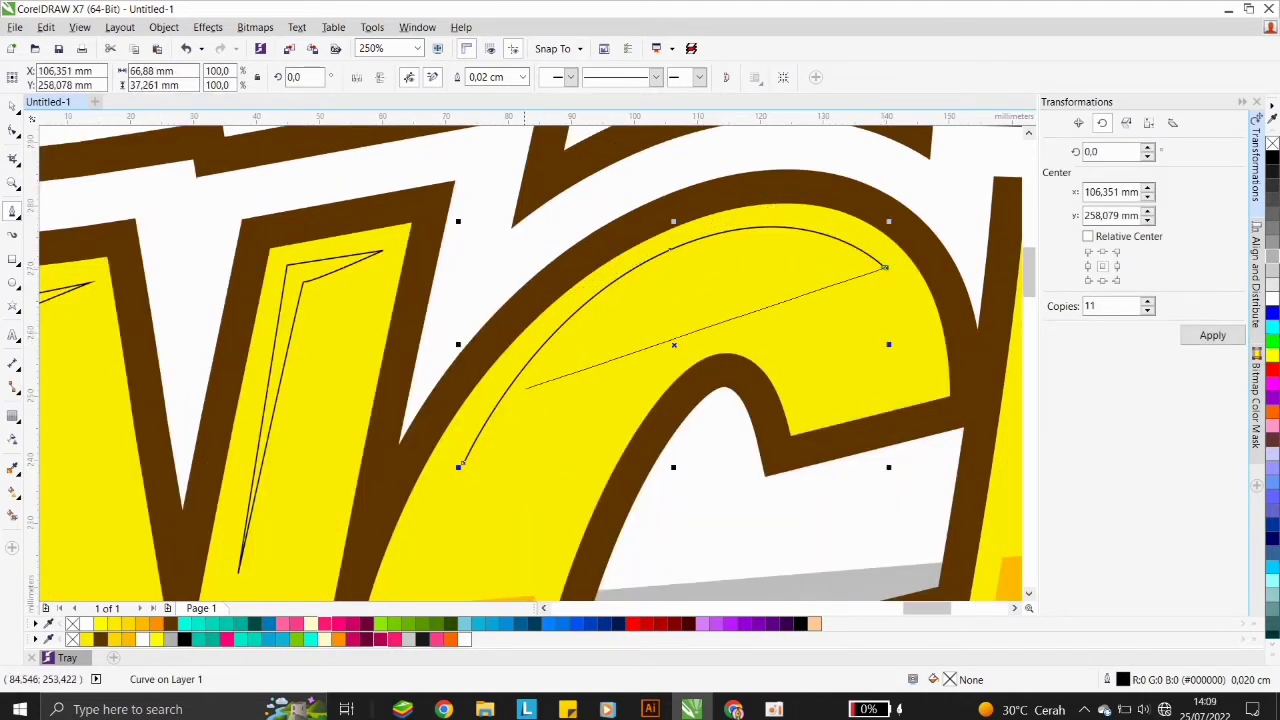
drag(458, 466, 680, 132)
Draw a closed angular highlight about 26 × 36 mm inside the upper part of the K's vertical stem.
scroll(461, 208, down, 2)
scroll(625, 193, up, 2)
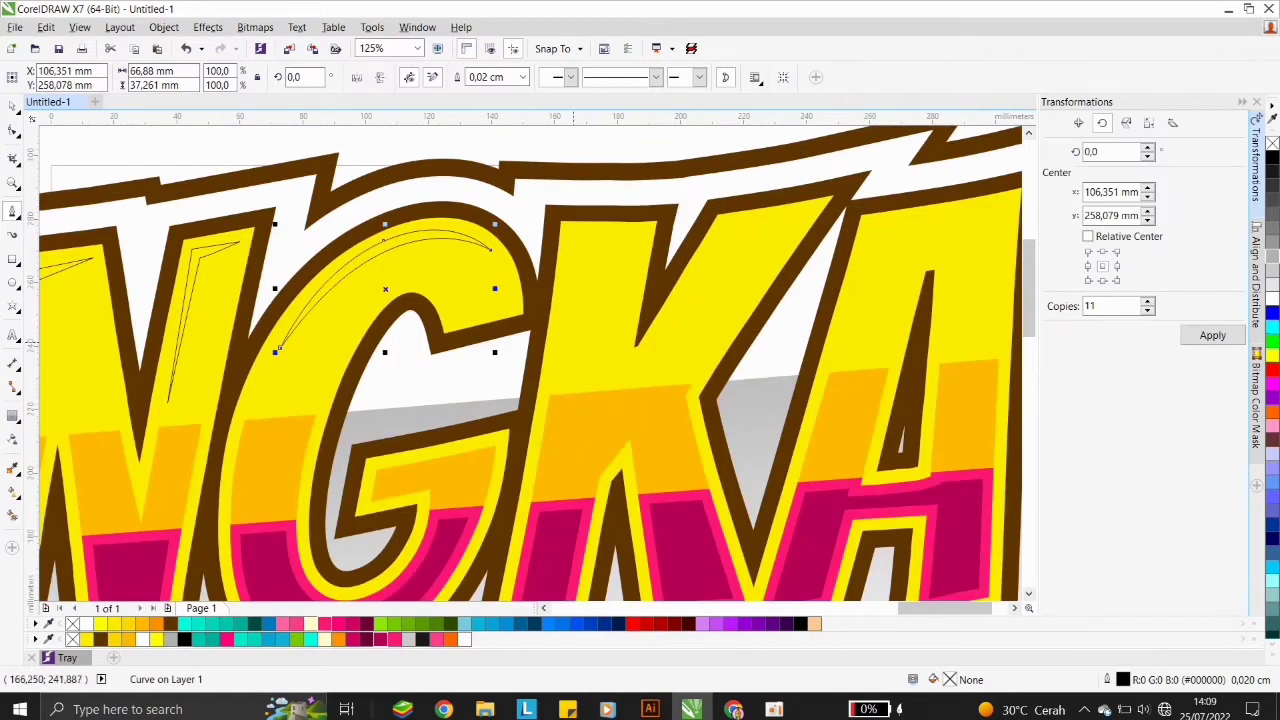
click(562, 344)
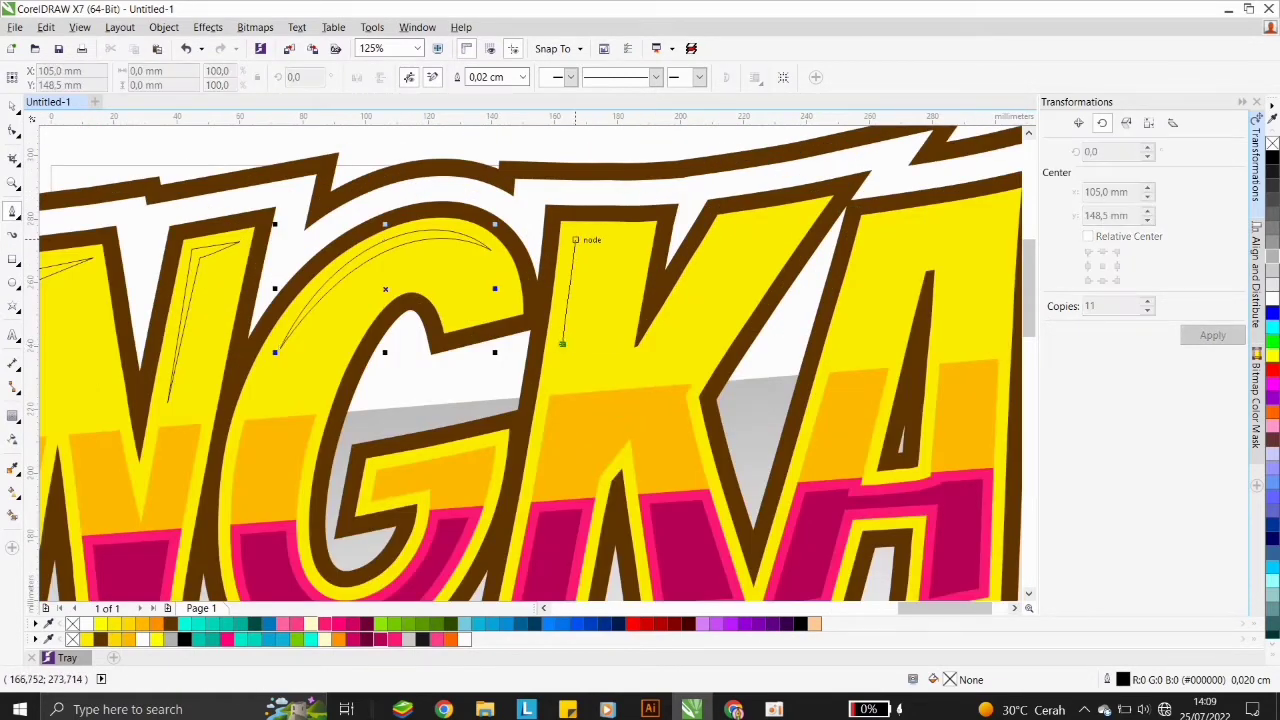
click(576, 234)
click(645, 229)
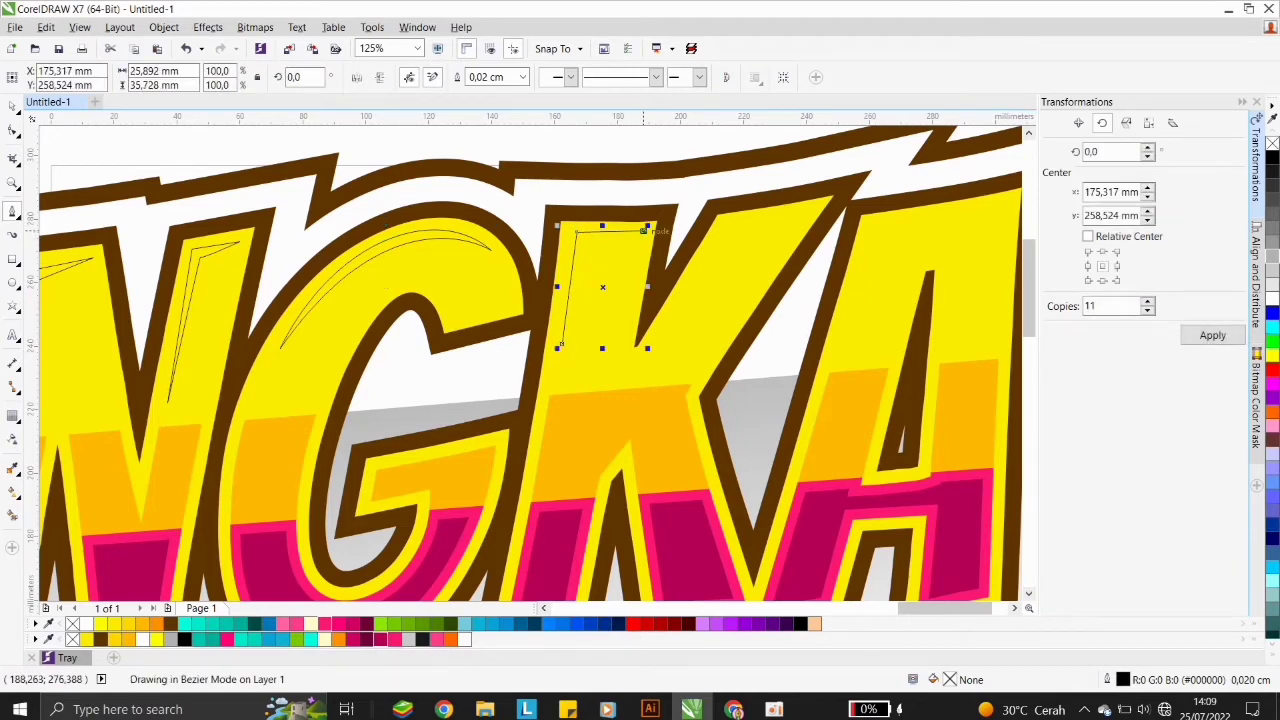
scroll(597, 240, up, 1)
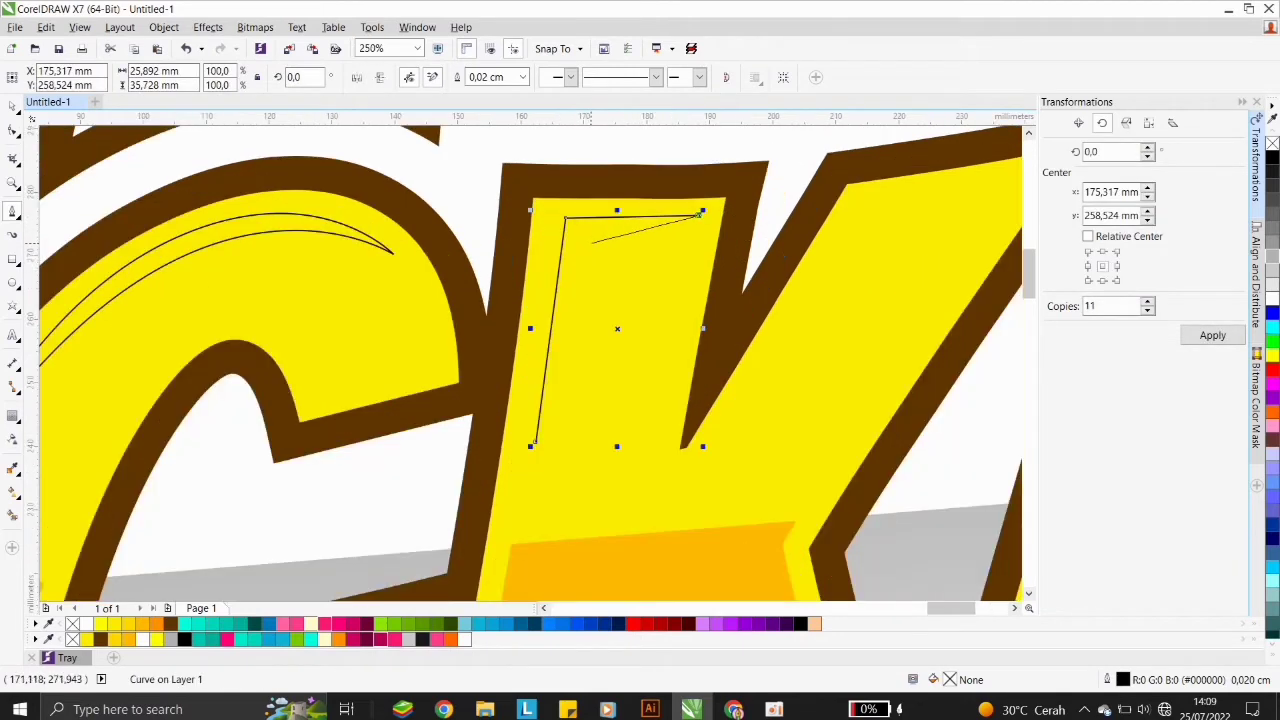
click(590, 243)
scroll(577, 328, down, 1)
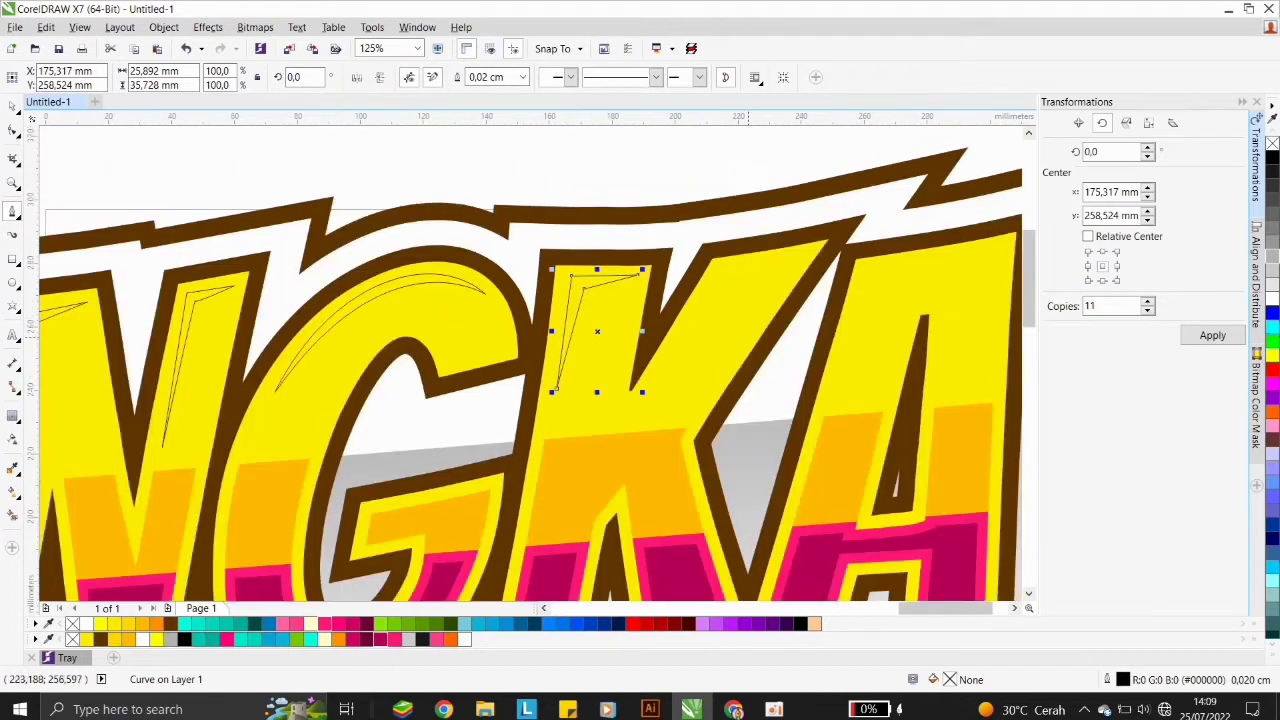
Draw a closed angular highlight about 46 × 40 mm along the upper edge of the K's diagonal arm.
scroll(747, 333, up, 1)
click(565, 428)
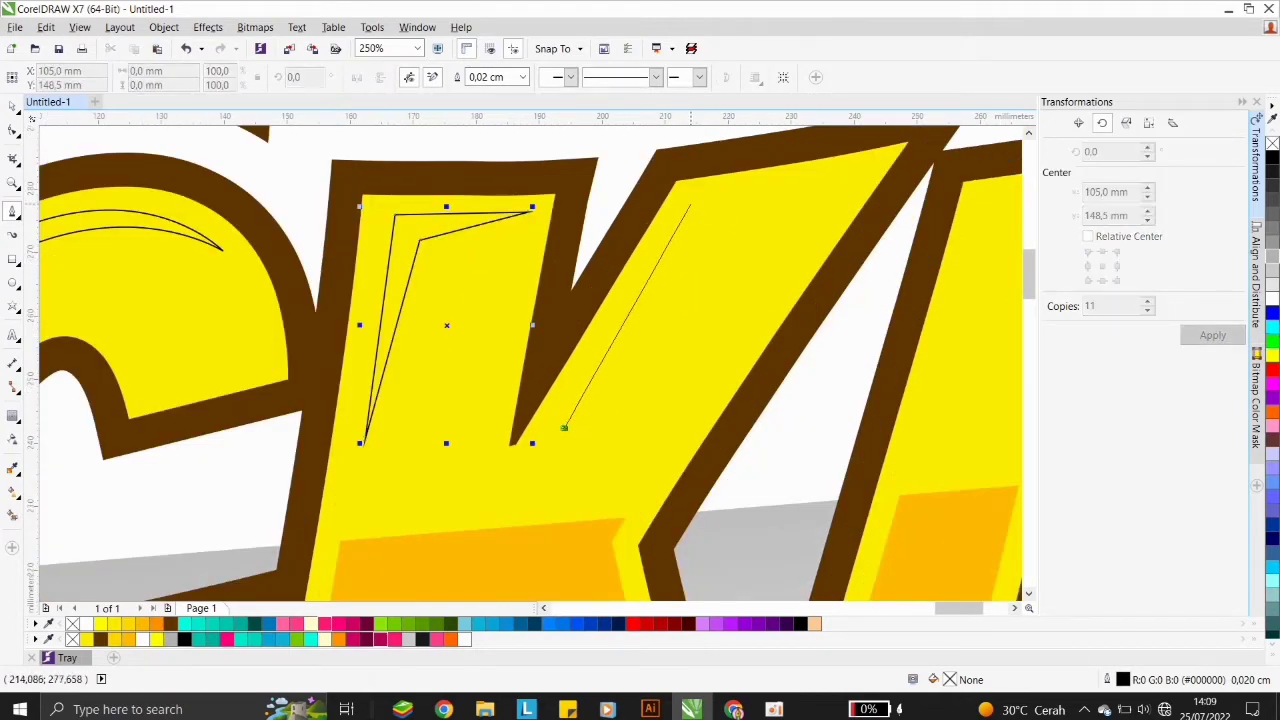
click(690, 201)
click(855, 175)
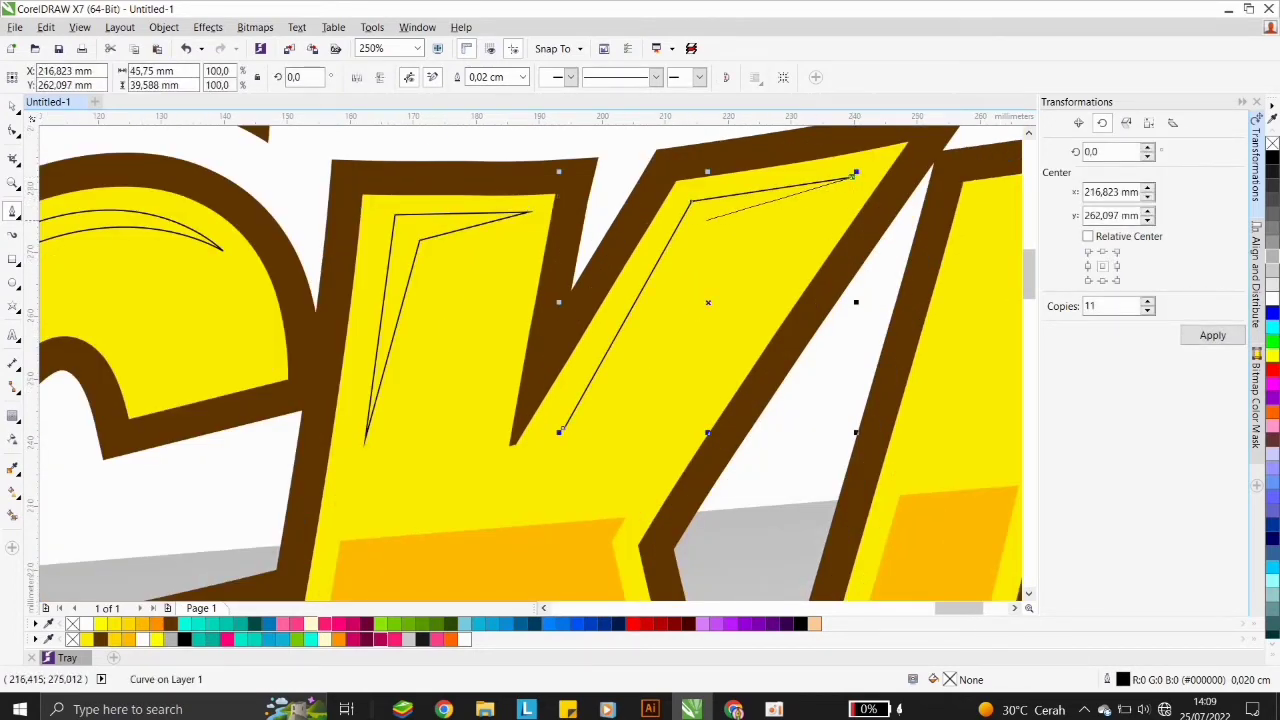
click(703, 218)
click(564, 428)
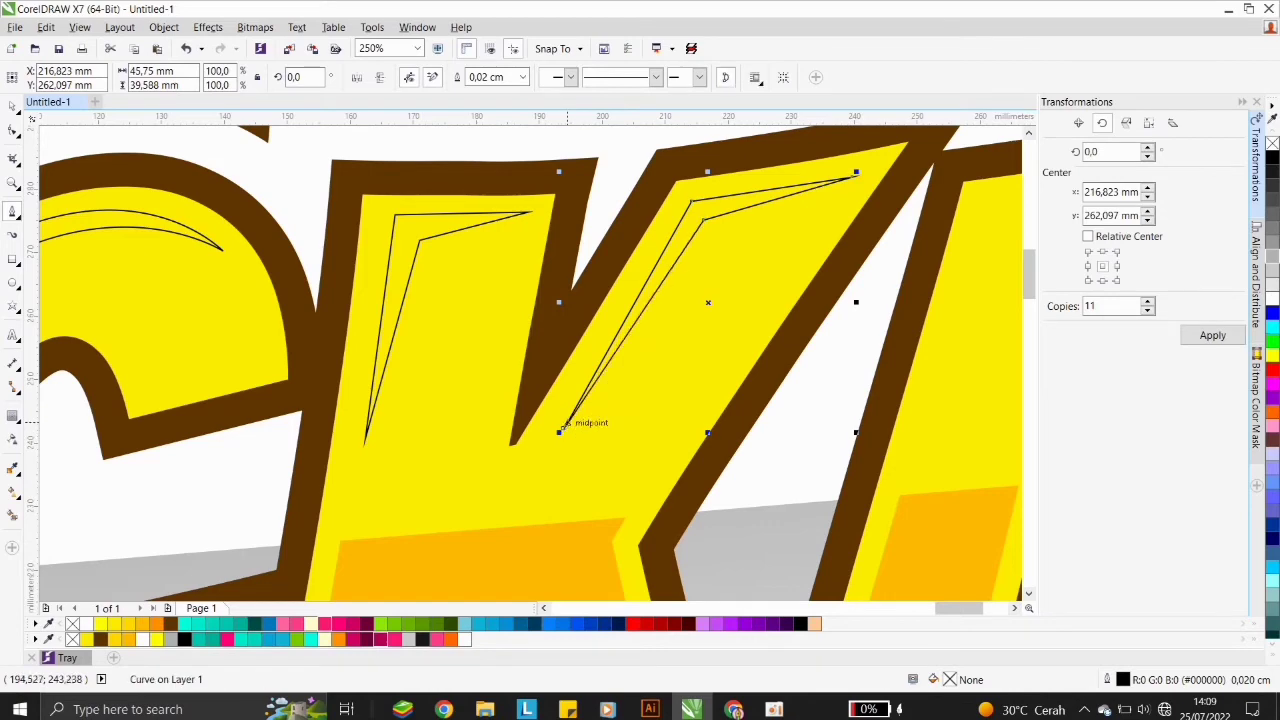
Draw a closed angular highlight about 51 × 40 mm along the upper edge of the last A.
scroll(360, 263, down, 2)
click(645, 343)
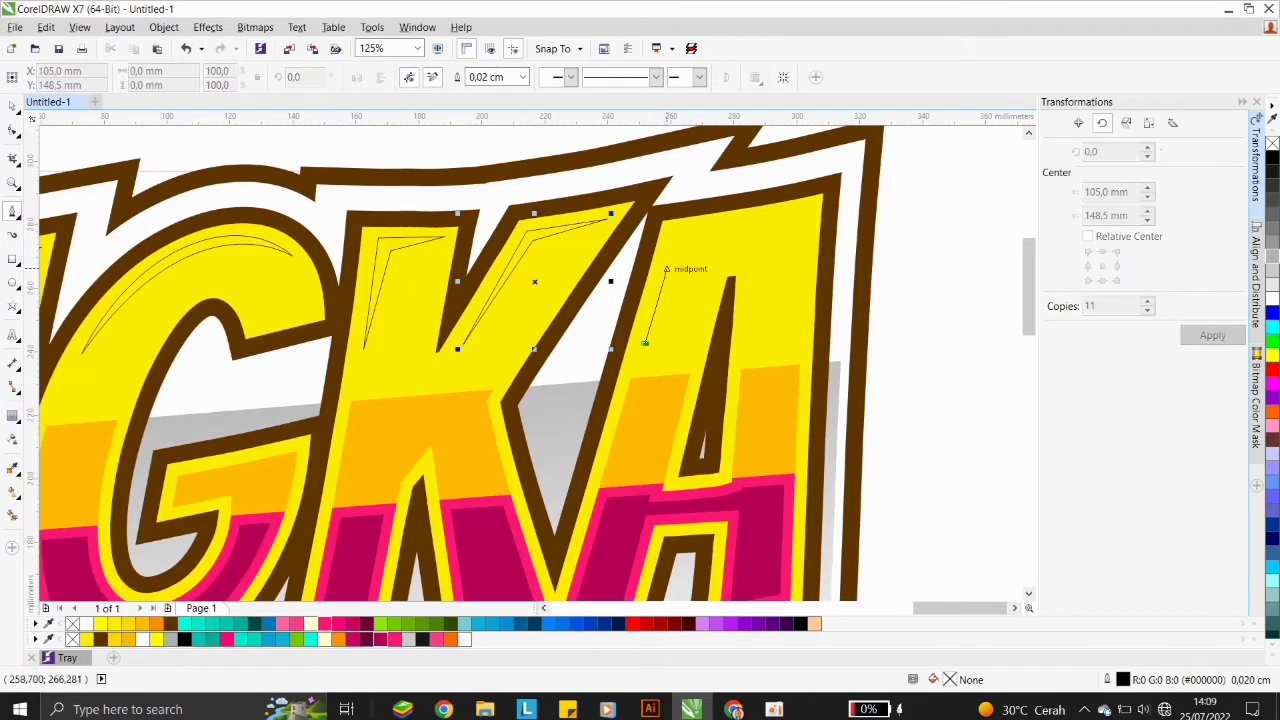
click(672, 229)
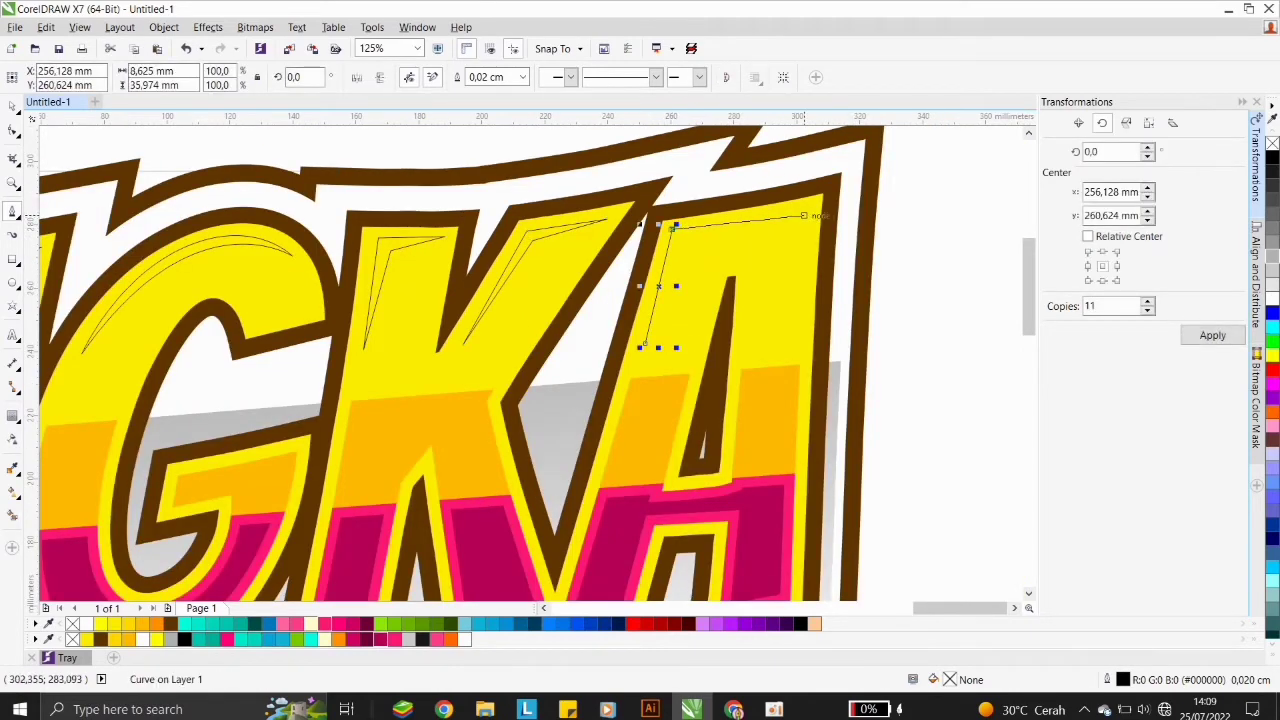
click(806, 212)
click(684, 240)
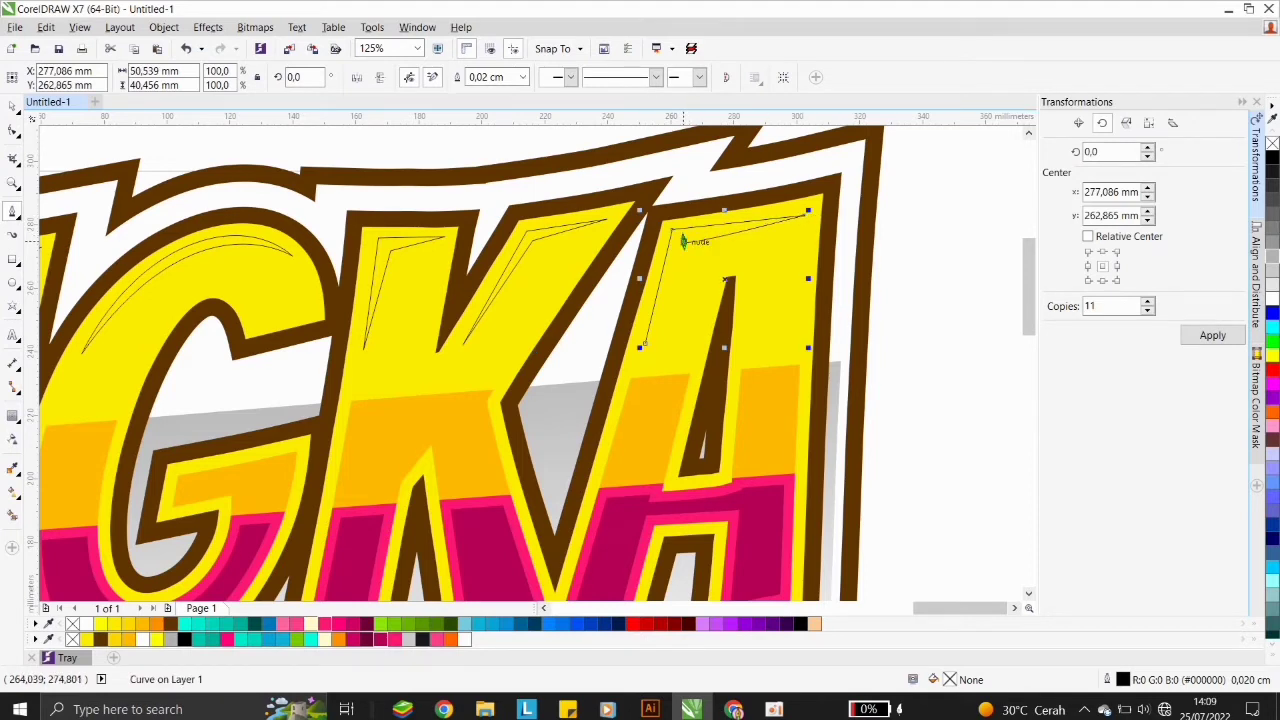
key(F10)
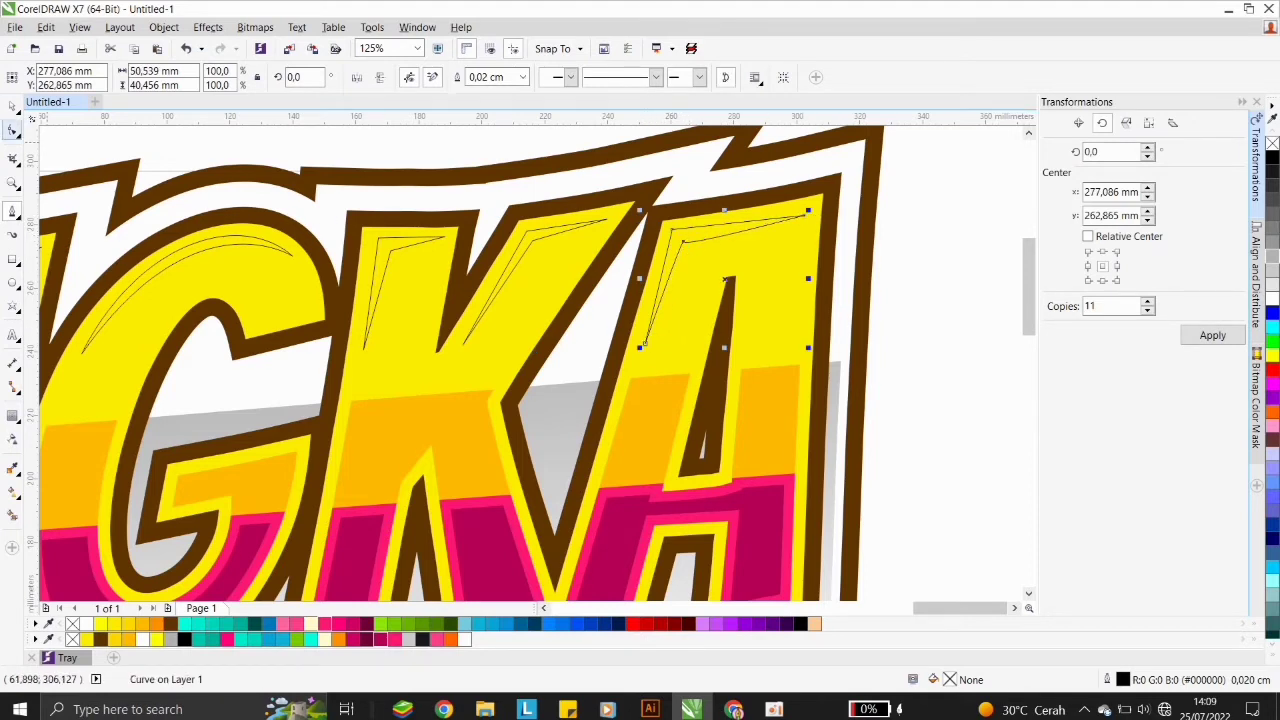
mouse_move(619, 190)
mouse_down()
mouse_move(902, 330)
mouse_move(598, 203)
mouse_move(610, 191)
mouse_up()
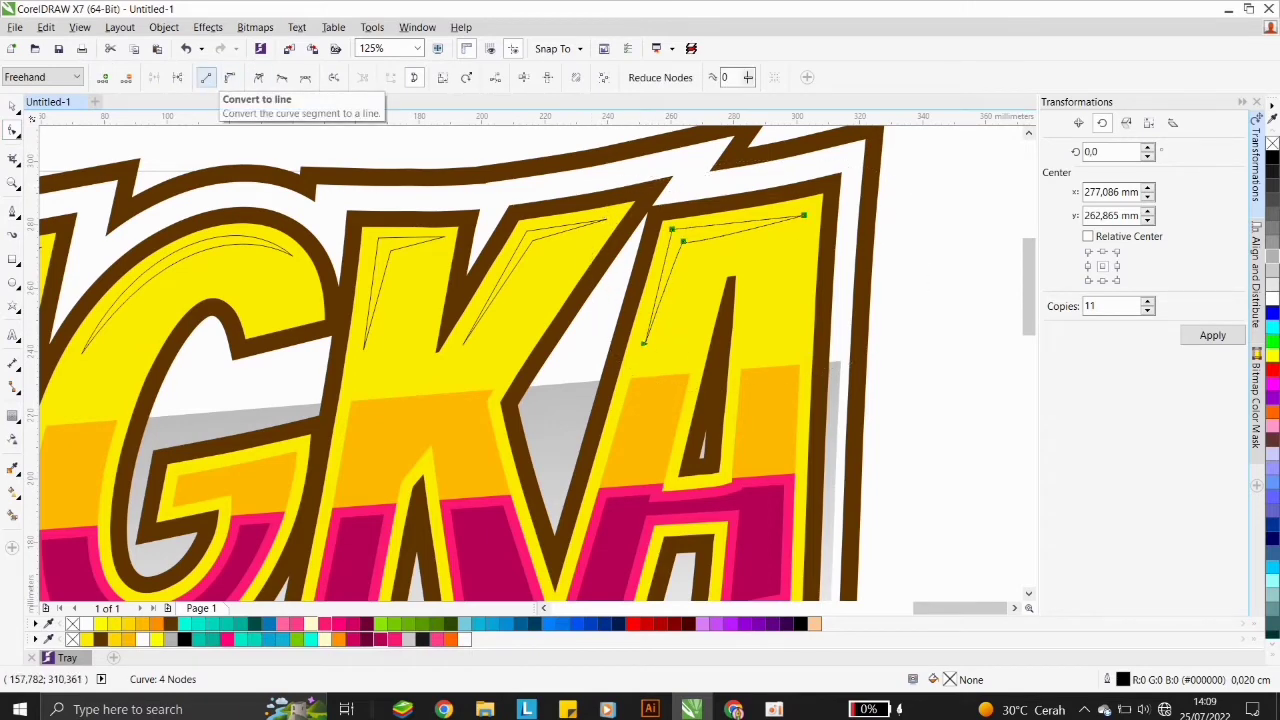
click(12, 105)
Fill all seven highlight shapes on the letters with orange #FF9100 and remove their outlines.
scroll(884, 275, down, 1)
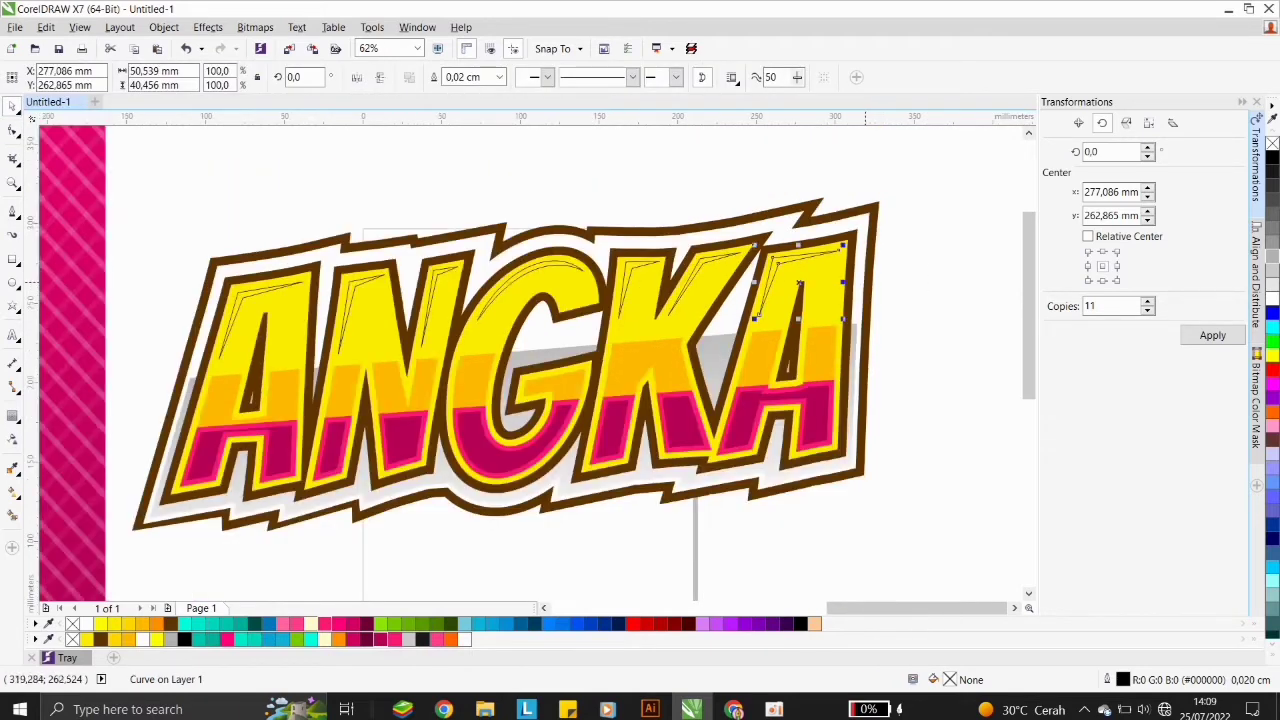
click(892, 270)
scroll(886, 271, down, 1)
drag(914, 208, 534, 328)
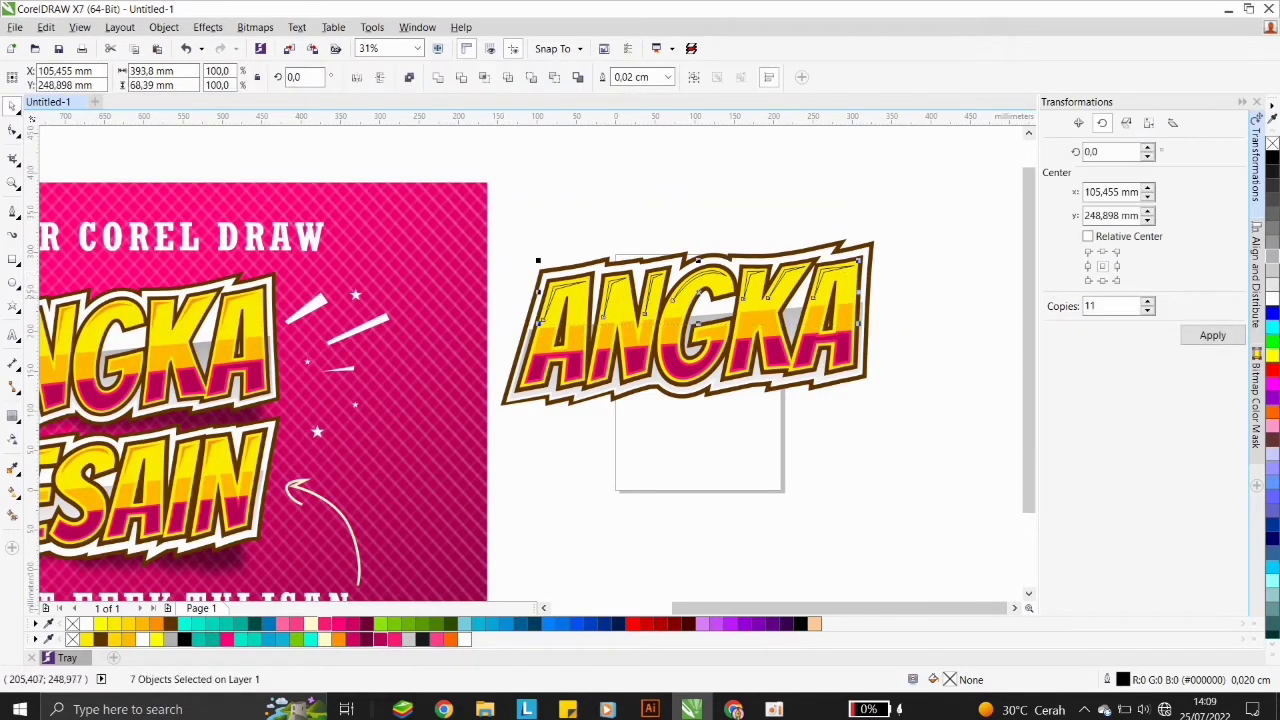
click(163, 624)
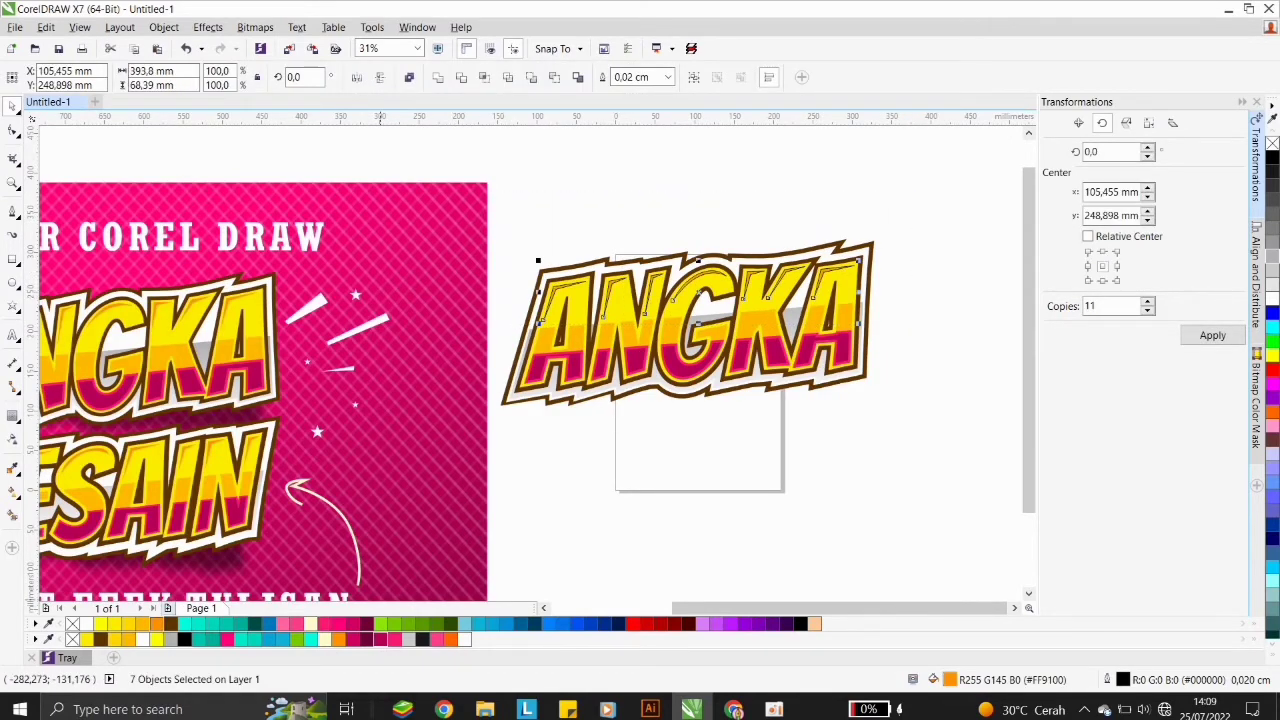
key(Escape)
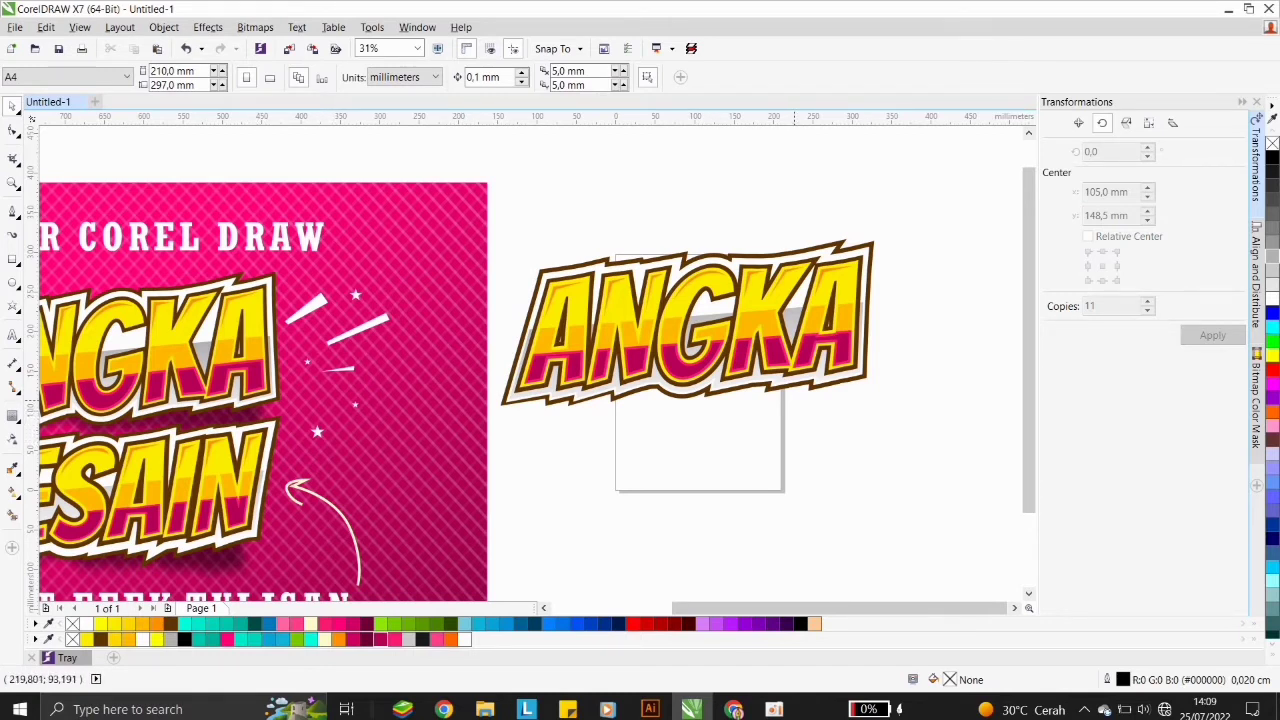
Try a white fill on a copy of the brown outer outline placed below the ANGKA text, and delete the copy.
click(866, 369)
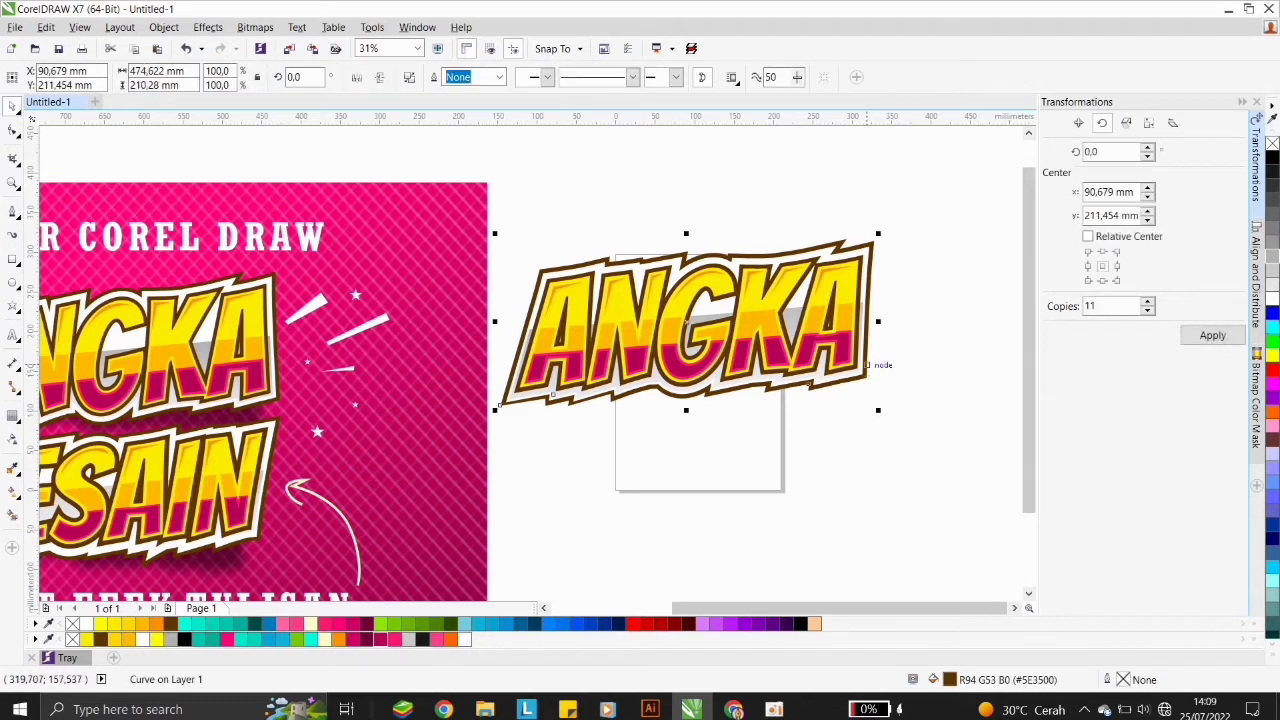
drag(866, 369, 880, 387)
key(ctrl+z)
drag(870, 242, 876, 392)
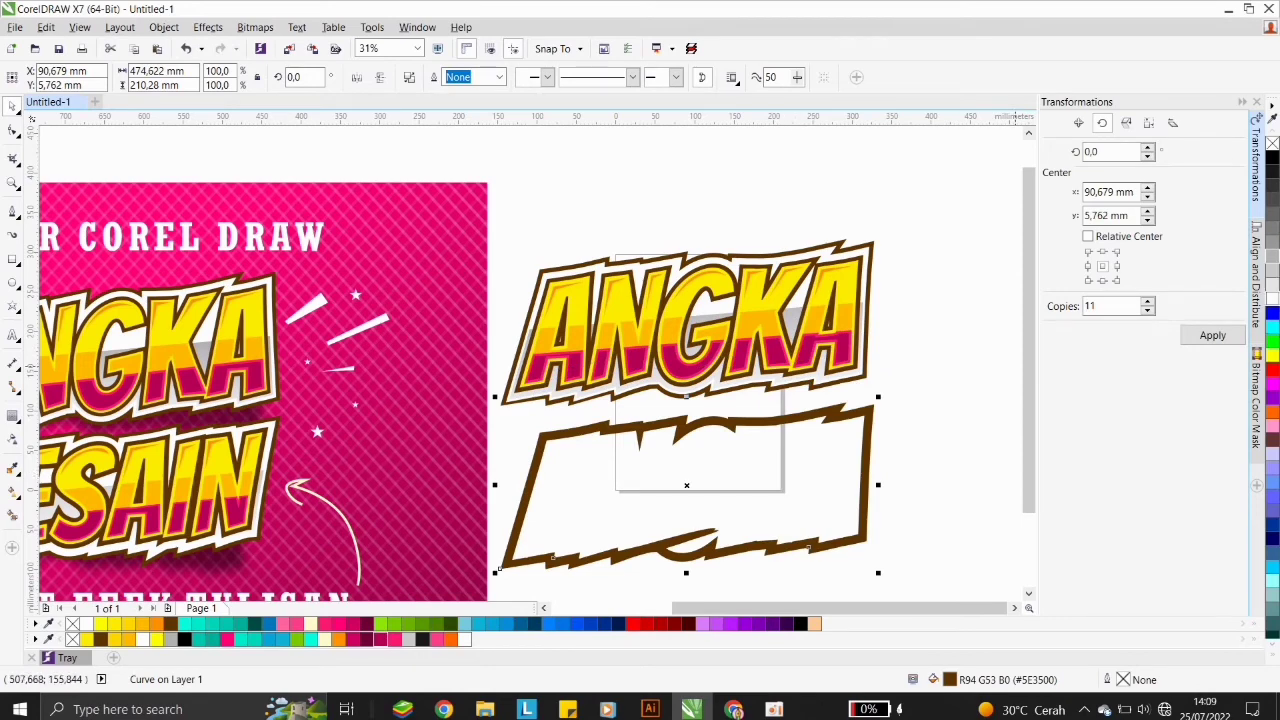
click(1272, 298)
click(1257, 290)
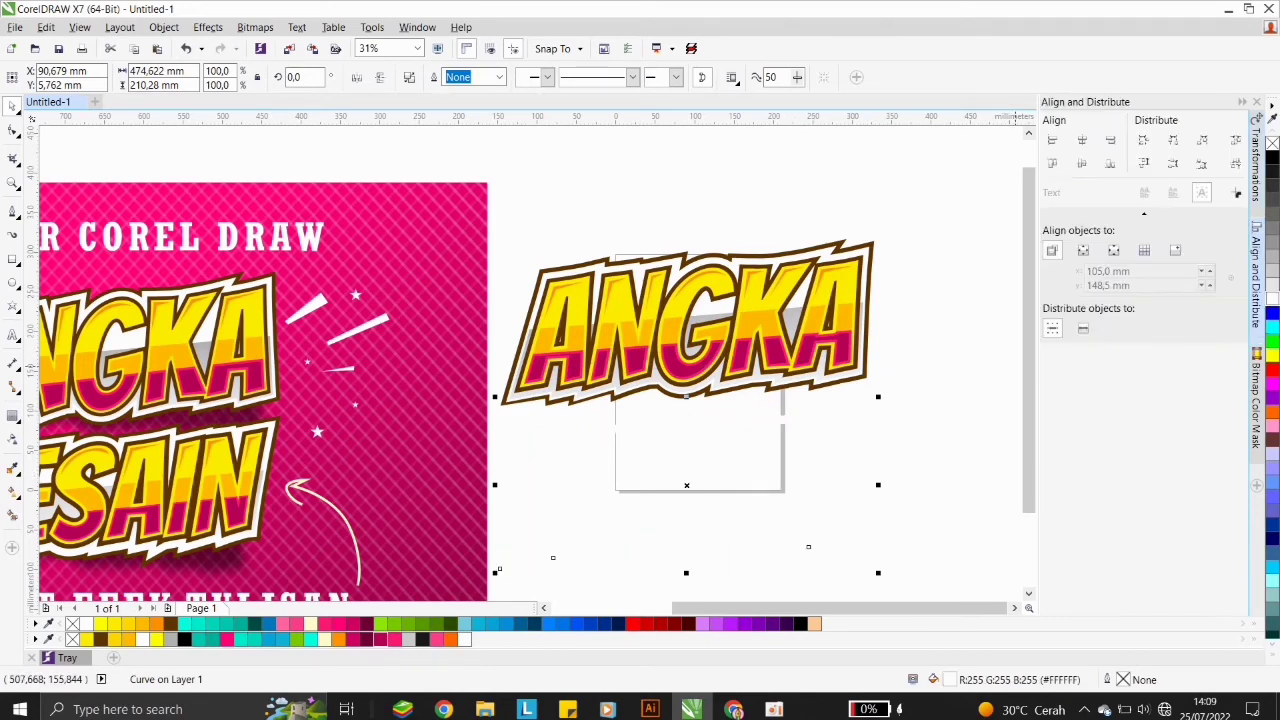
key(ctrl+z)
key(Delete)
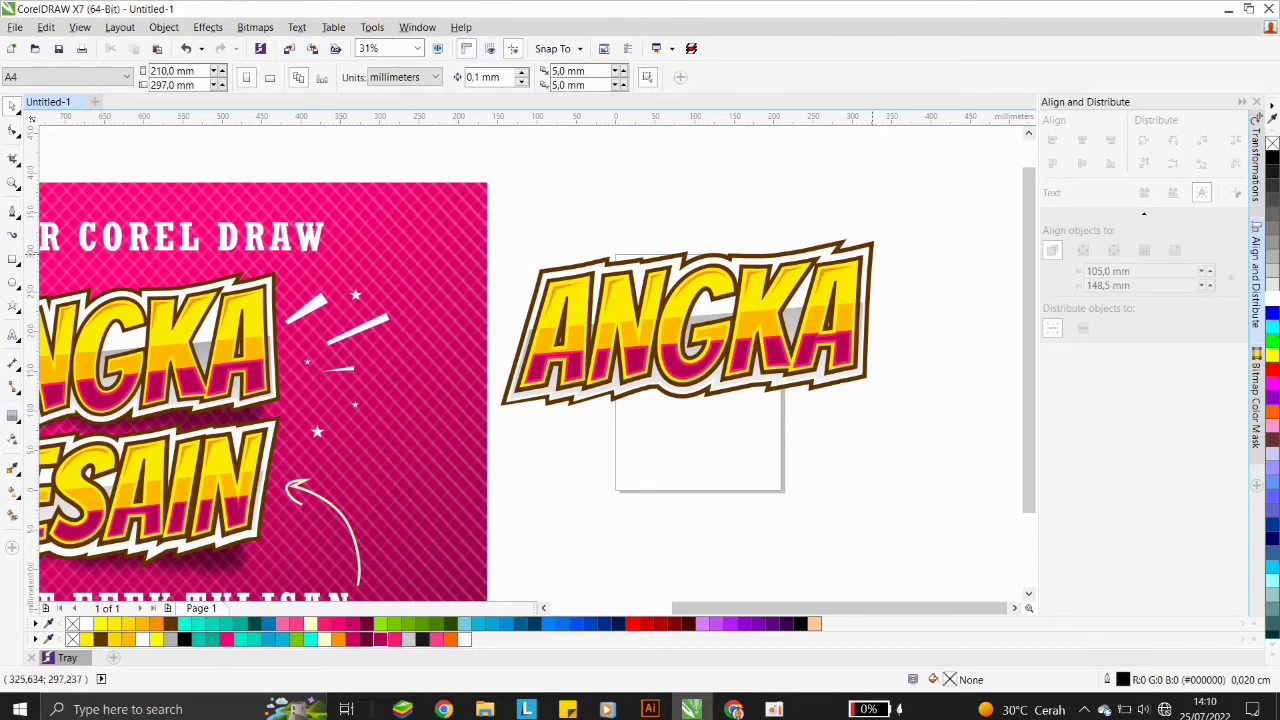
Place a copy of the solid outer silhouette below the ANGKA text and fill it with black.
drag(866, 255, 868, 414)
click(1272, 270)
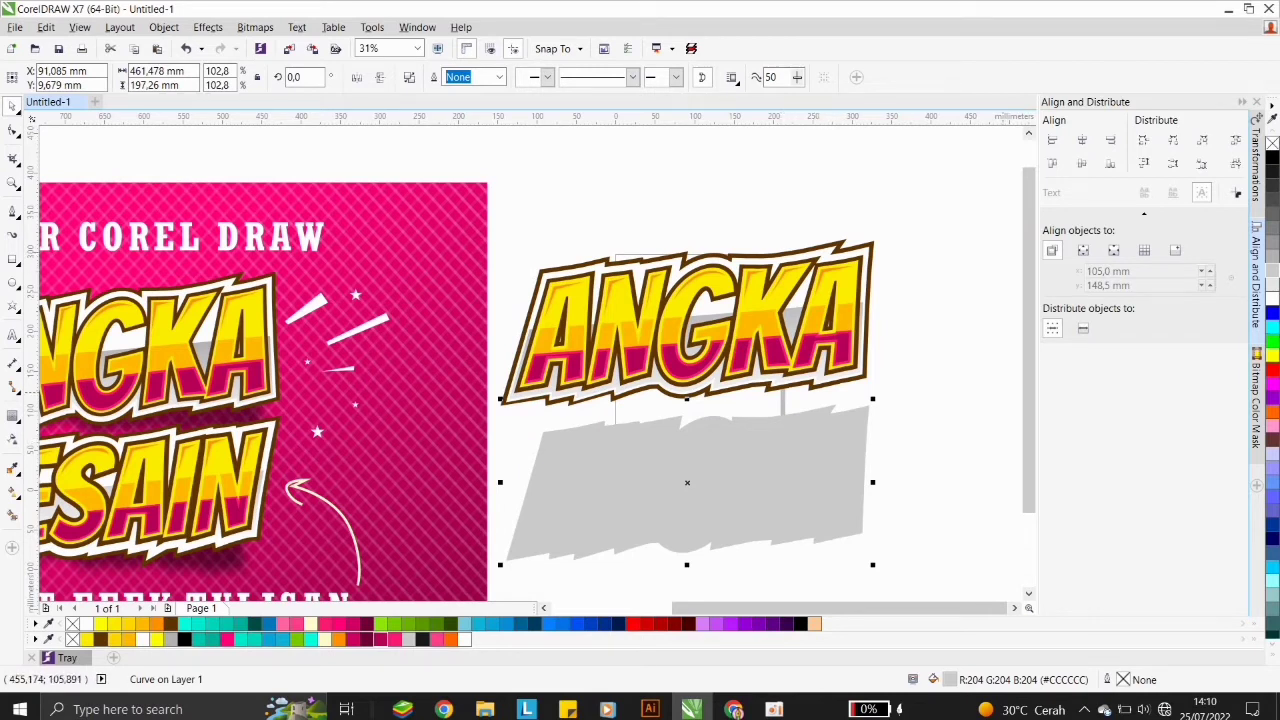
click(1272, 157)
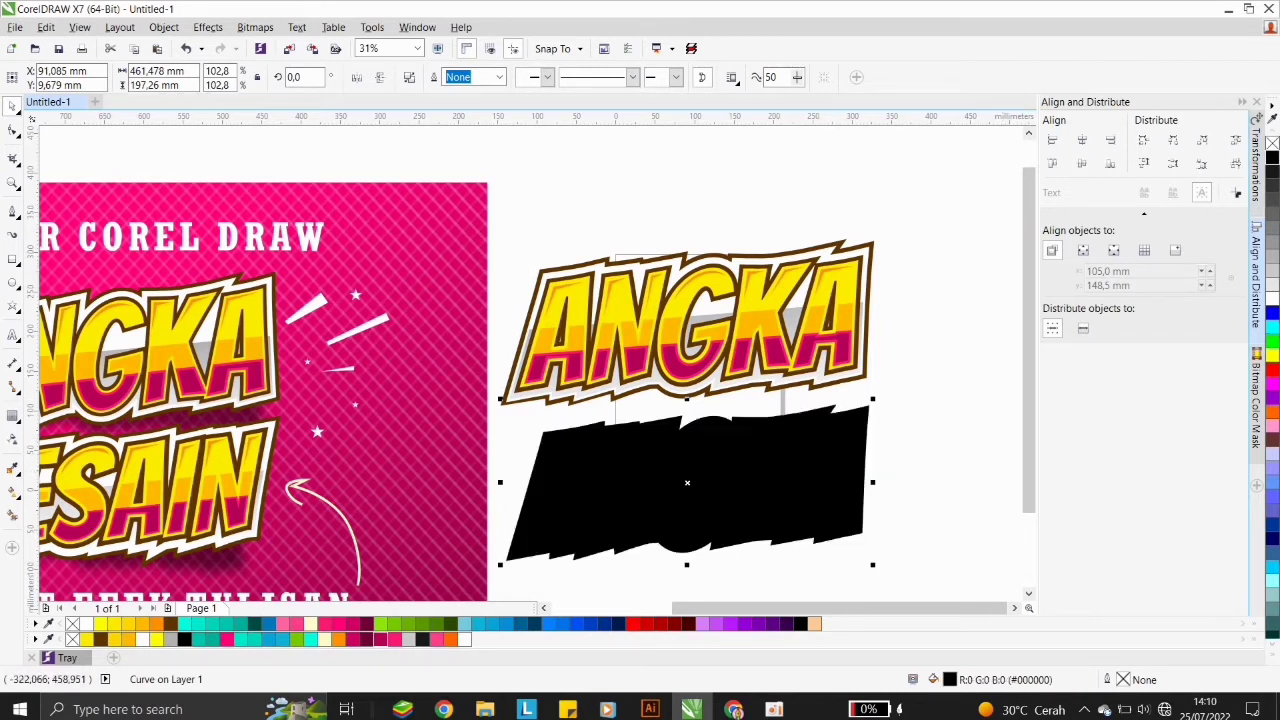
Convert the black silhouette to a 100 dpi RGB (24-bit) bitmap with anti-aliasing and a transparent background.
click(255, 27)
click(297, 46)
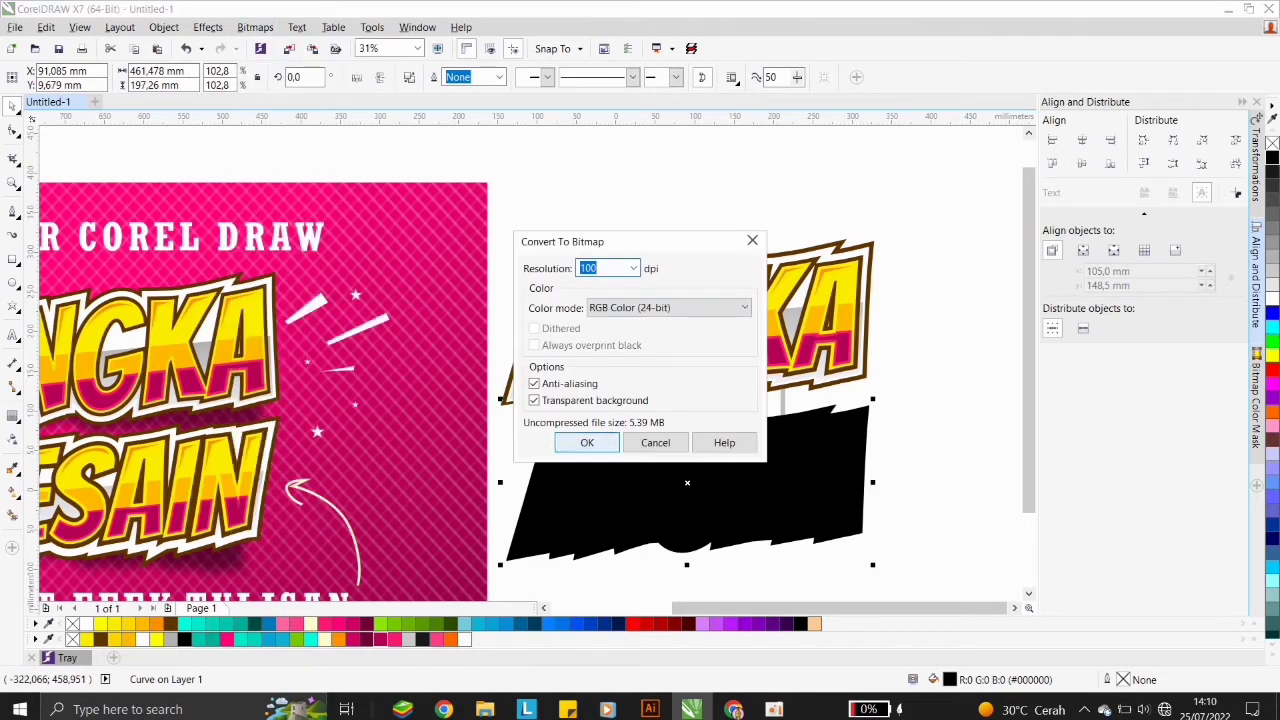
click(587, 442)
Apply a Gaussian Blur with a radius of 31 pixels to the black silhouette bitmap.
click(255, 27)
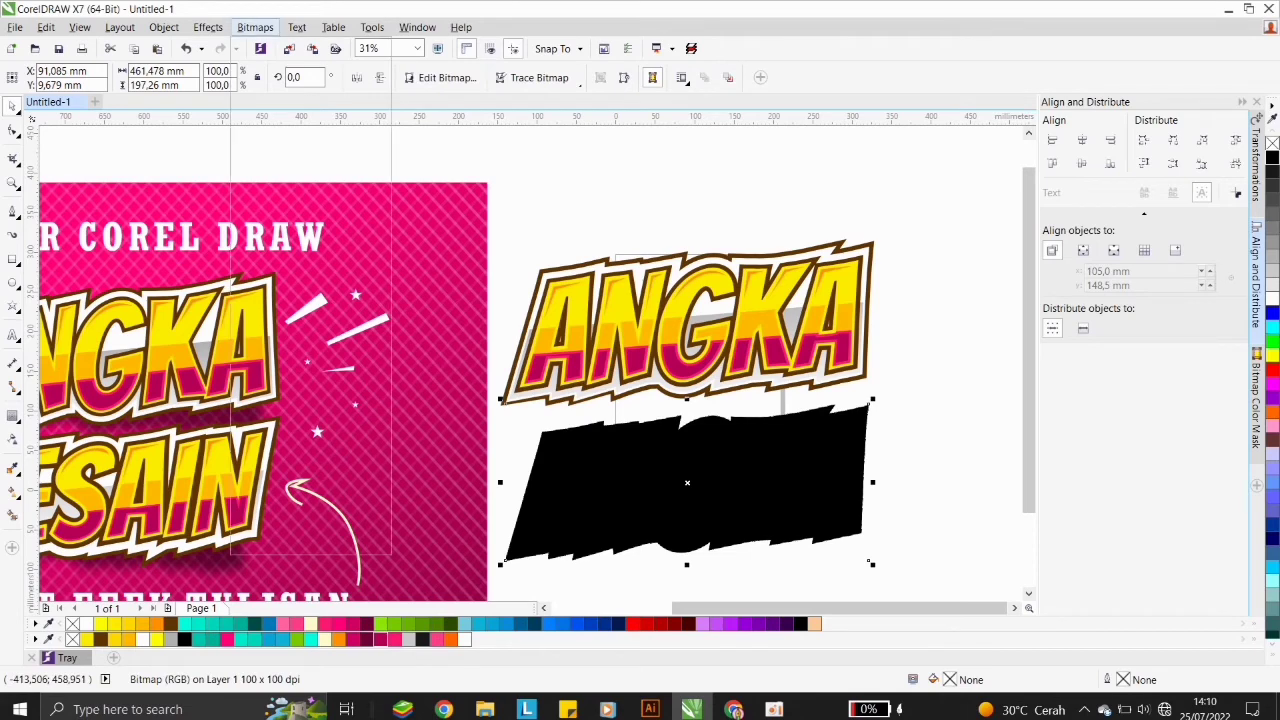
mouse_move(300, 367)
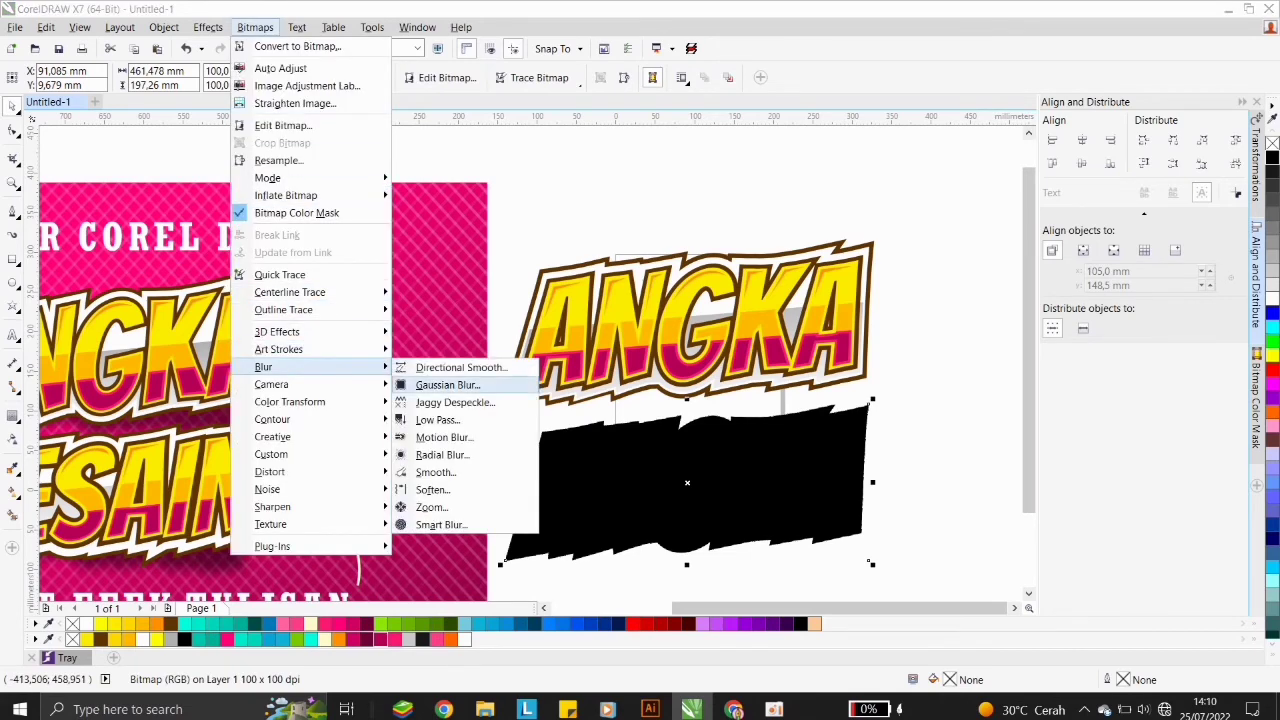
click(450, 385)
click(463, 398)
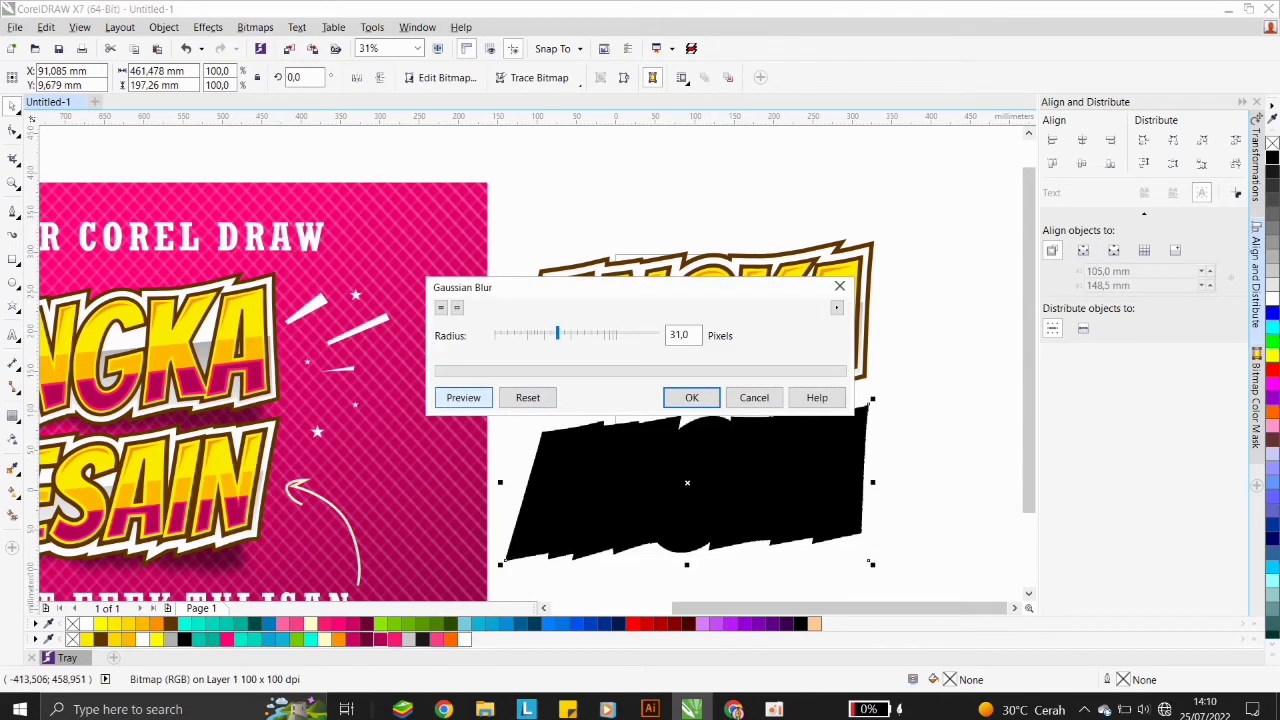
click(463, 397)
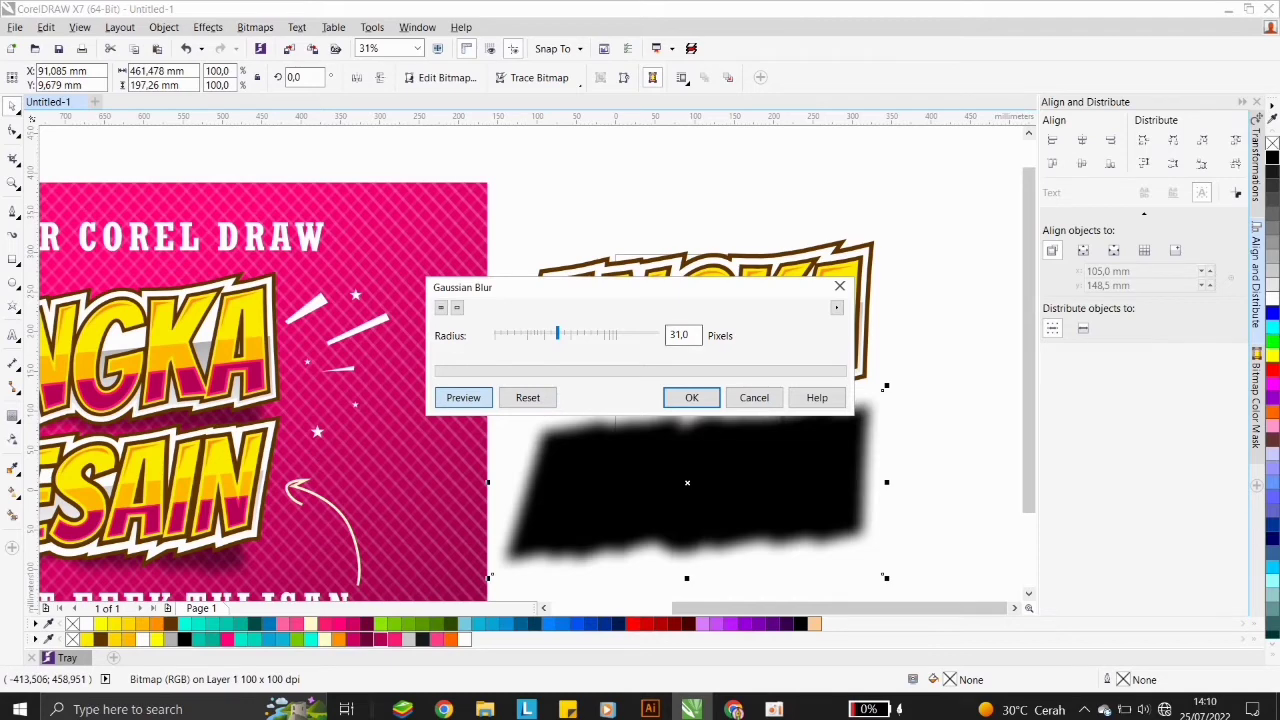
click(691, 397)
Move the blurred shadow up over the ANGKA text, skew it slightly and send it to the back of the layer.
drag(765, 500, 752, 376)
click(810, 346)
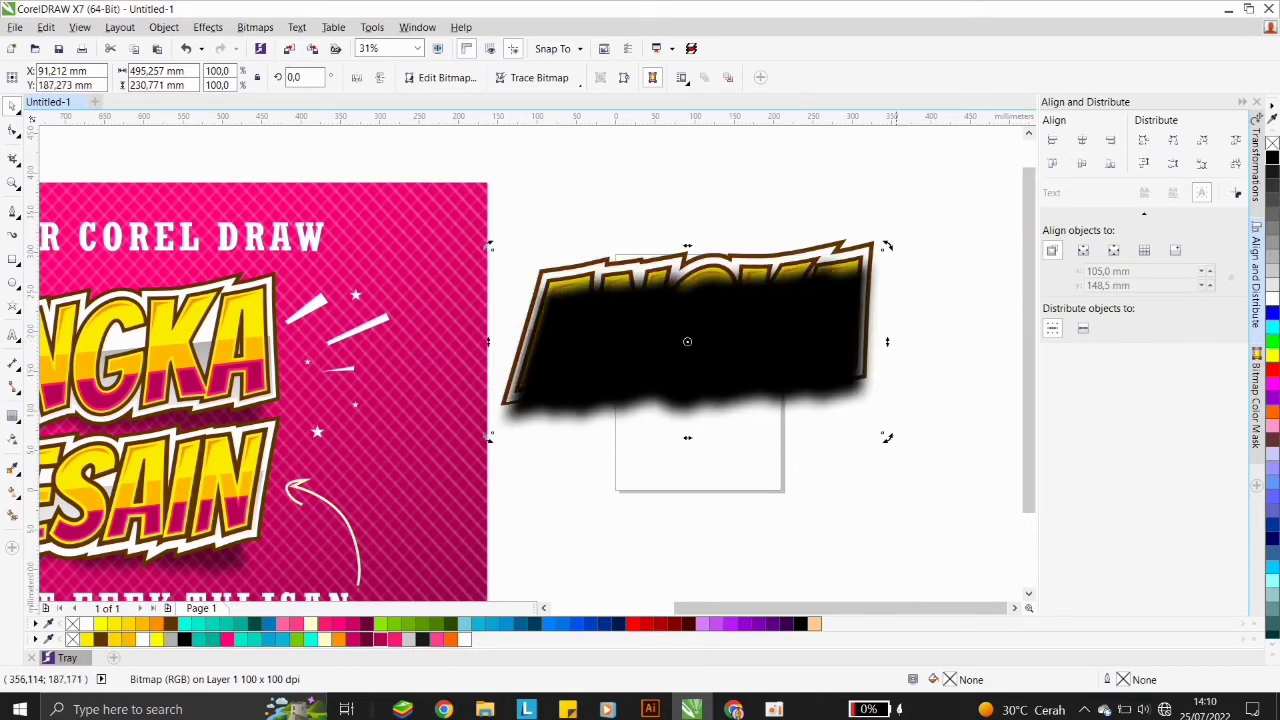
drag(887, 342, 887, 356)
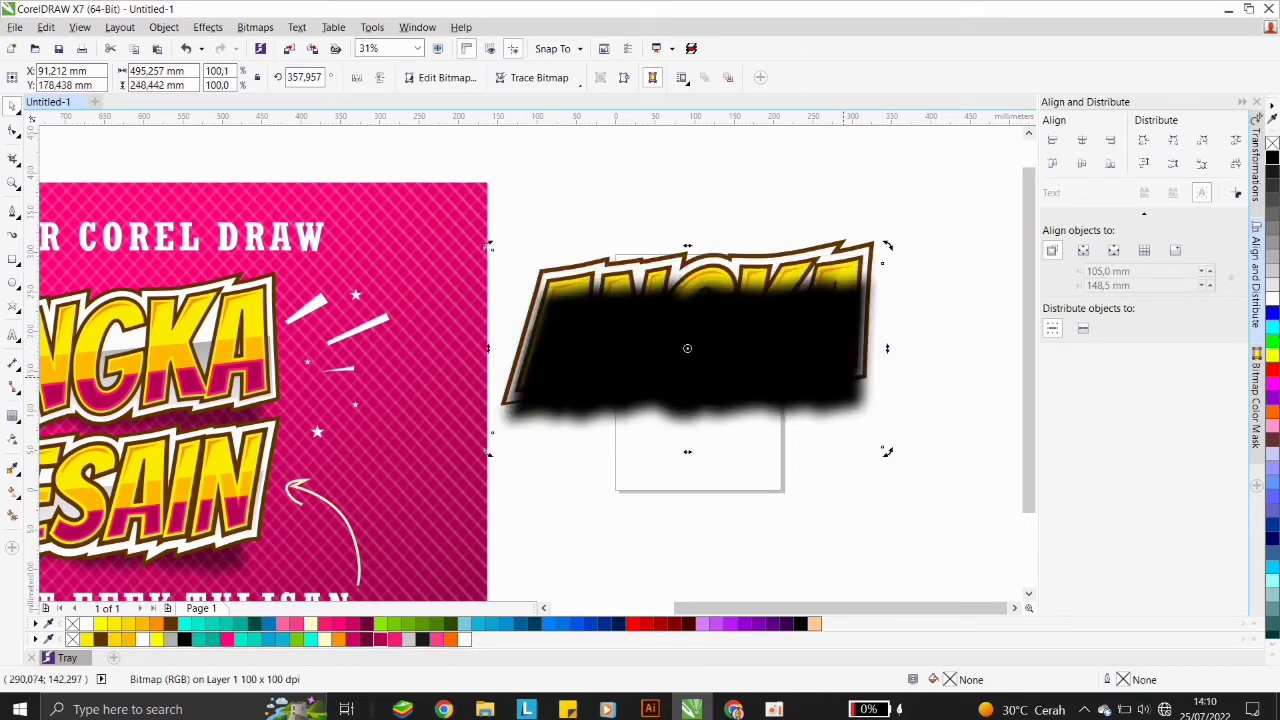
right_click(844, 251)
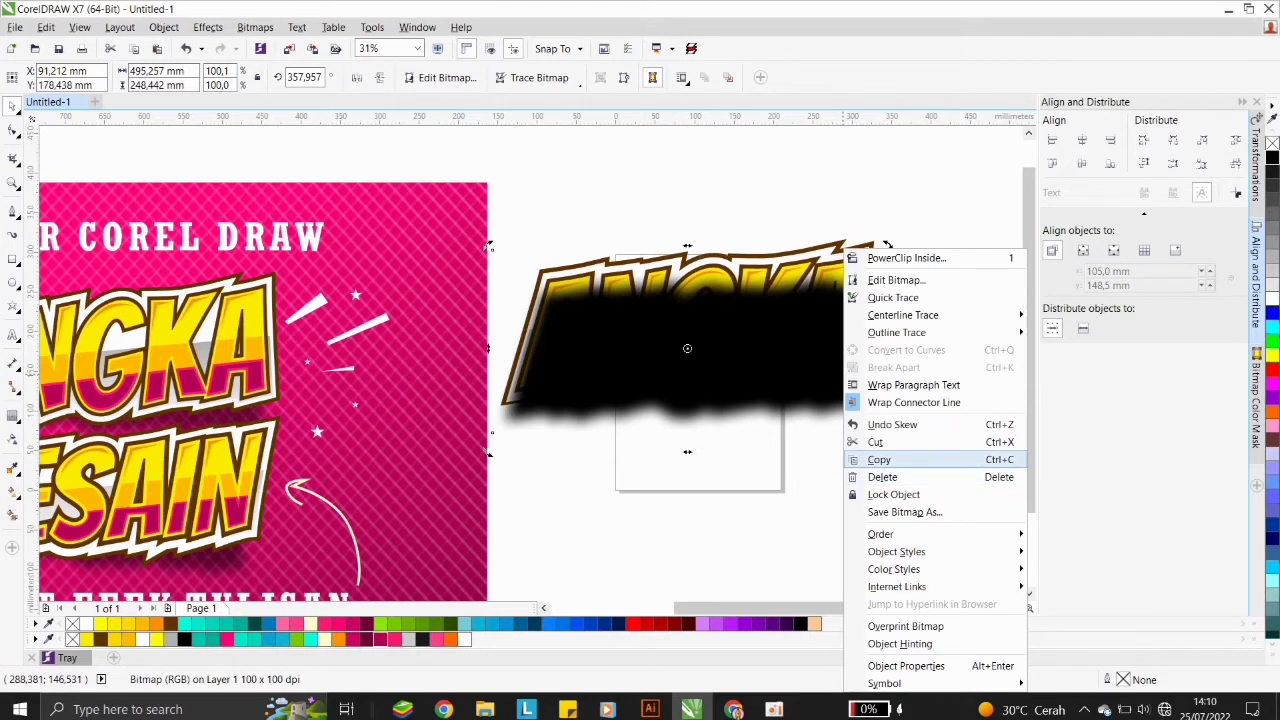
mouse_move(880, 534)
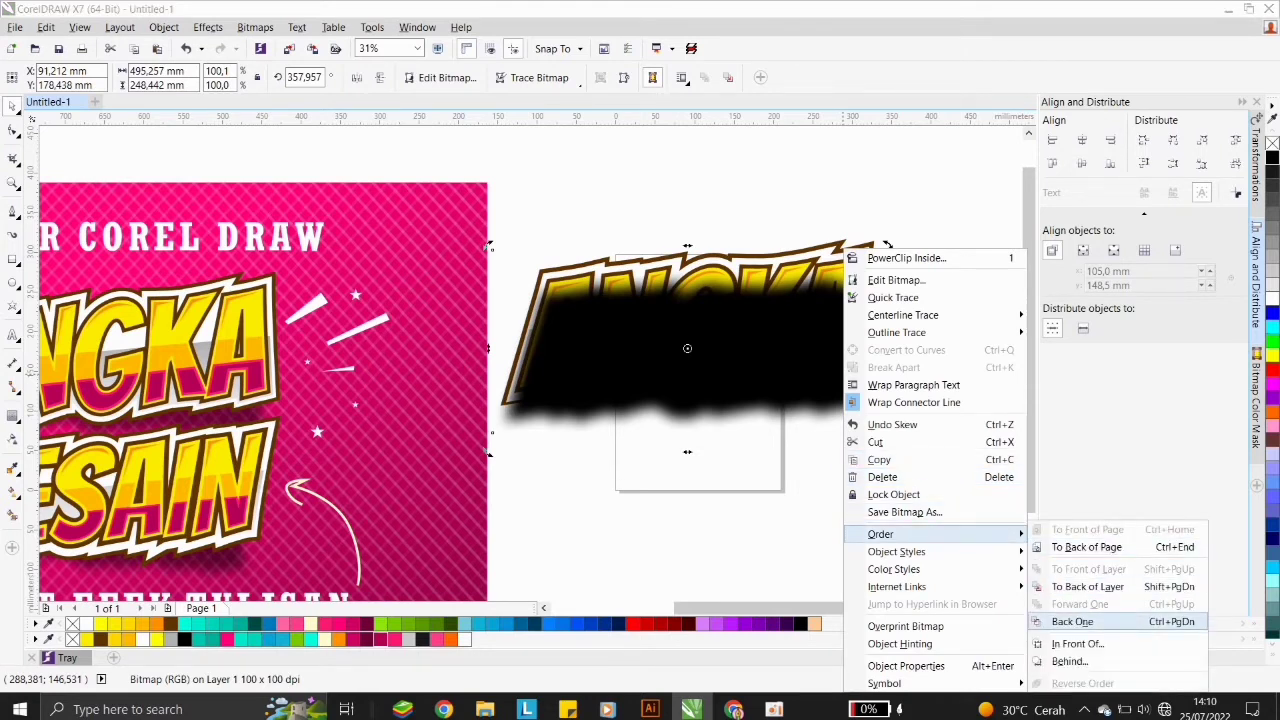
click(1087, 586)
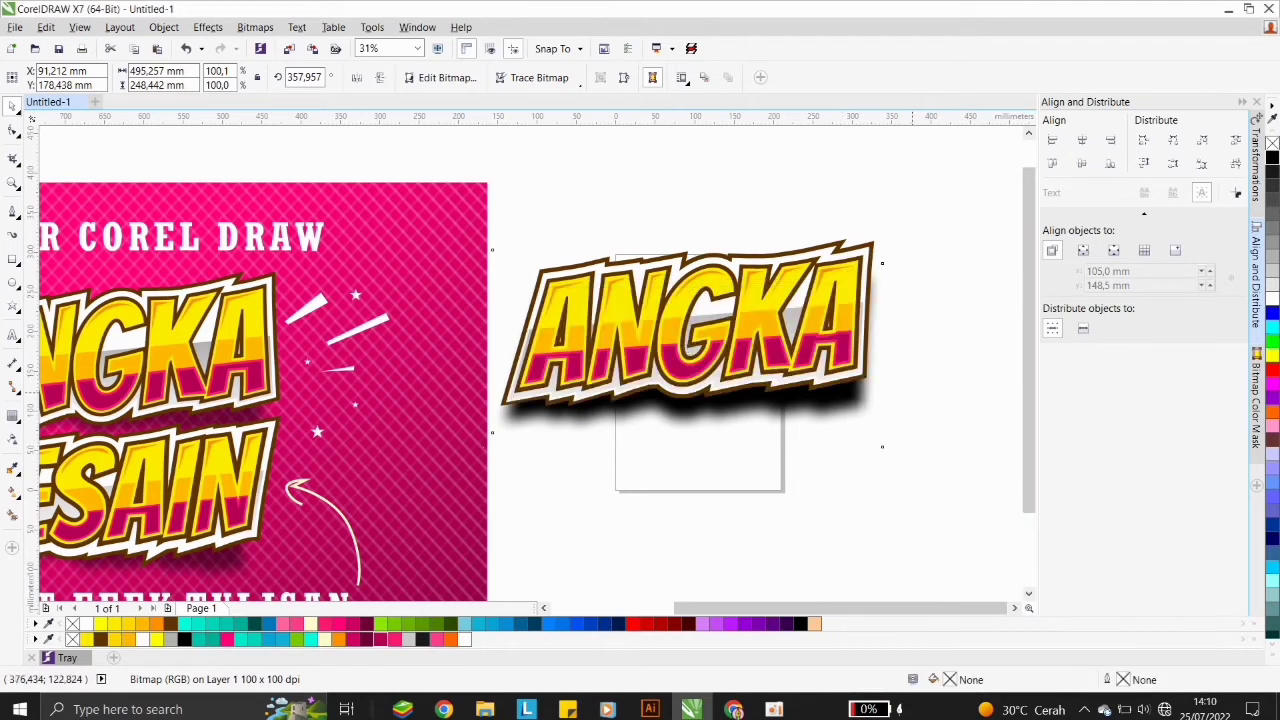
Narrow the shadow bitmap to about 455 mm wide and shift it slightly upward behind the lettering.
drag(882, 355, 854, 348)
drag(672, 348, 677, 341)
click(677, 341)
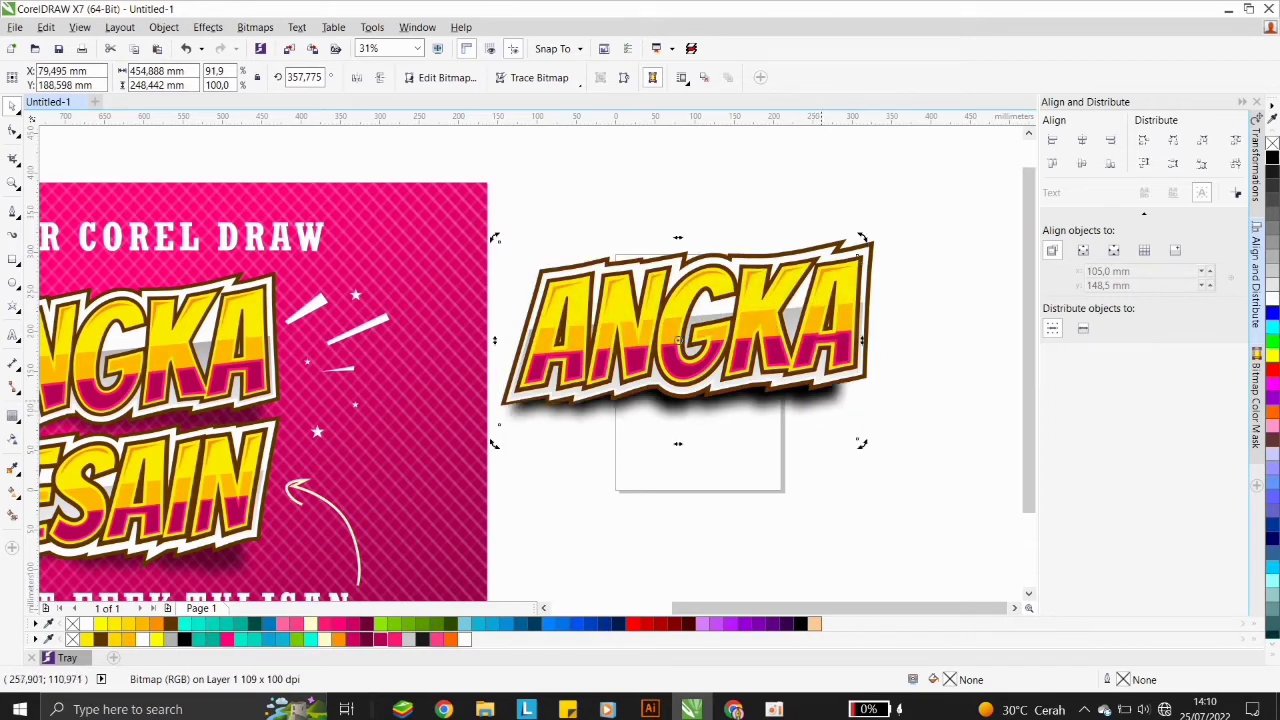
Skew the 15 ANGKA lettering objects slightly upward toward the last A and nudge the shadow up behind them.
drag(863, 345, 490, 172)
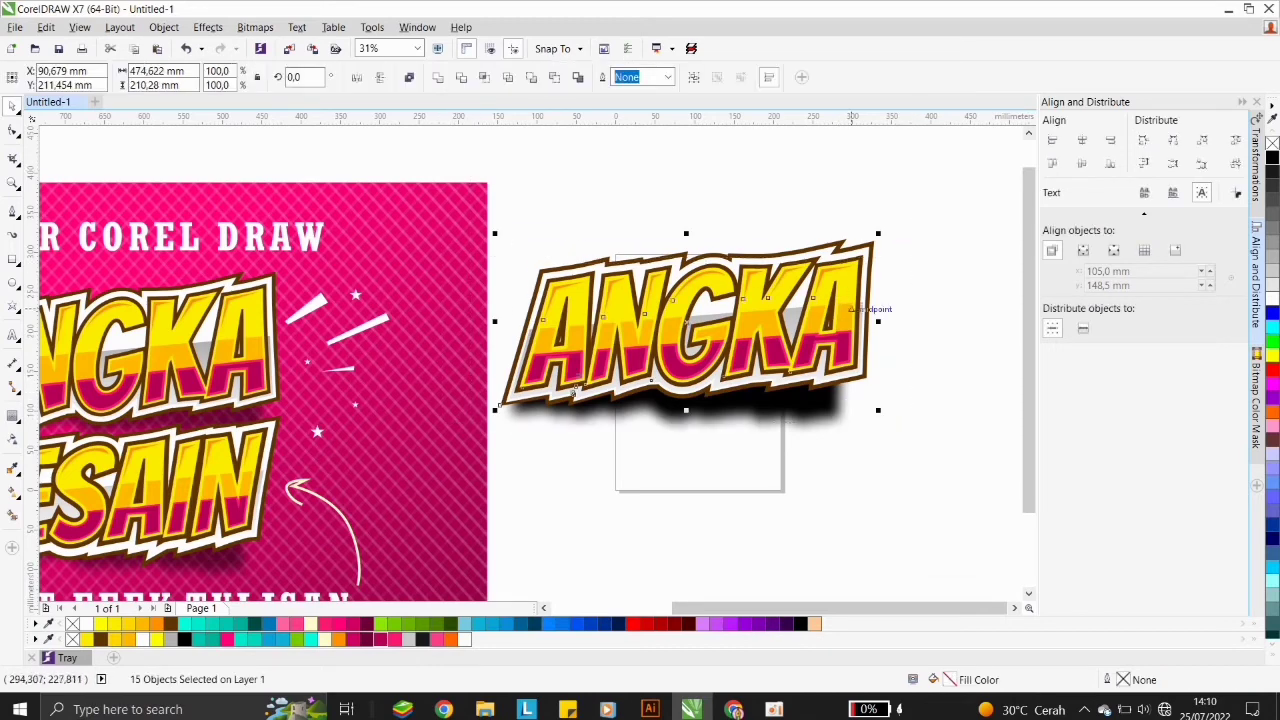
click(686, 322)
drag(879, 323, 879, 313)
click(678, 350)
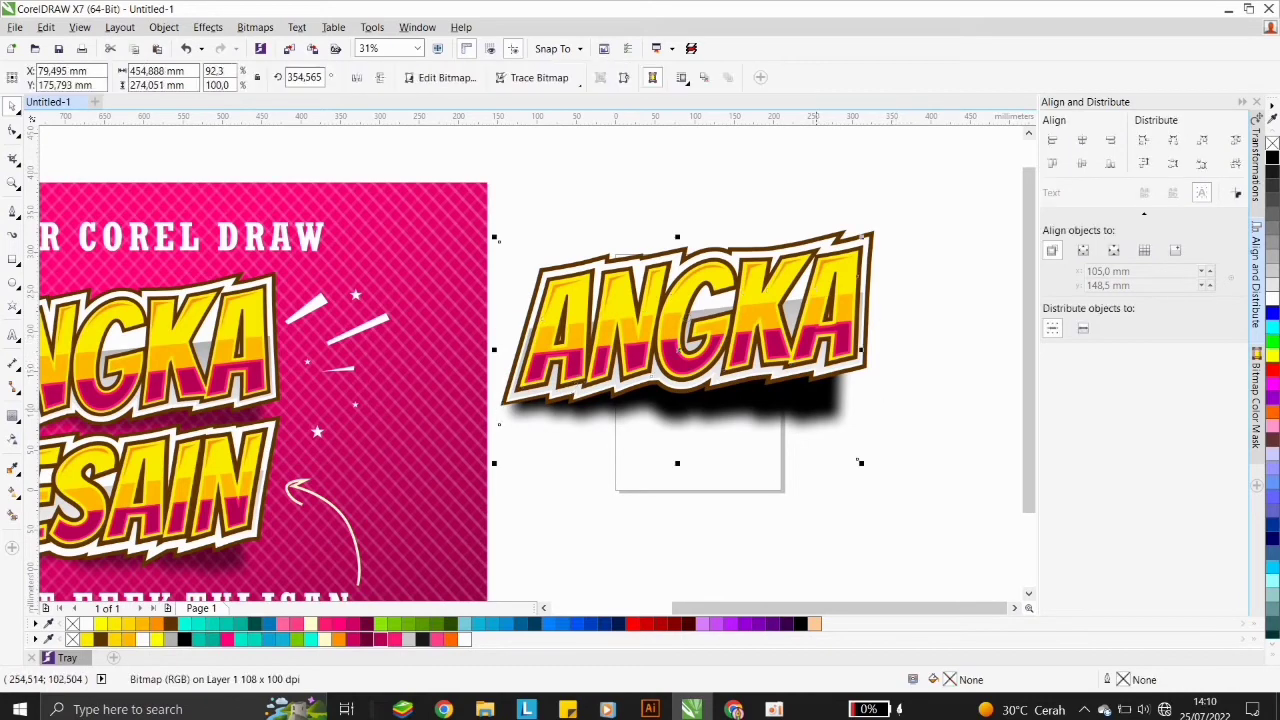
drag(679, 350, 683, 346)
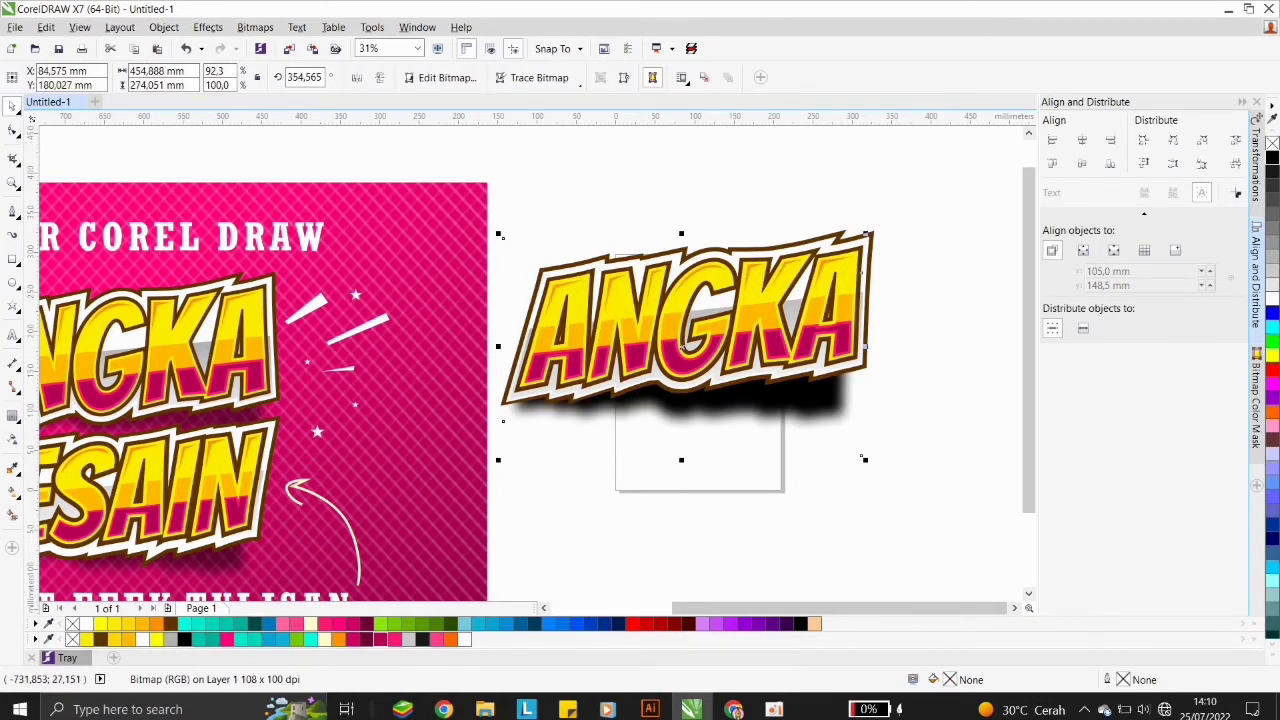
Apply a uniform transparency of 50 to the shadow bitmap.
click(12, 438)
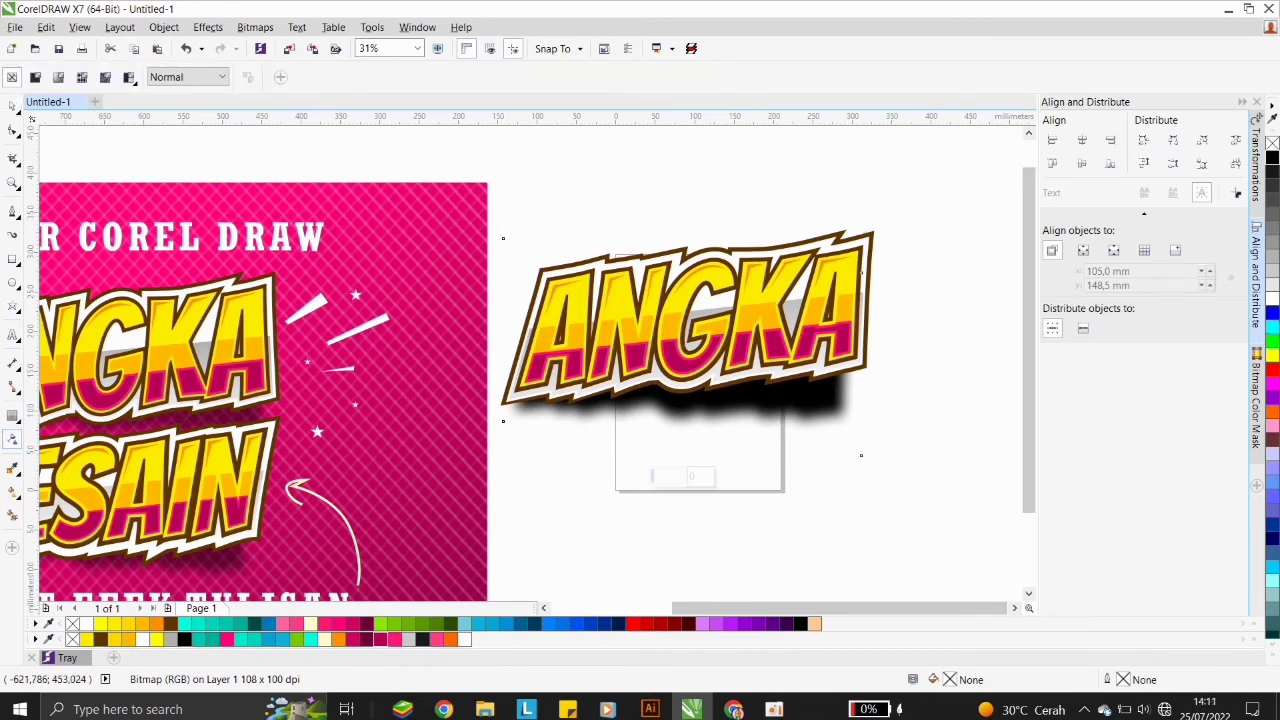
click(35, 77)
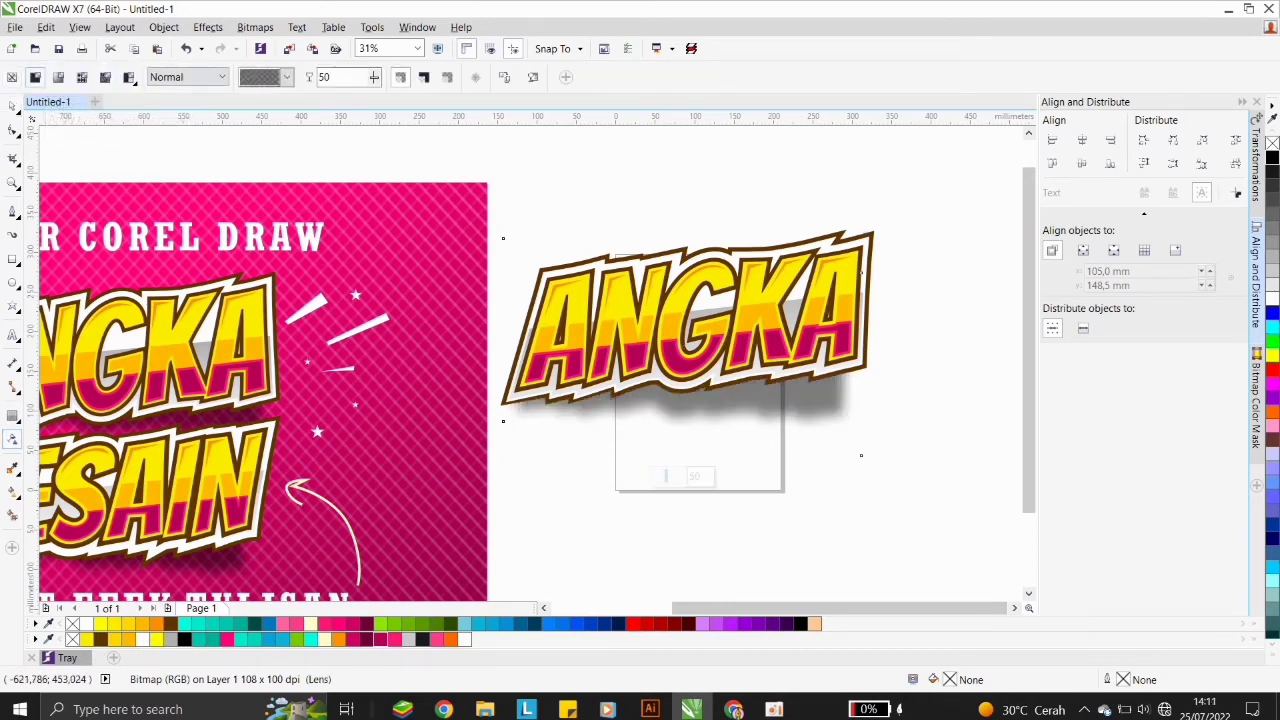
click(12, 105)
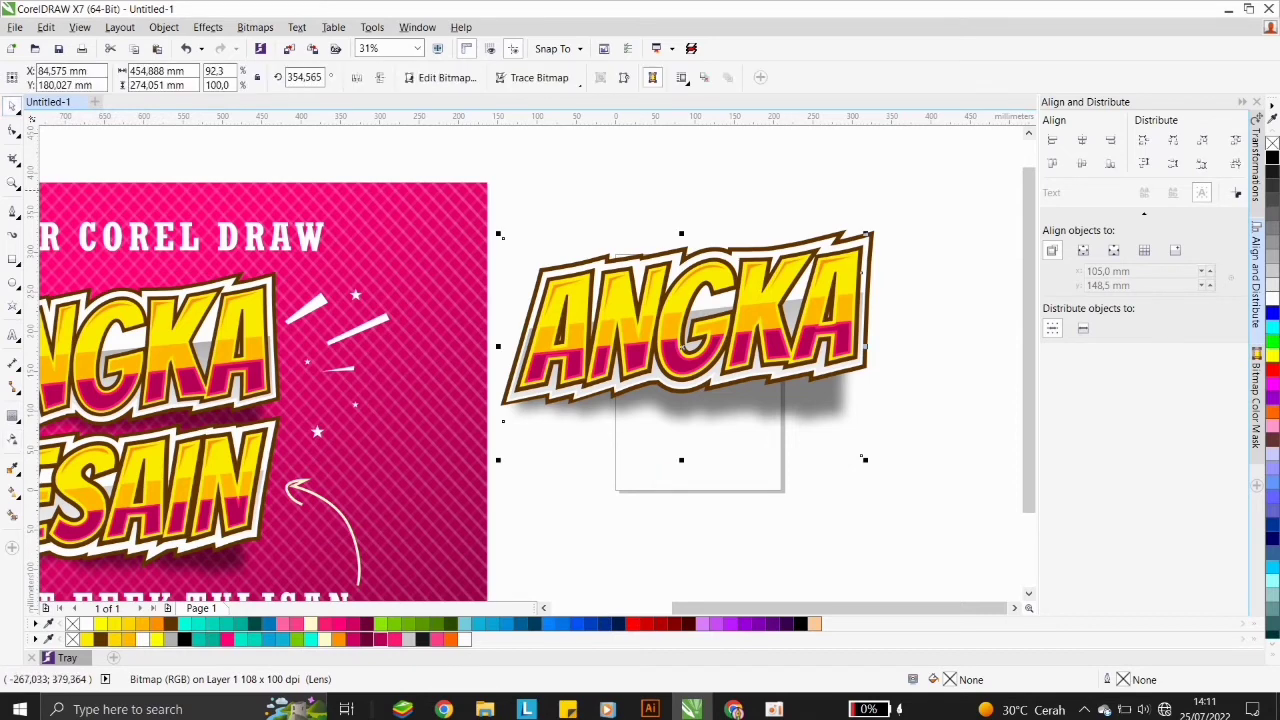
click(500, 220)
Move the whole ANGKA lettering together with its shadow diagonally down and away from the reference artwork.
scroll(580, 187, down, 2)
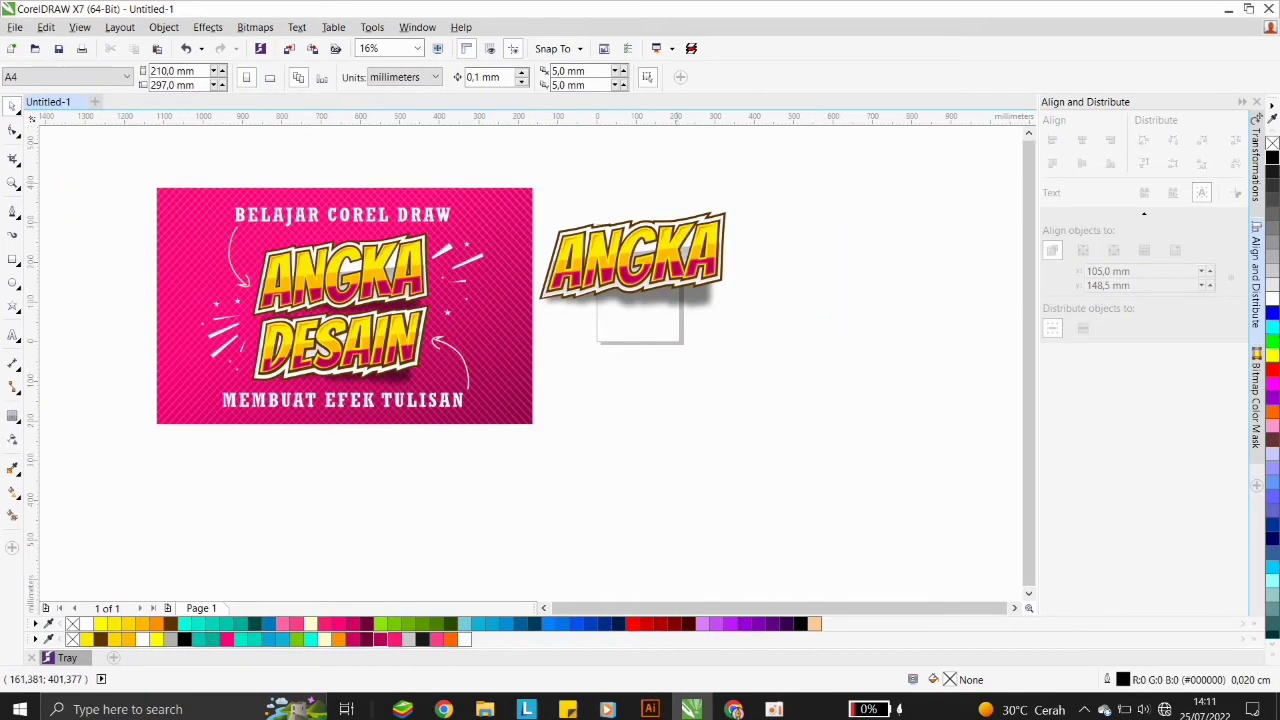
drag(744, 162, 538, 350)
drag(667, 243, 711, 279)
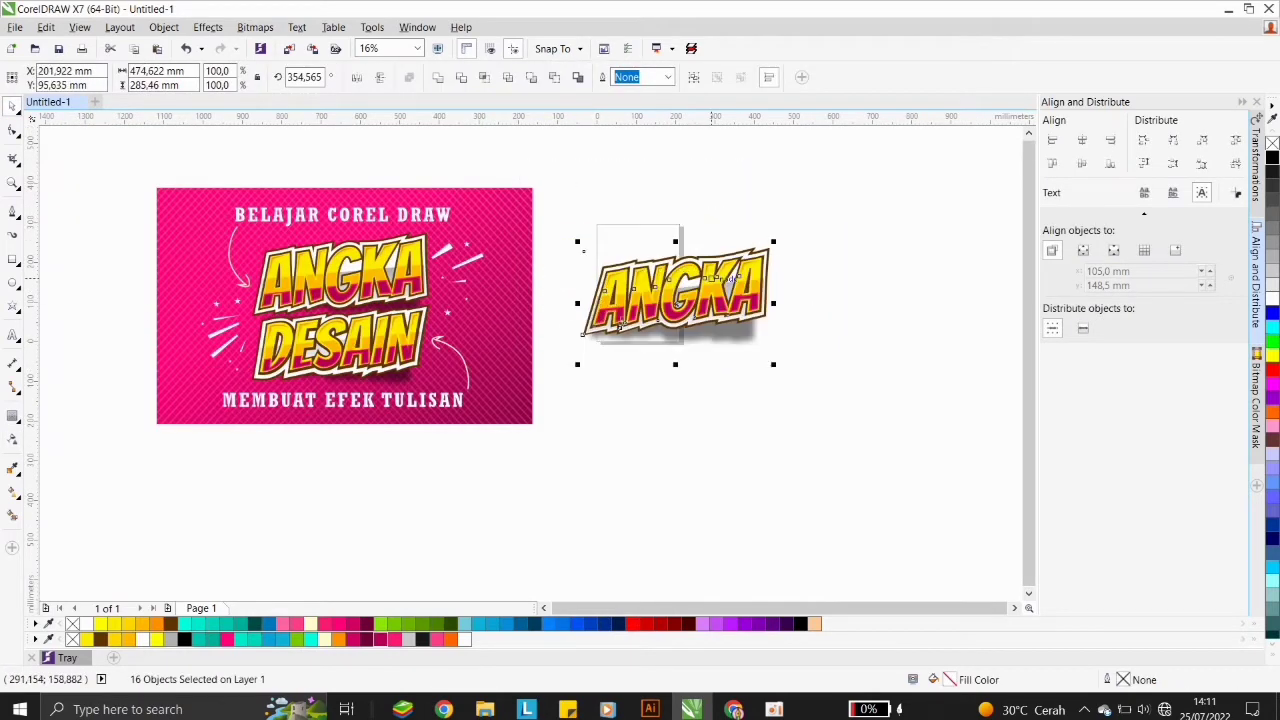
Skew the shadow bitmap slightly upward at its right end, to about 267 mm overall height.
click(774, 341)
click(742, 332)
scroll(742, 332, up, 1)
drag(742, 332, 743, 326)
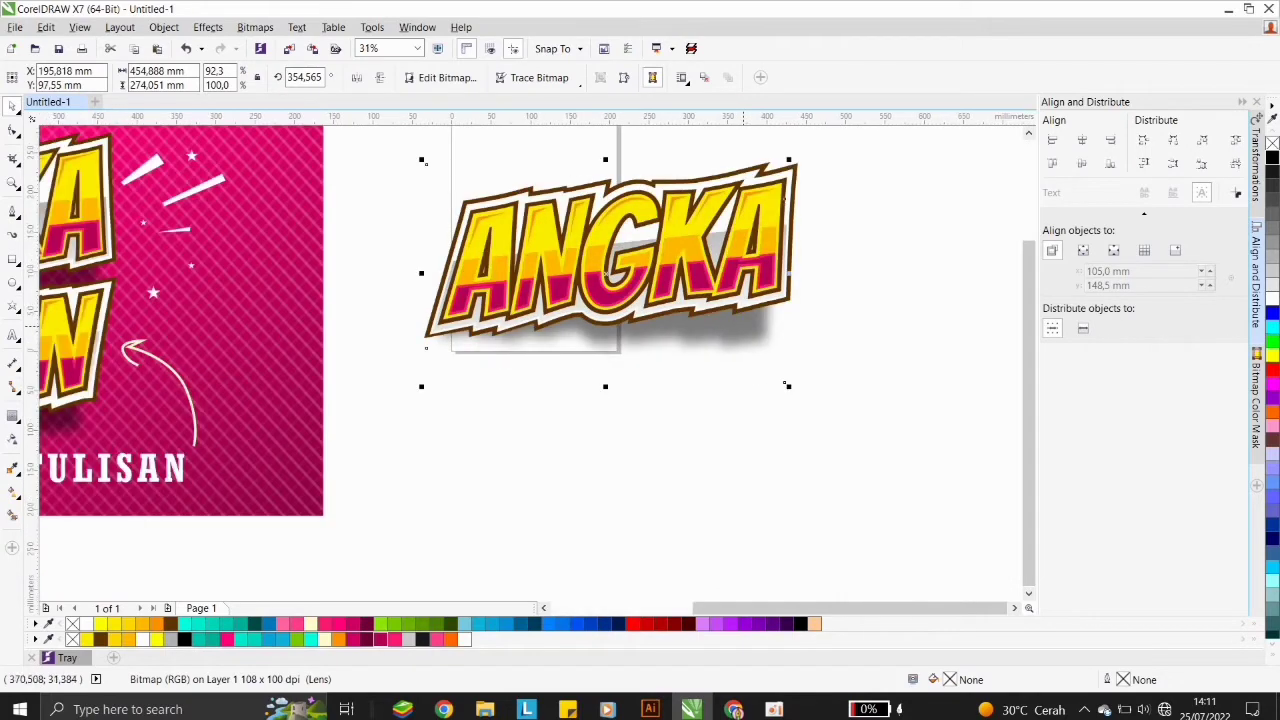
click(788, 385)
drag(790, 387, 796, 379)
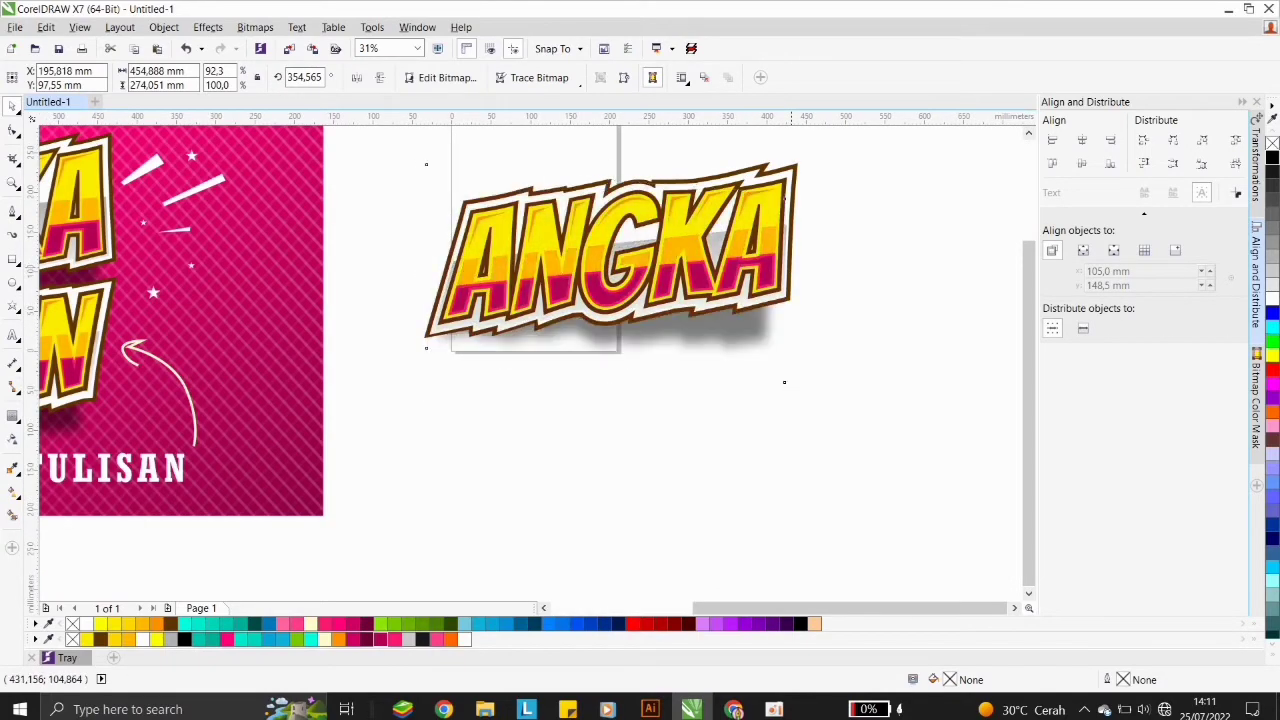
click(788, 380)
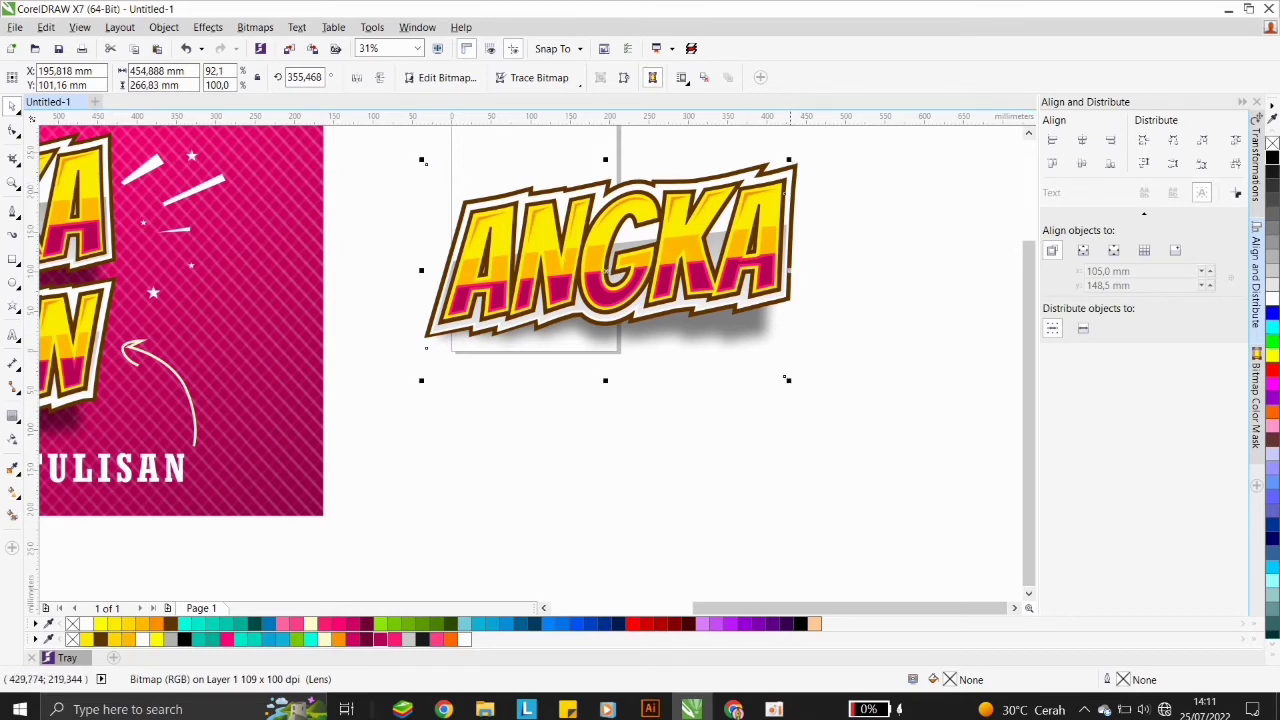
Shrink the shadow bitmap to about 433 × 254 mm and nudge it right beneath the lettering.
drag(790, 160, 783, 167)
drag(755, 331, 775, 378)
scroll(775, 378, down, 2)
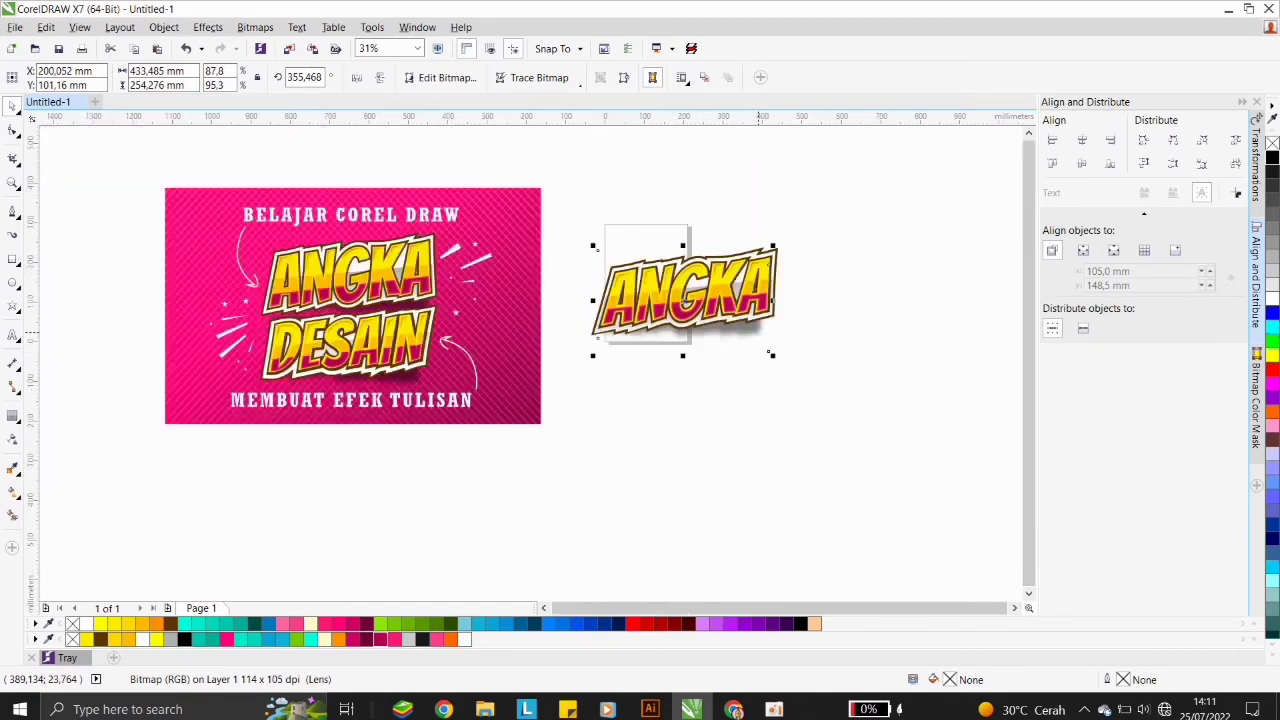
scroll(785, 313, up, 2)
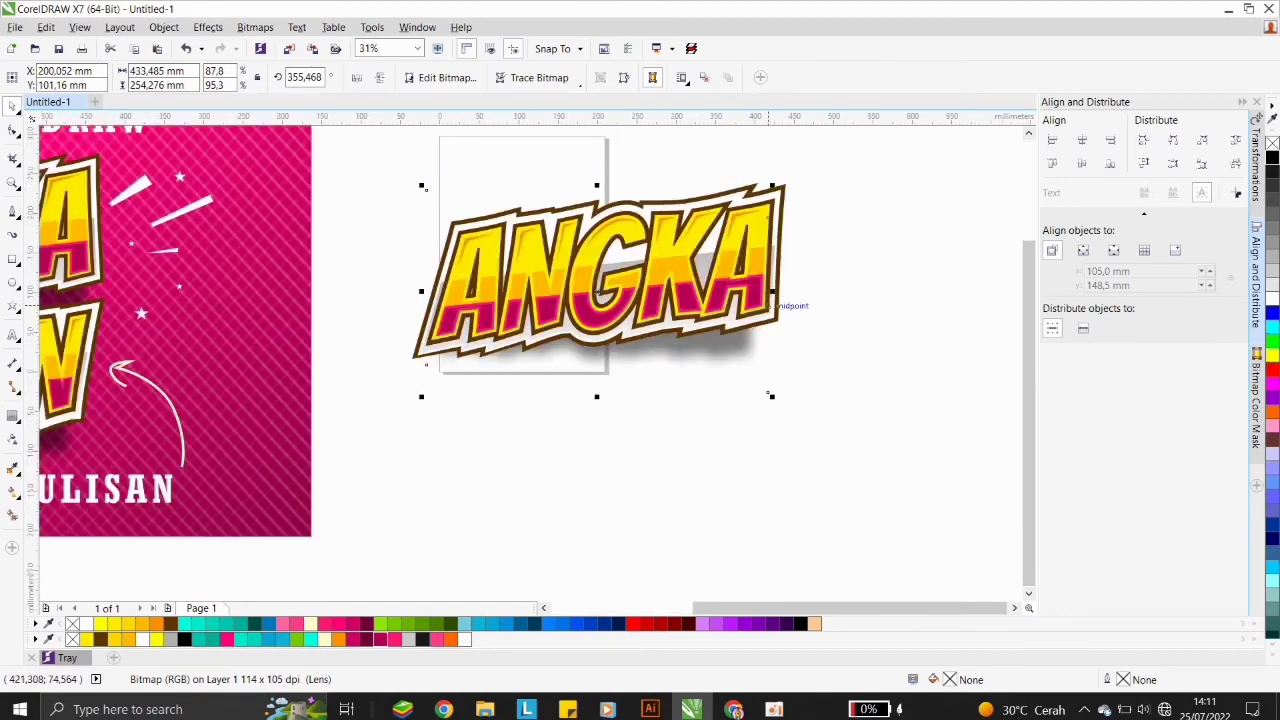
drag(783, 291, 785, 291)
click(665, 412)
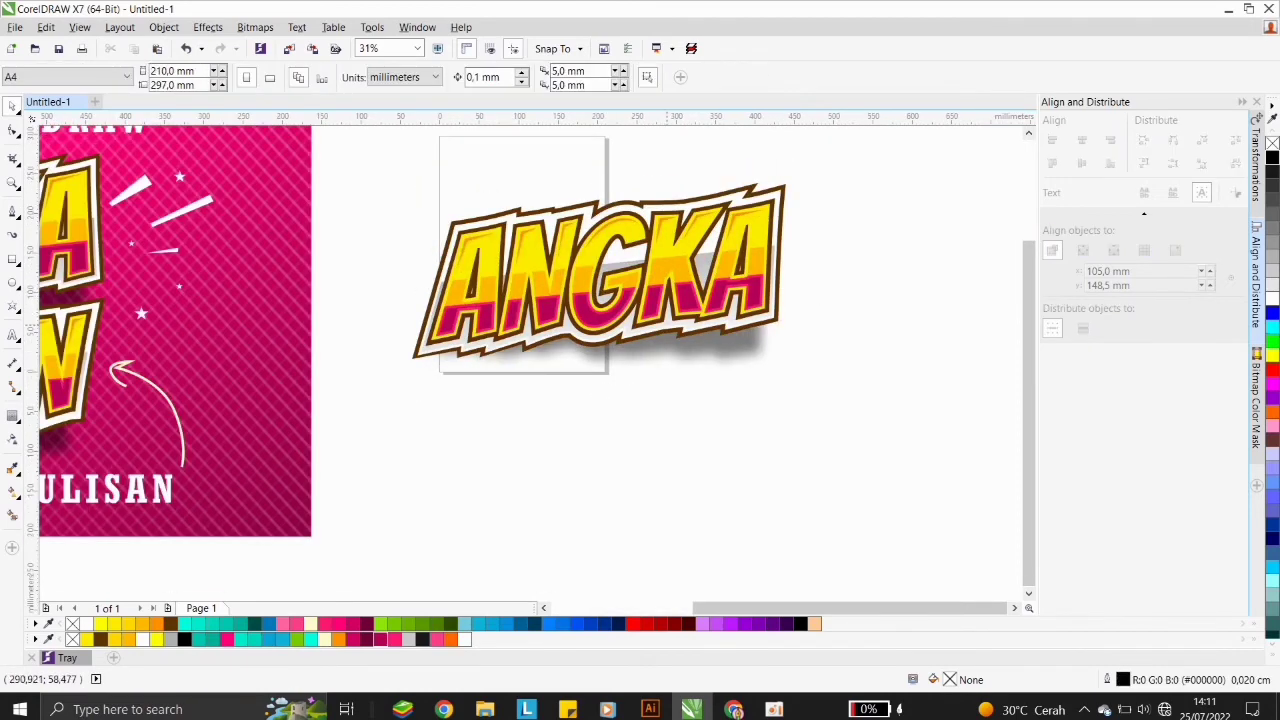
Draw a background rectangle around the ANGKA lettering and give it a diagonal linear fountain fill from upper left to lower right.
scroll(665, 410, down, 1)
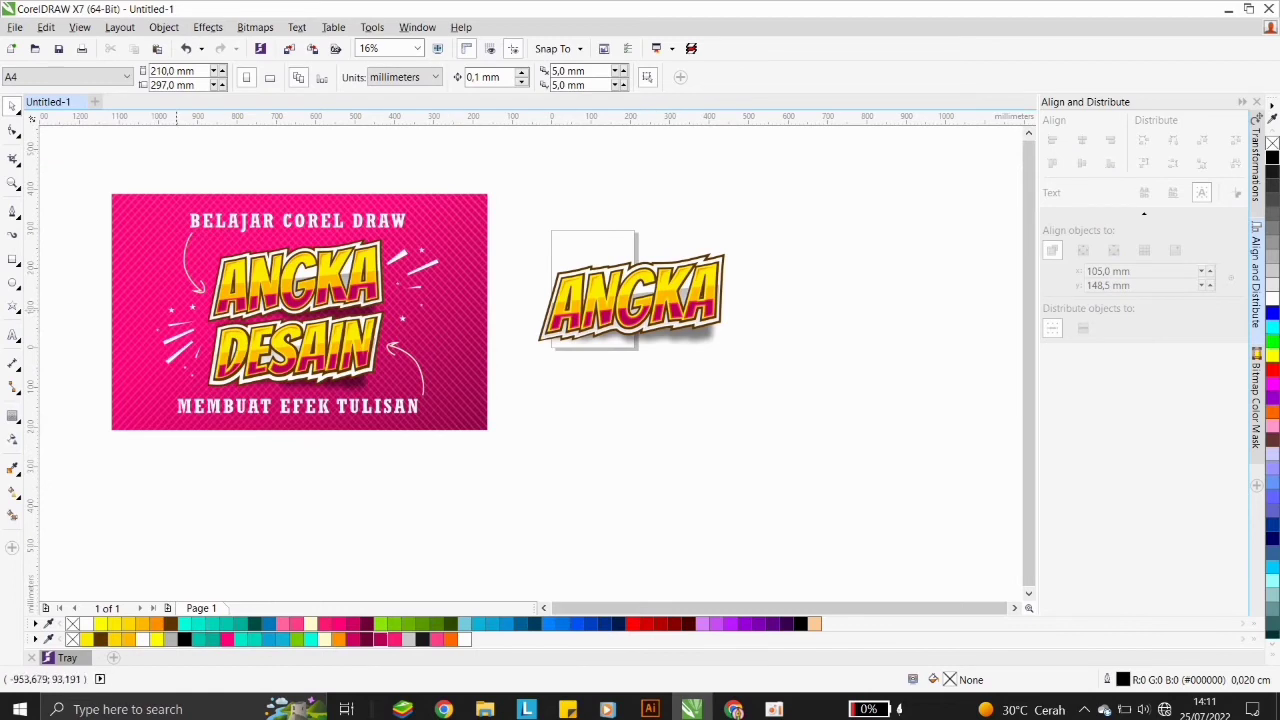
click(13, 259)
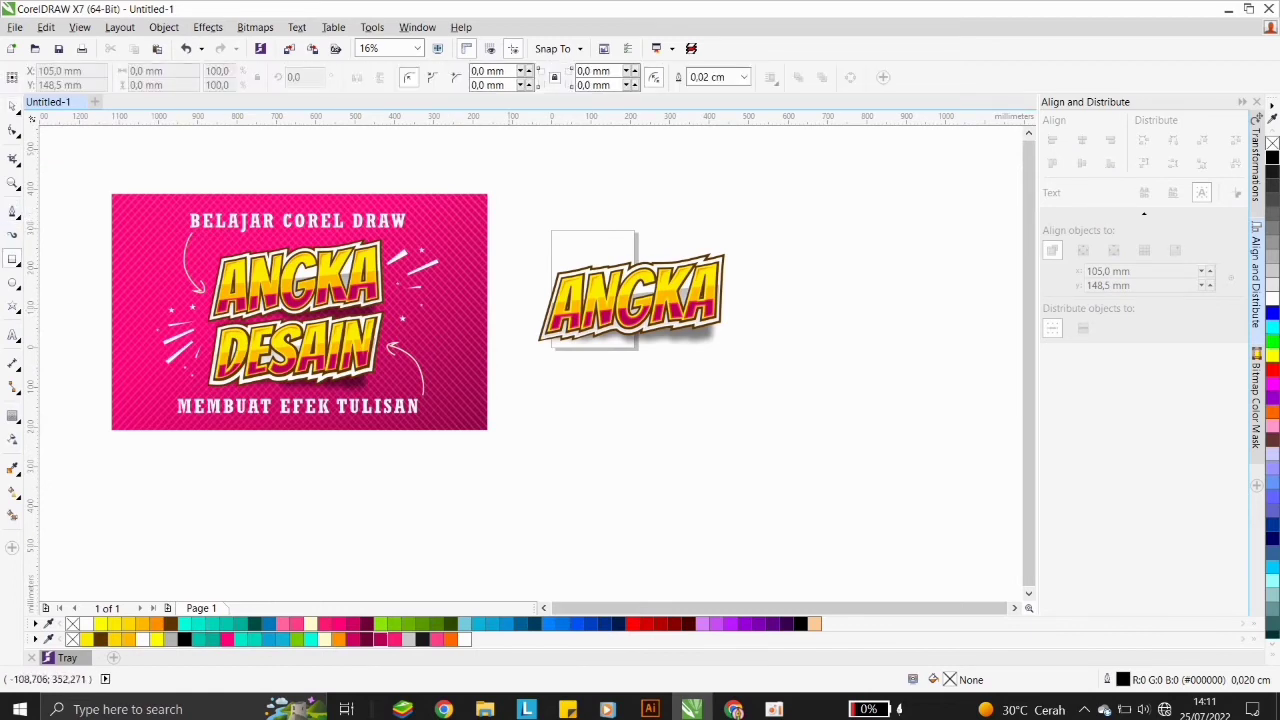
drag(498, 192, 778, 432)
click(13, 491)
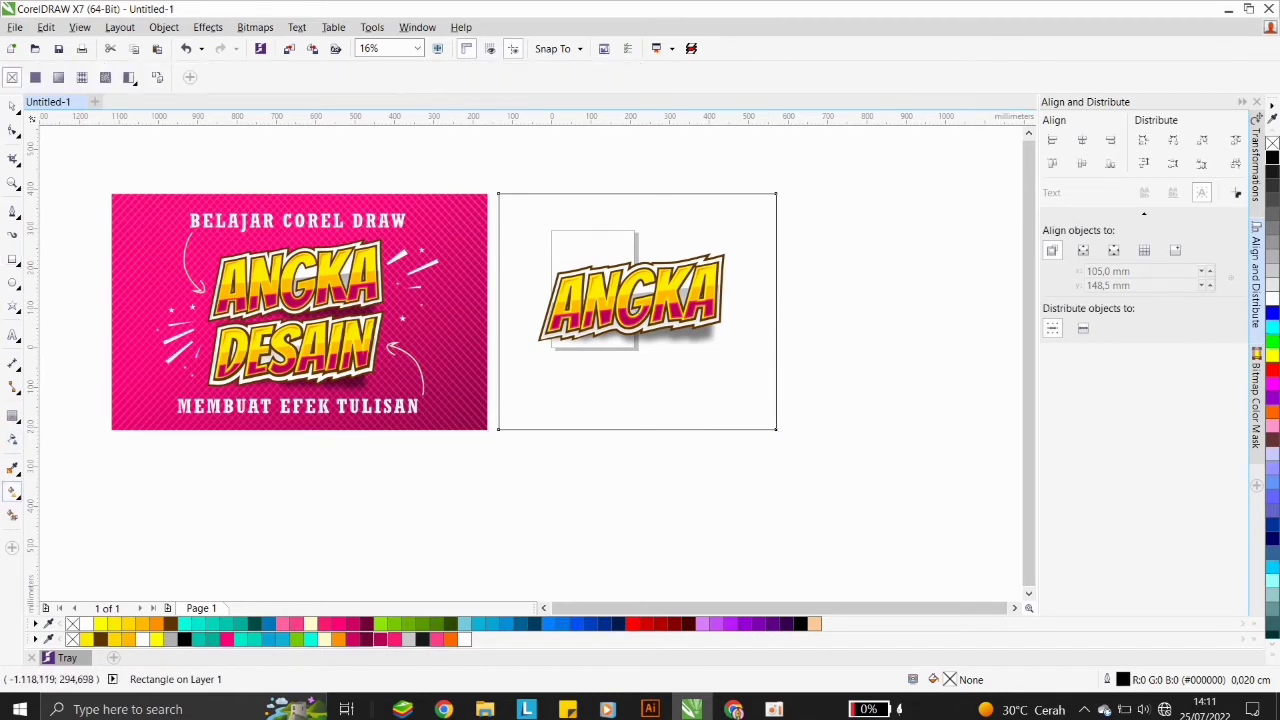
drag(520, 205, 735, 406)
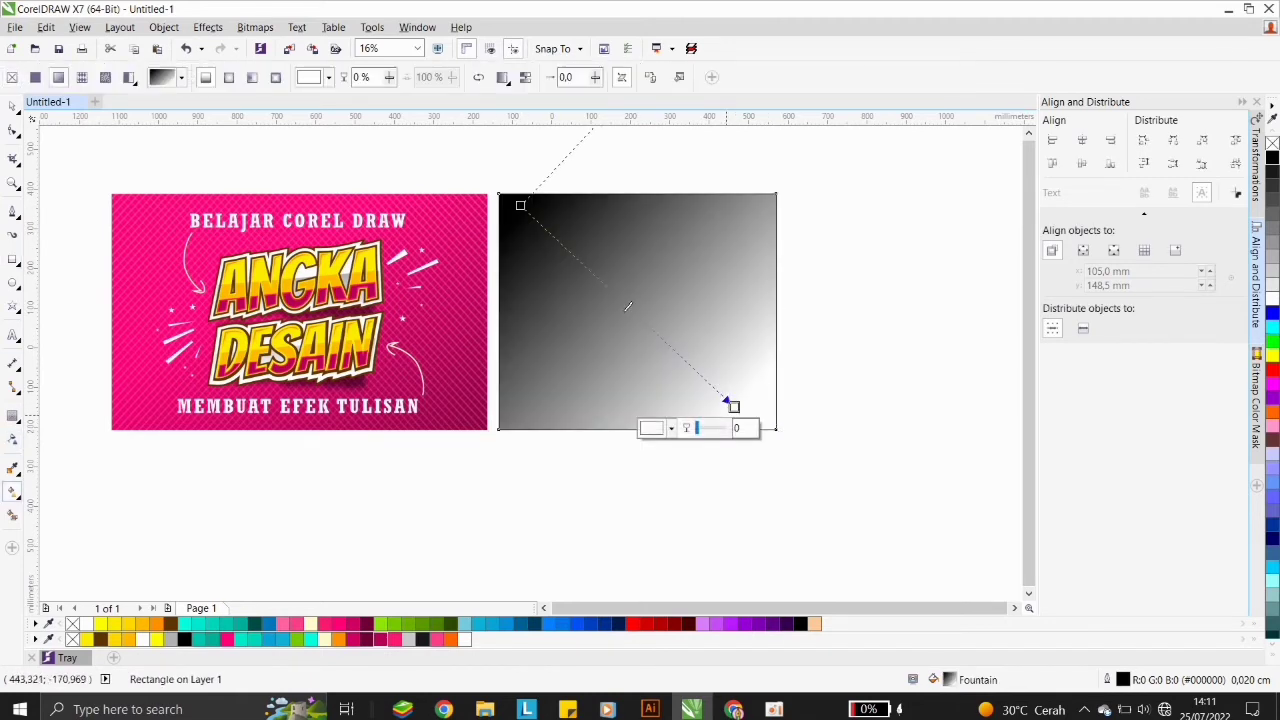
Color the rectangle's gradient from light pink at its upper-left node to dark maroon at its lower-right node.
click(366, 624)
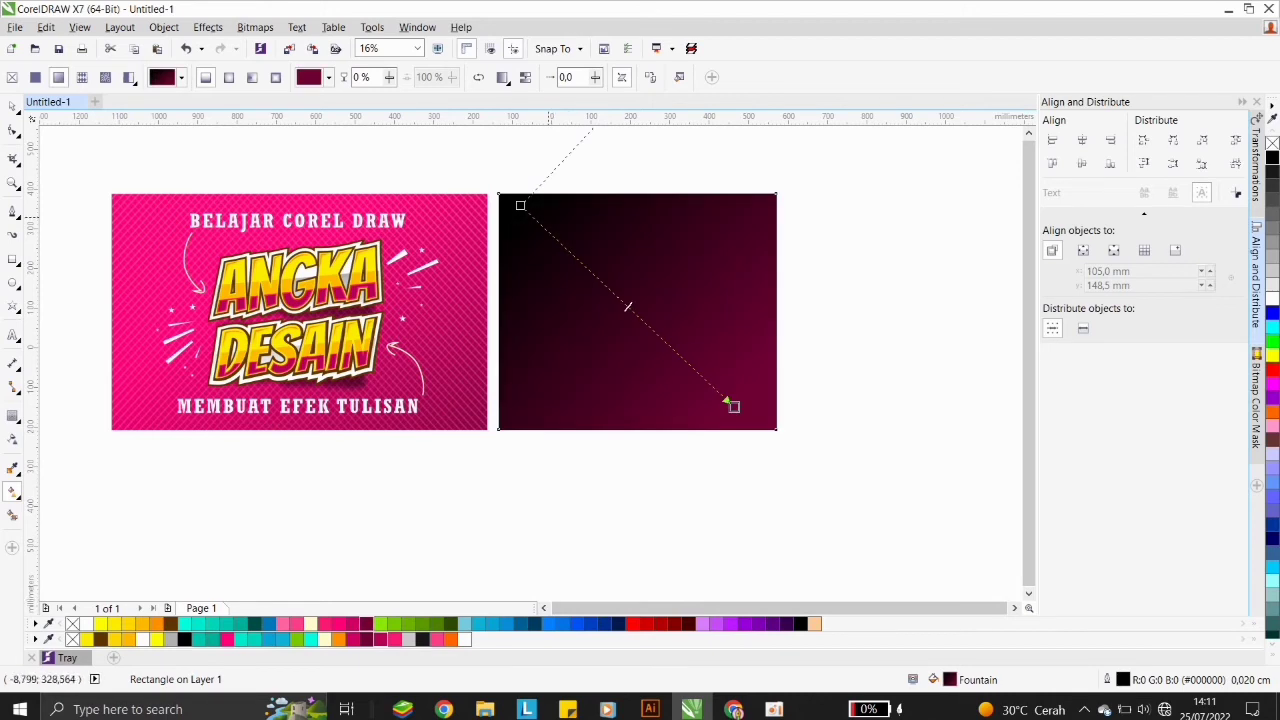
click(520, 205)
click(324, 624)
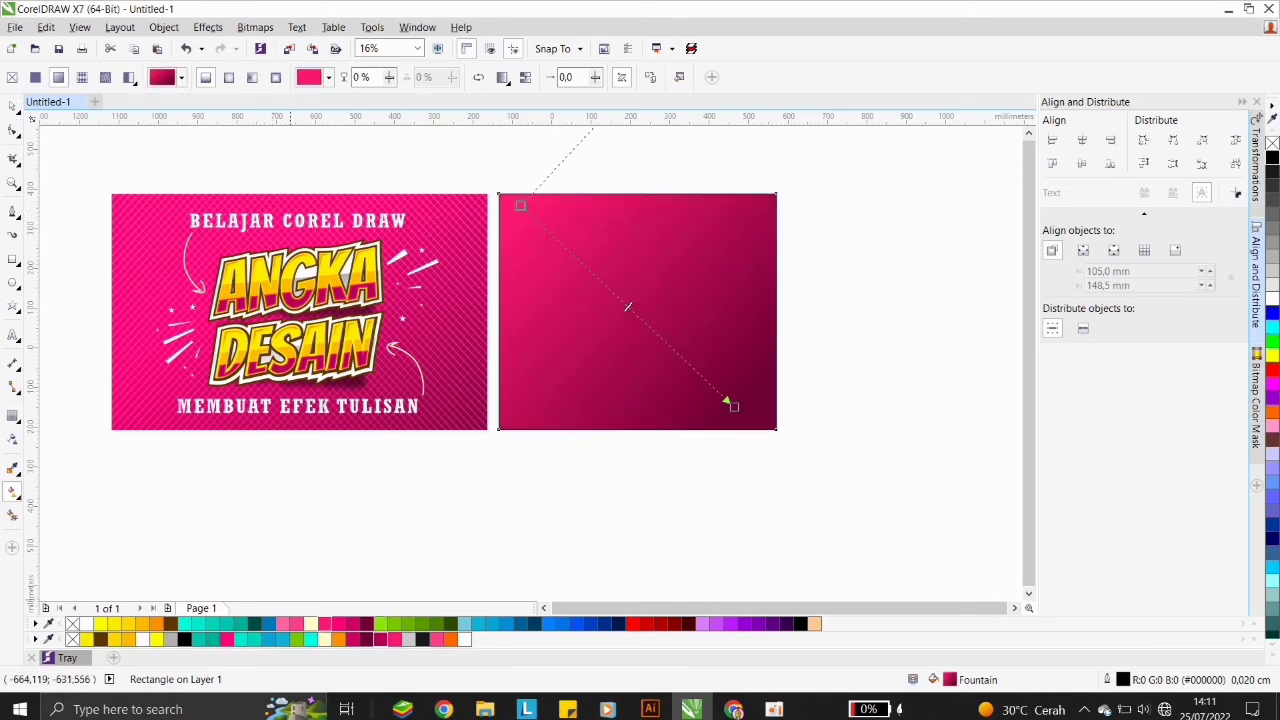
click(296, 624)
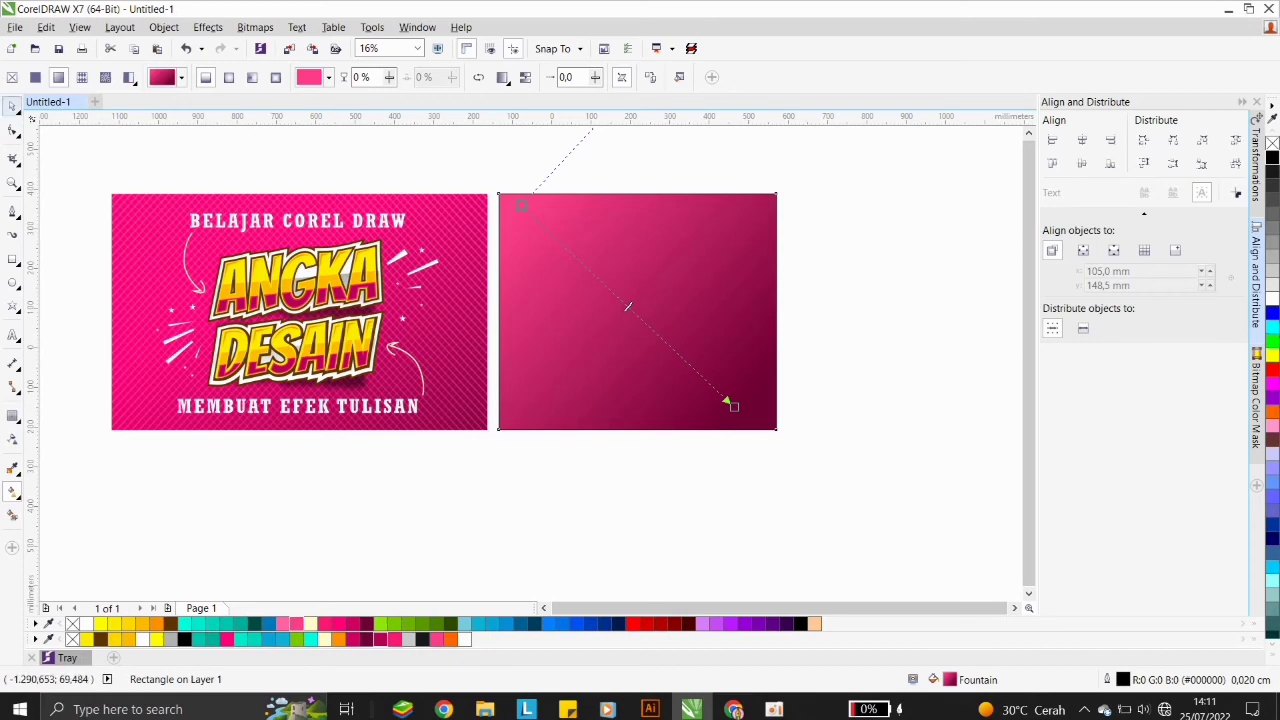
click(283, 624)
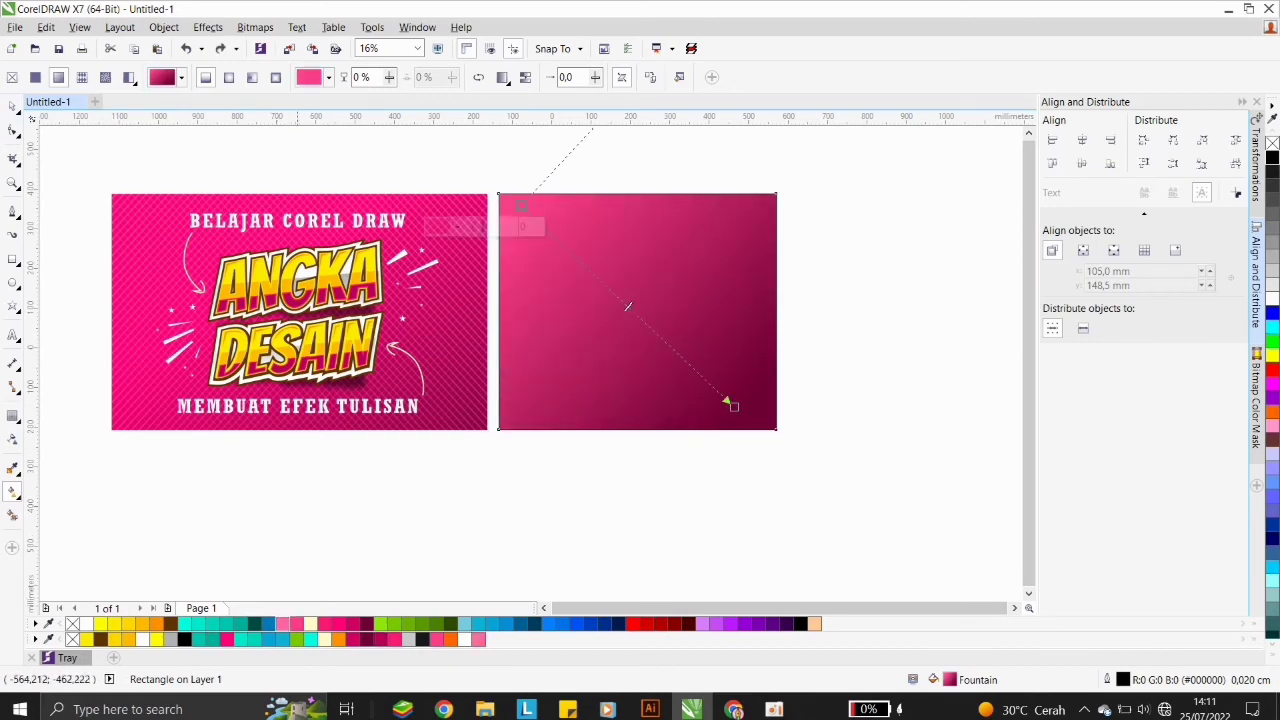
Send the gradient rectangle behind the ANGKA lettering and its shadow, and remove the rectangle's outline.
key(space)
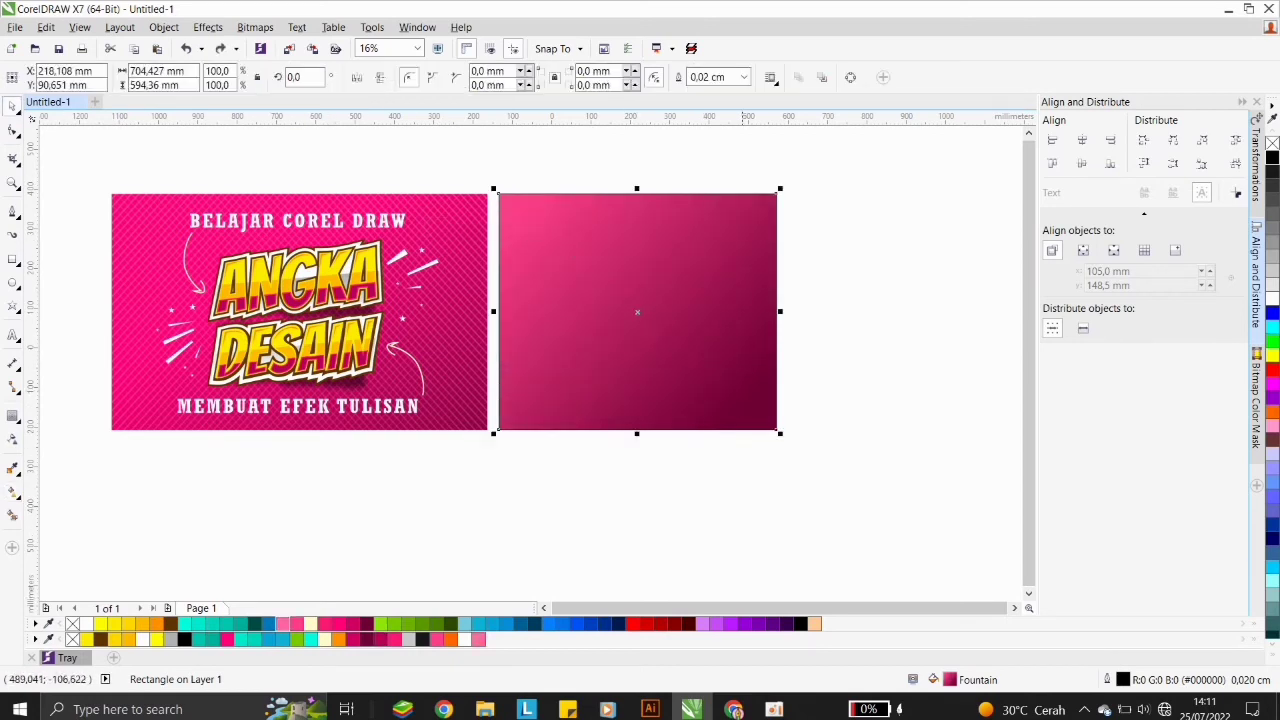
key(shift+Page_Down)
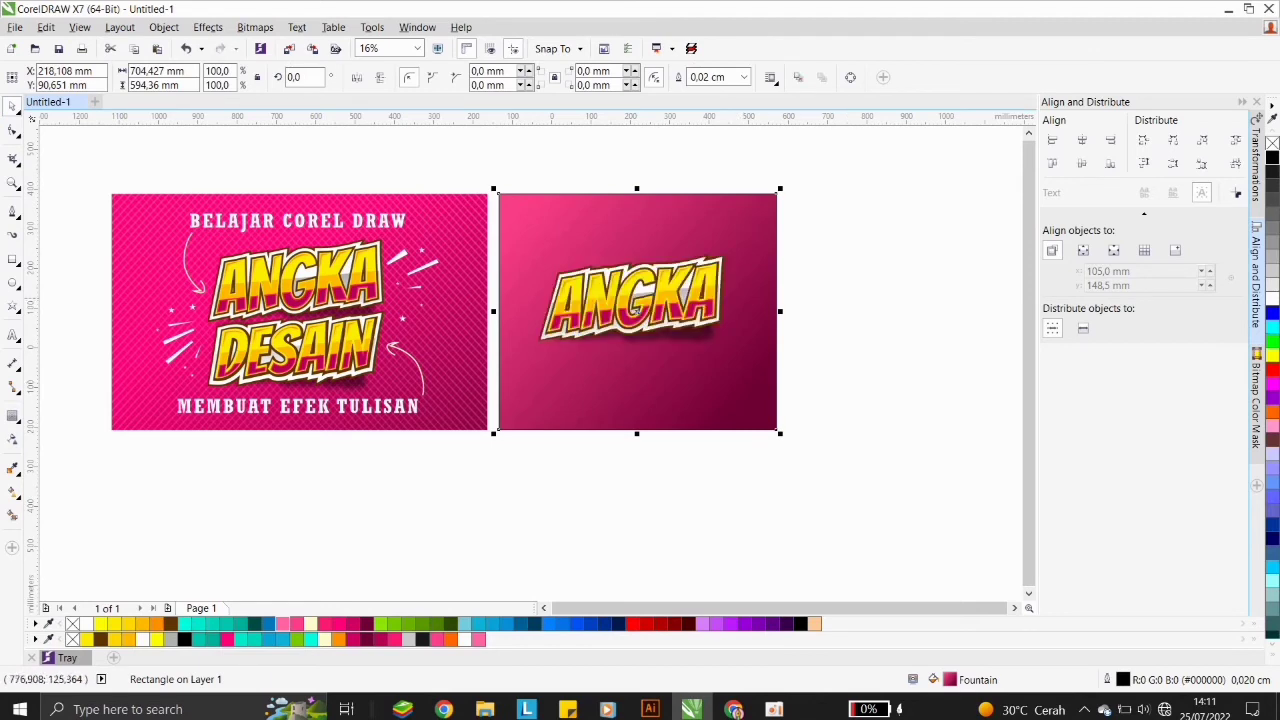
click(880, 302)
click(729, 330)
right_click(1272, 143)
click(866, 268)
click(762, 294)
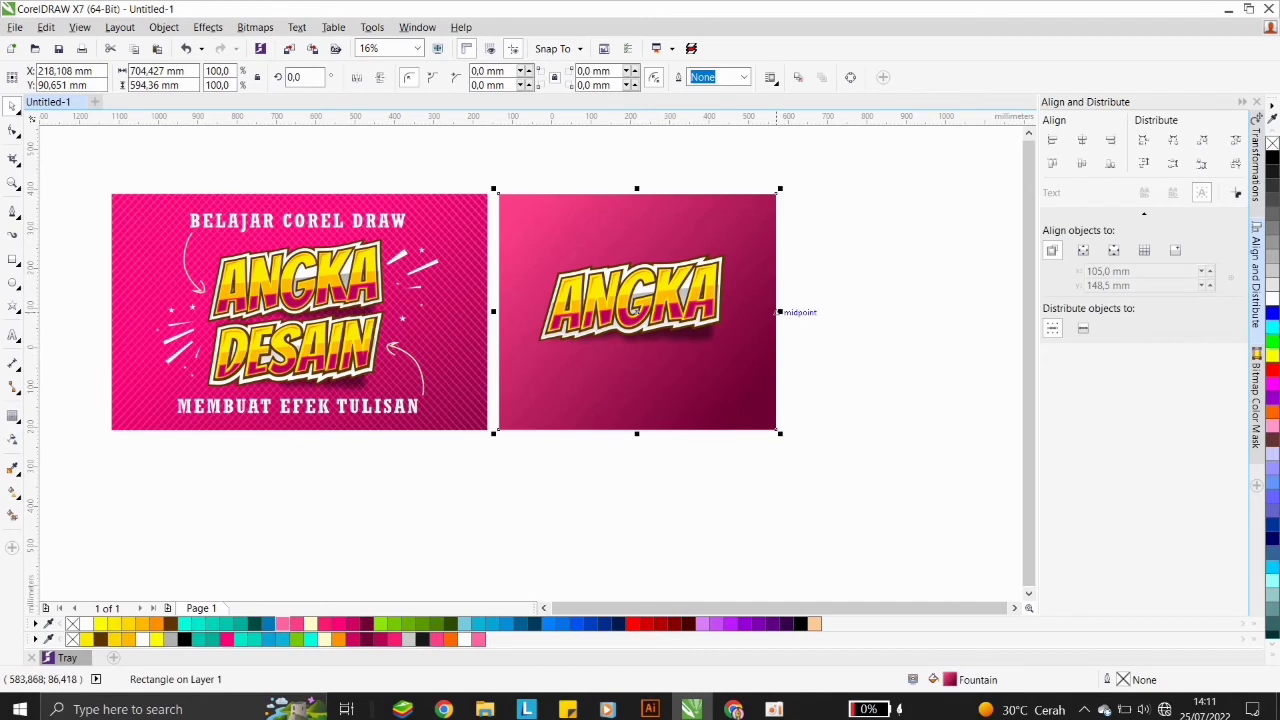
Widen the gradient background rectangle symmetrically about its center so its left edge meets the reference artwork.
drag(780, 312, 794, 312)
key(Escape)
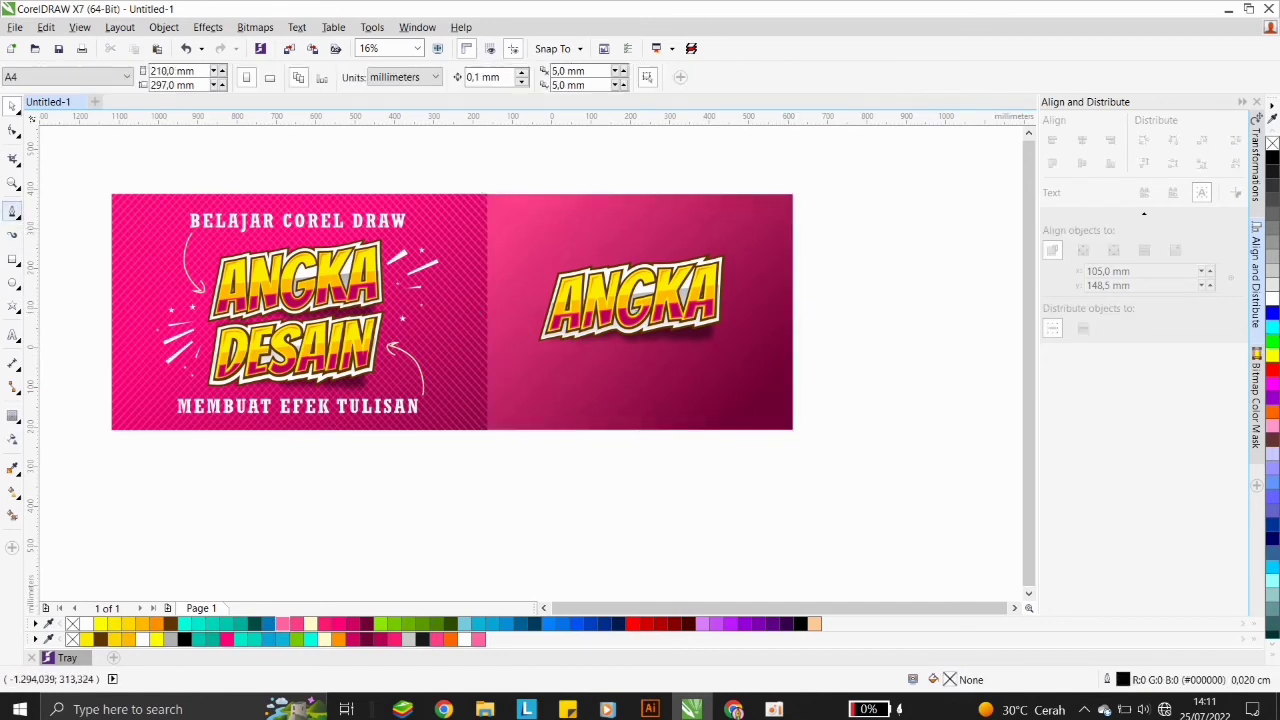
click(12, 183)
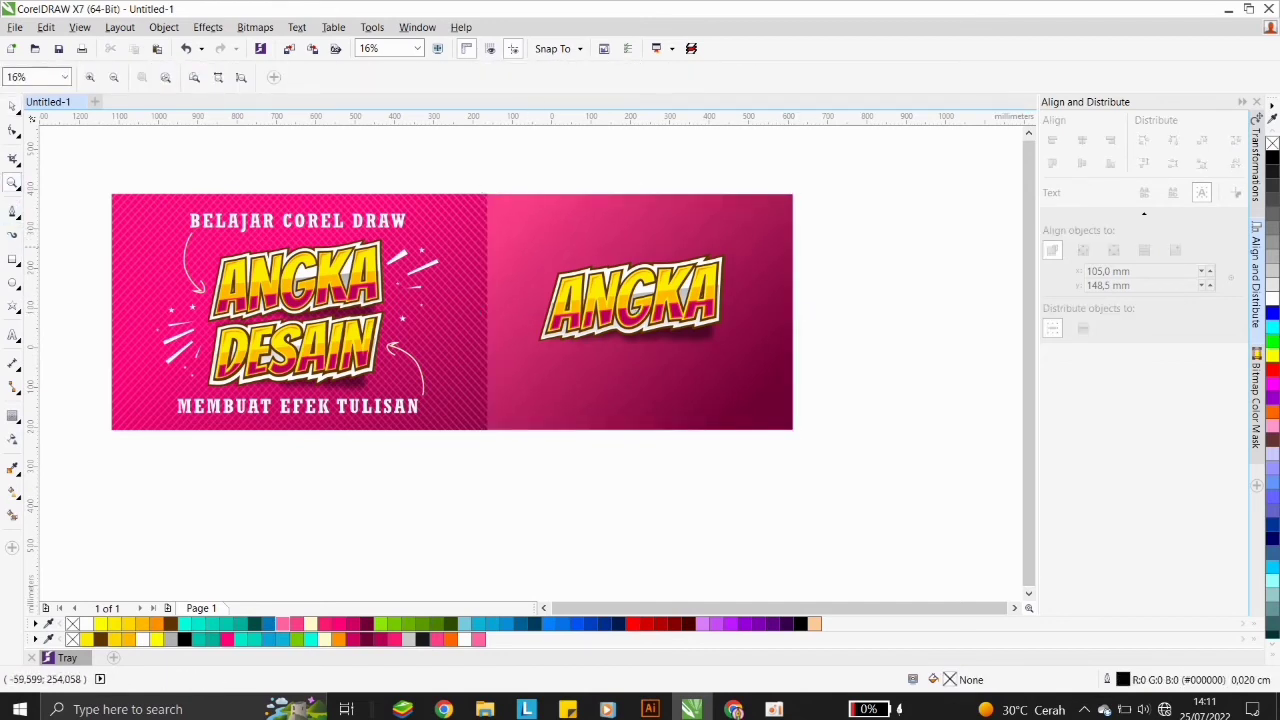
drag(529, 247, 738, 358)
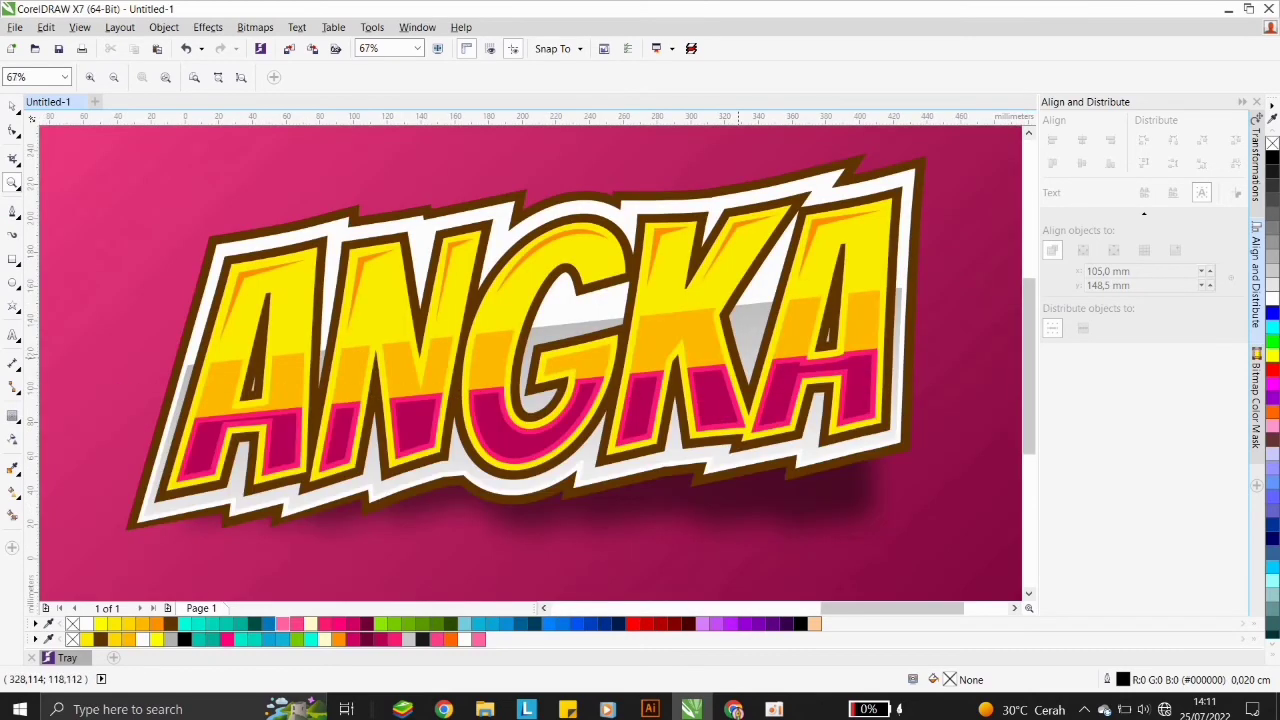